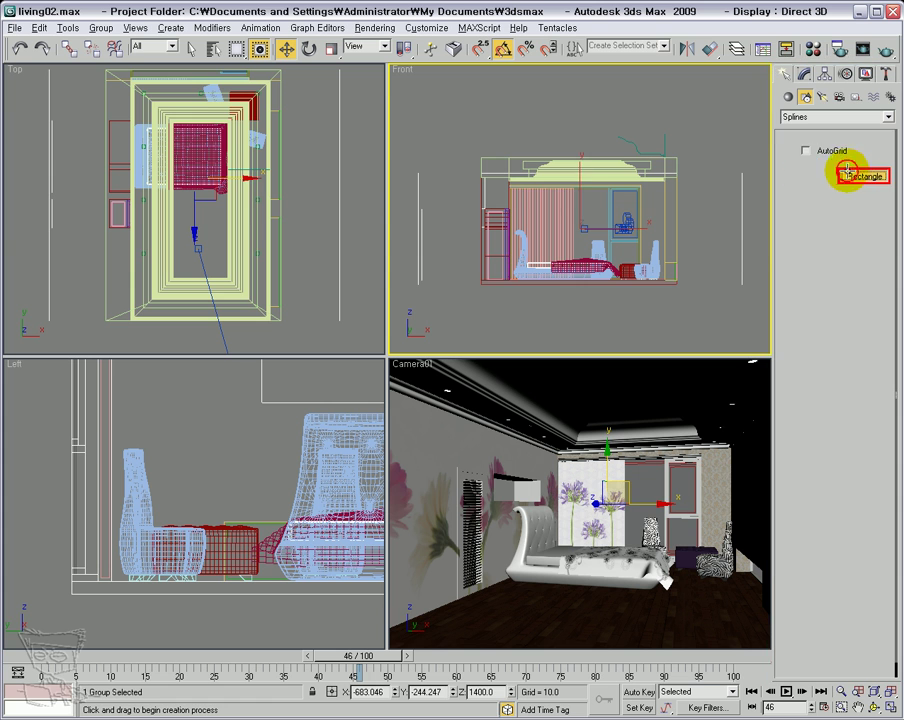
Draw a rectangle about 1786 wide over the window area in the Front view, with renderer and viewport rendering disabled.
{"action": "left_click_drag", "start_coordinate": [584, 183], "coordinate": [646, 255]}
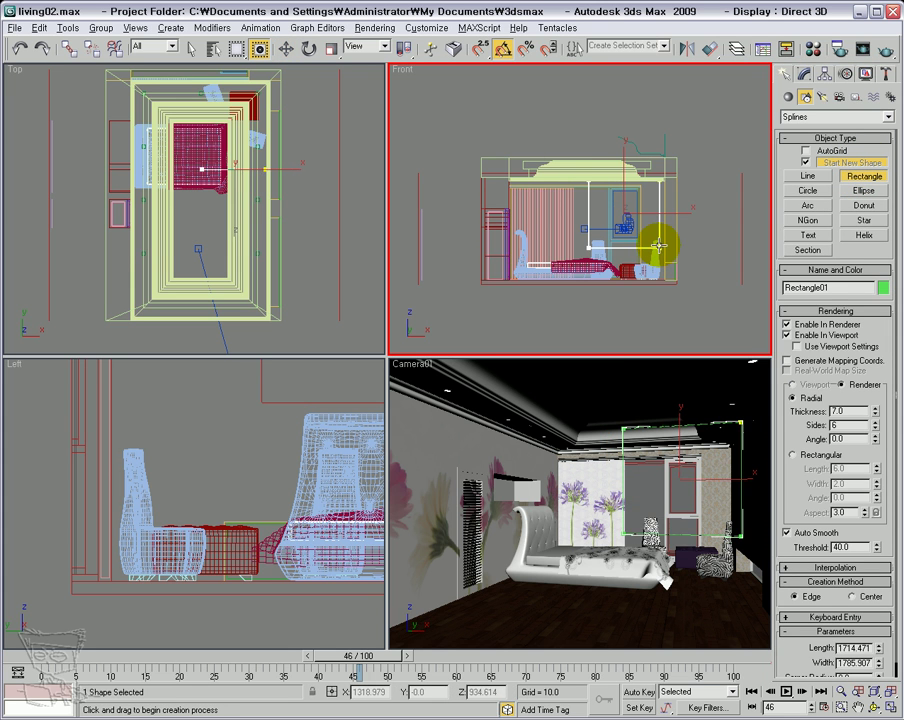
{"action": "left_click", "coordinate": [786, 324]}
{"action": "left_click", "coordinate": [788, 335]}
{"action": "left_click", "coordinate": [826, 312]}
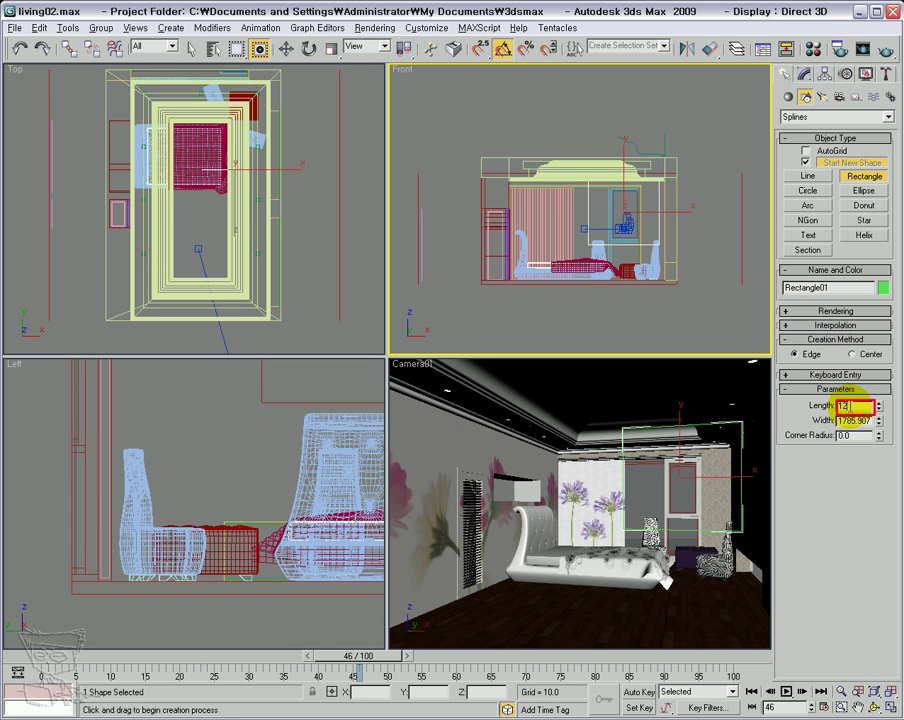
Set the rectangle's length and width to 1200 each.
{"action": "left_click", "coordinate": [848, 407]}
{"action": "type", "text": "1200"}
{"action": "key", "text": "Tab"}
{"action": "type", "text": "12"}
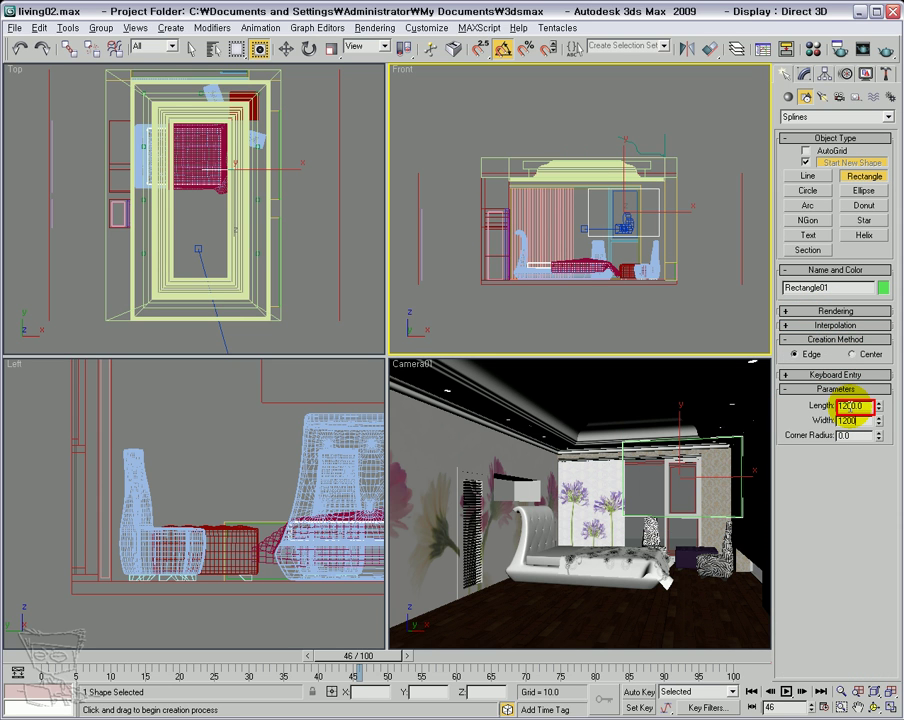
{"action": "key", "text": "Return"}
Move the rectangle up and to the left toward the ceiling in the Front view, and isolate it from the scene.
{"action": "right_click", "coordinate": [741, 117]}
{"action": "left_click_drag", "start_coordinate": [645, 196], "coordinate": [609, 177]}
{"action": "key", "text": "z"}
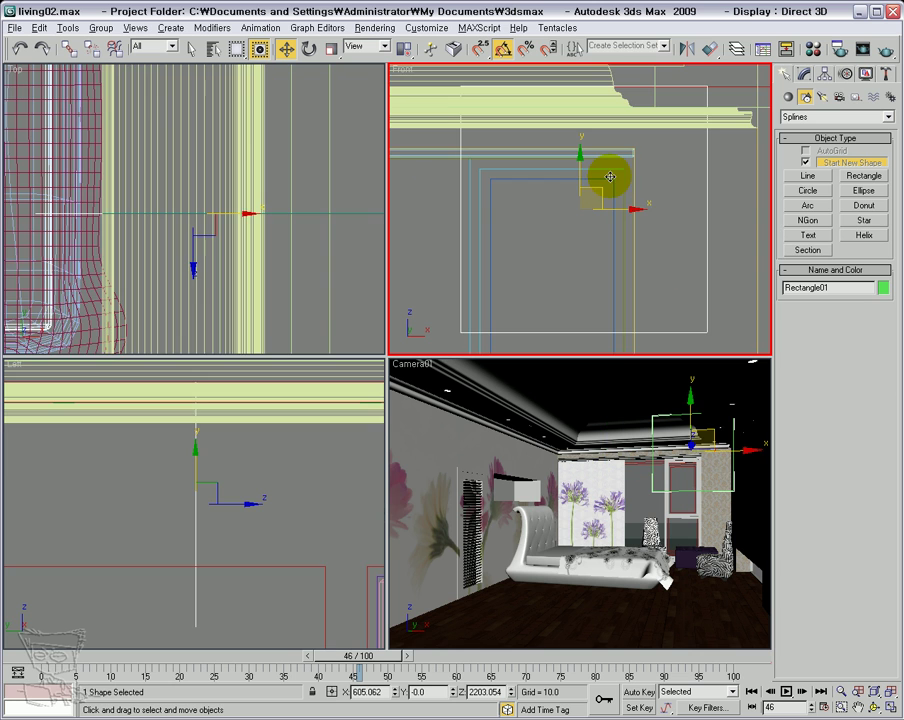
{"action": "key", "text": "alt+q"}
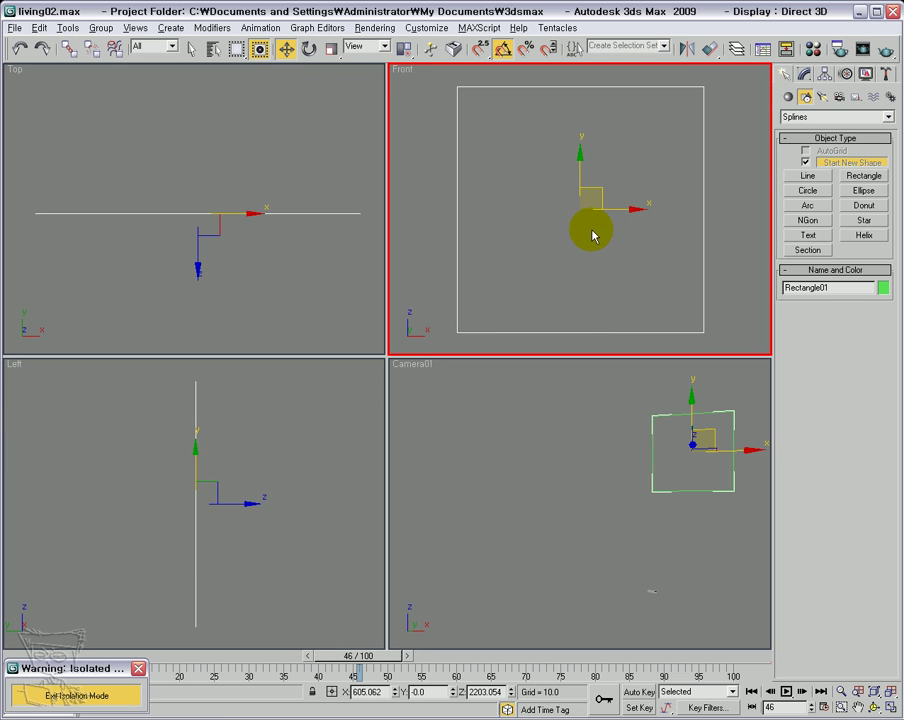
Switch the camera view to Perspective framed on the rectangle, and maximize the Front viewport.
{"action": "left_click", "coordinate": [572, 459]}
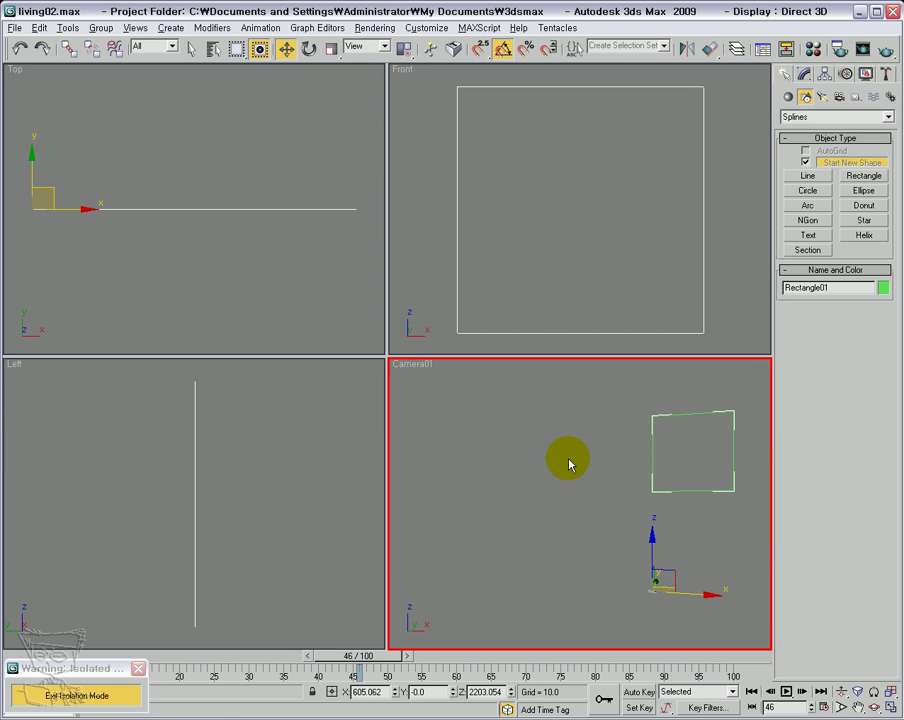
{"action": "key", "text": "z"}
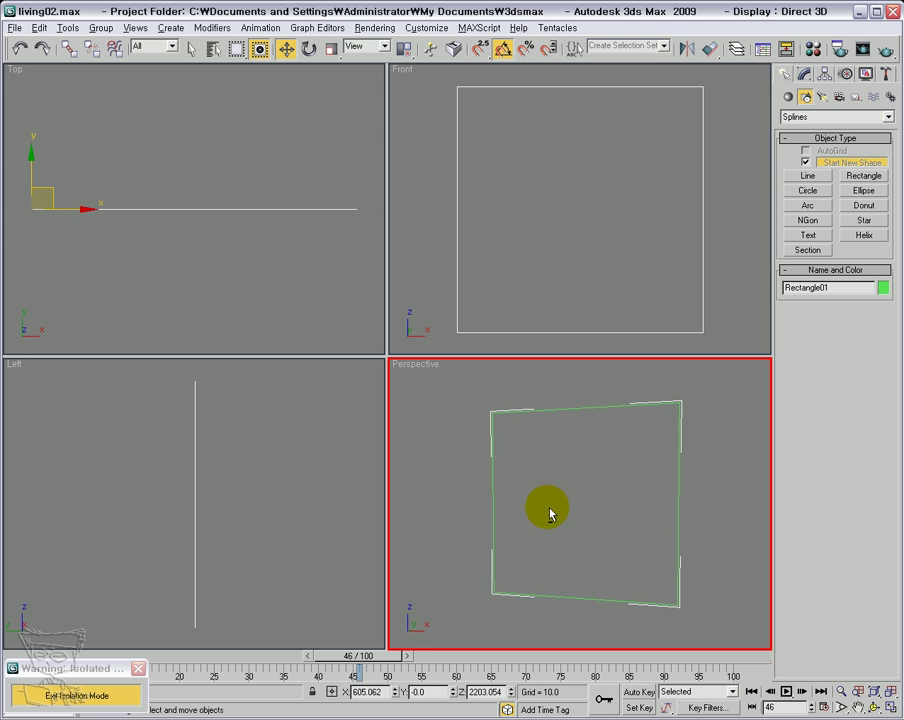
{"action": "right_click", "coordinate": [579, 159]}
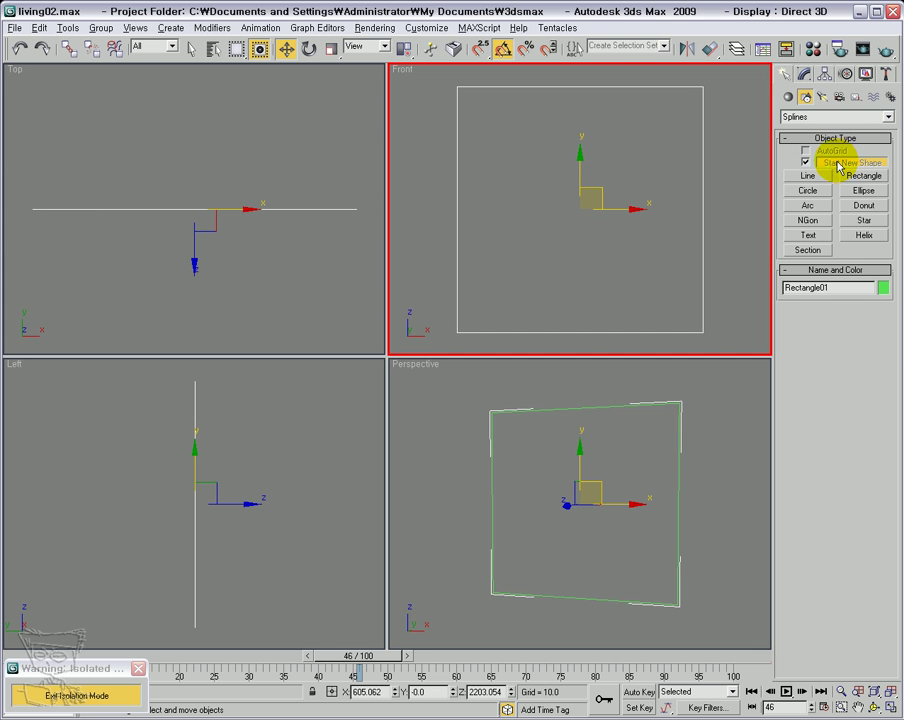
{"action": "left_click", "coordinate": [806, 179]}
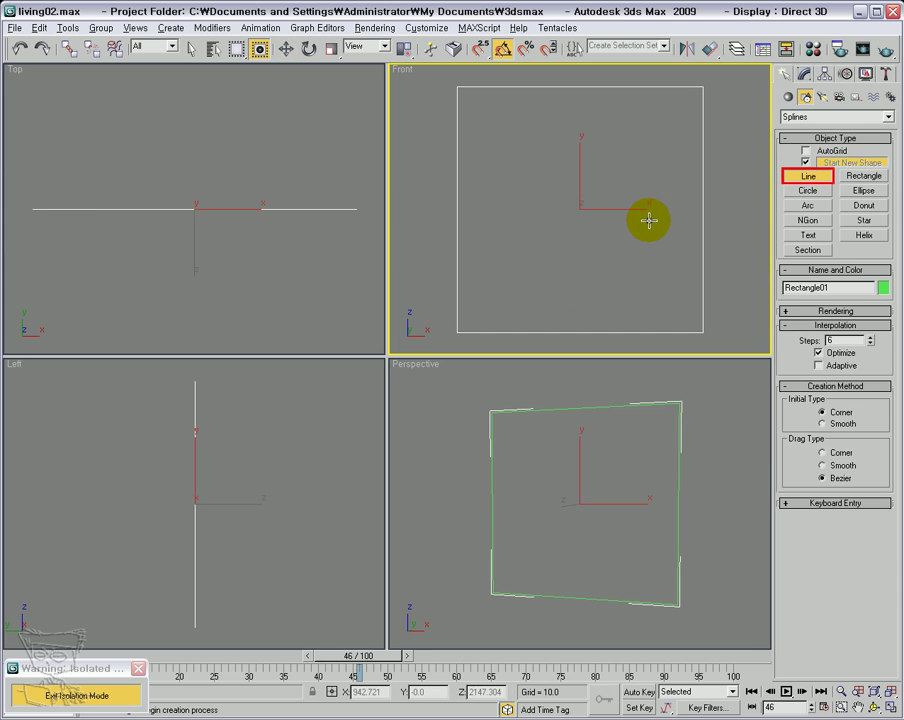
{"action": "right_click", "coordinate": [648, 223]}
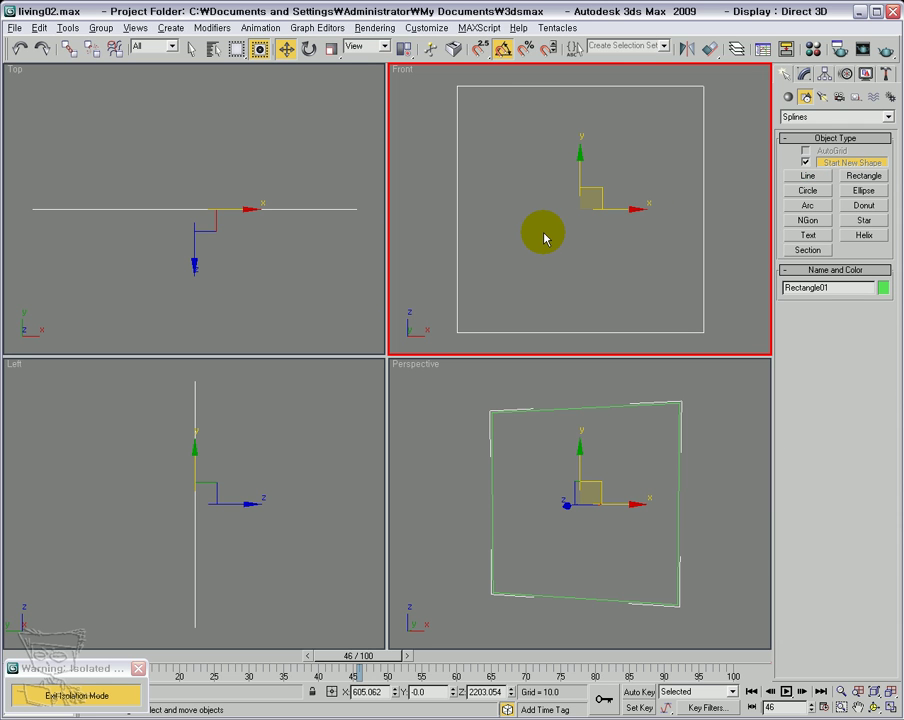
{"action": "key", "text": "alt+w"}
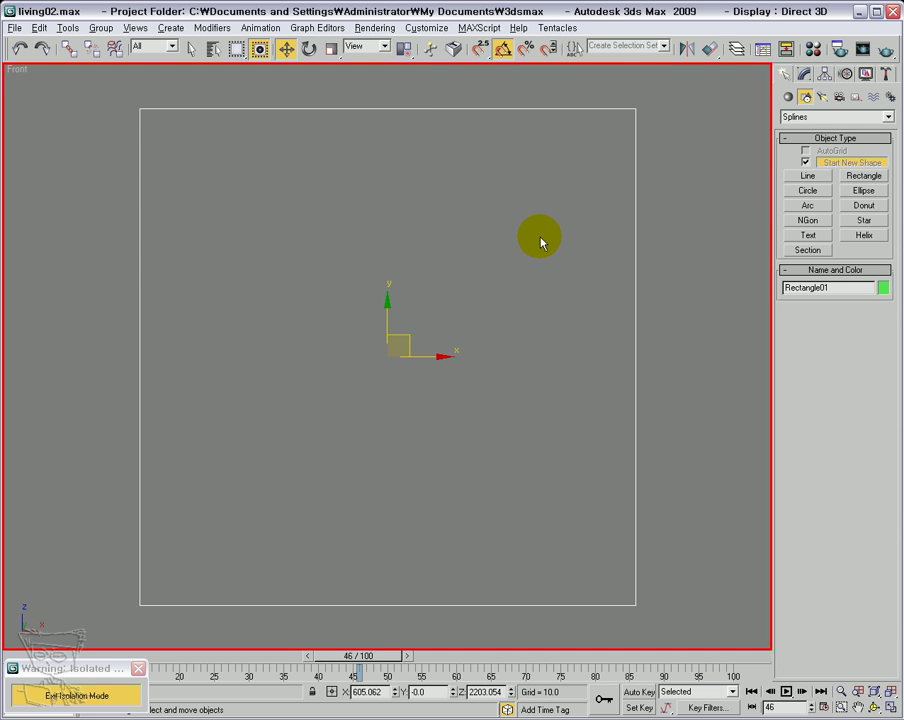
Turn on 2.5D snapping and enable Midpoint snapping in addition to Vertex and Endpoint.
{"action": "left_click", "coordinate": [453, 50]}
{"action": "mouse_move", "coordinate": [403, 49]}
{"action": "left_mouse_down"}
{"action": "mouse_move", "coordinate": [407, 92]}
{"action": "mouse_move", "coordinate": [405, 73]}
{"action": "left_mouse_up"}
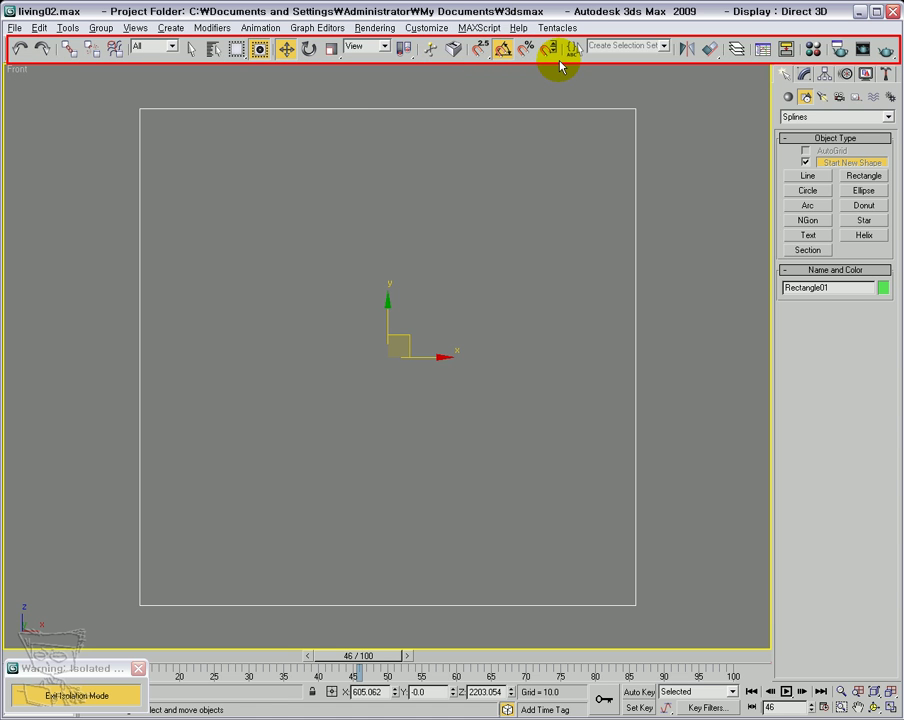
{"action": "right_click", "coordinate": [478, 50]}
{"action": "left_click", "coordinate": [480, 381]}
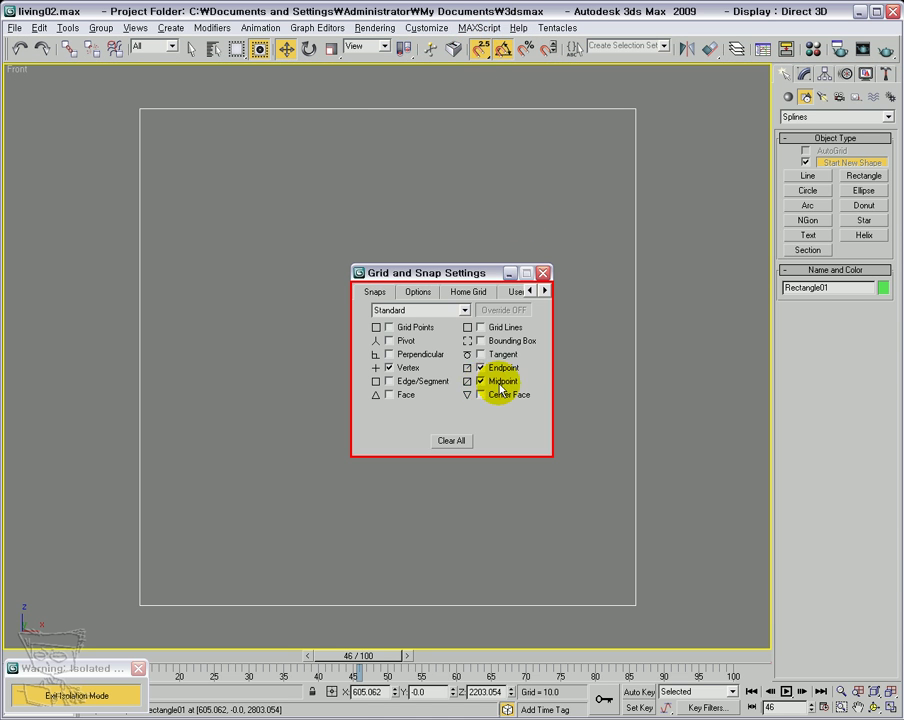
{"action": "left_click", "coordinate": [543, 272]}
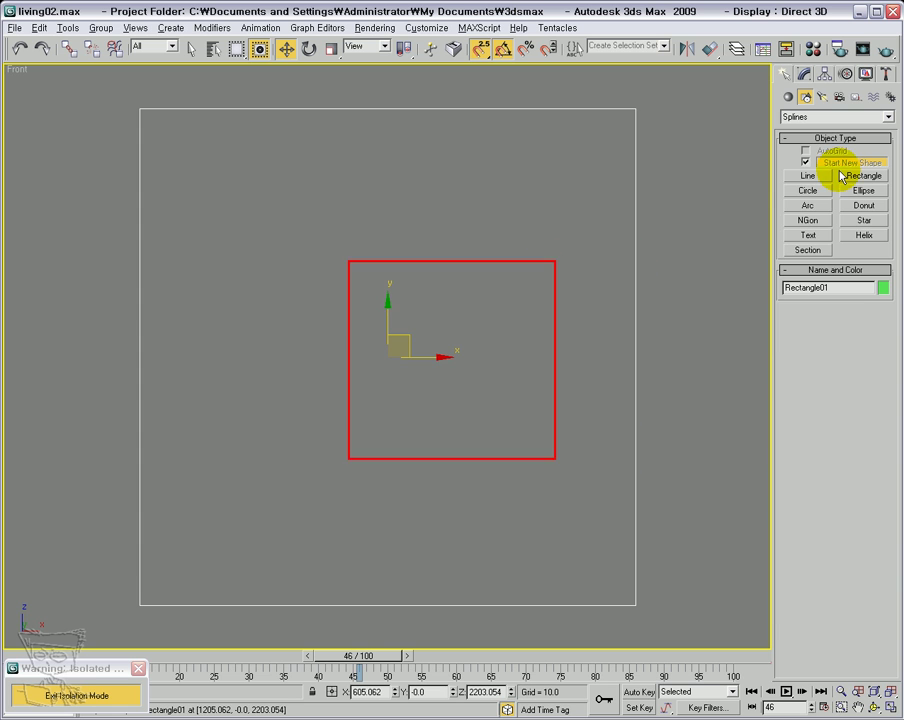
Draw a line from the rectangle's top midpoint to its bottom midpoint, continuing upward as a wavy turned profile left of that axis.
{"action": "left_click", "coordinate": [806, 177]}
{"action": "left_click", "coordinate": [376, 116]}
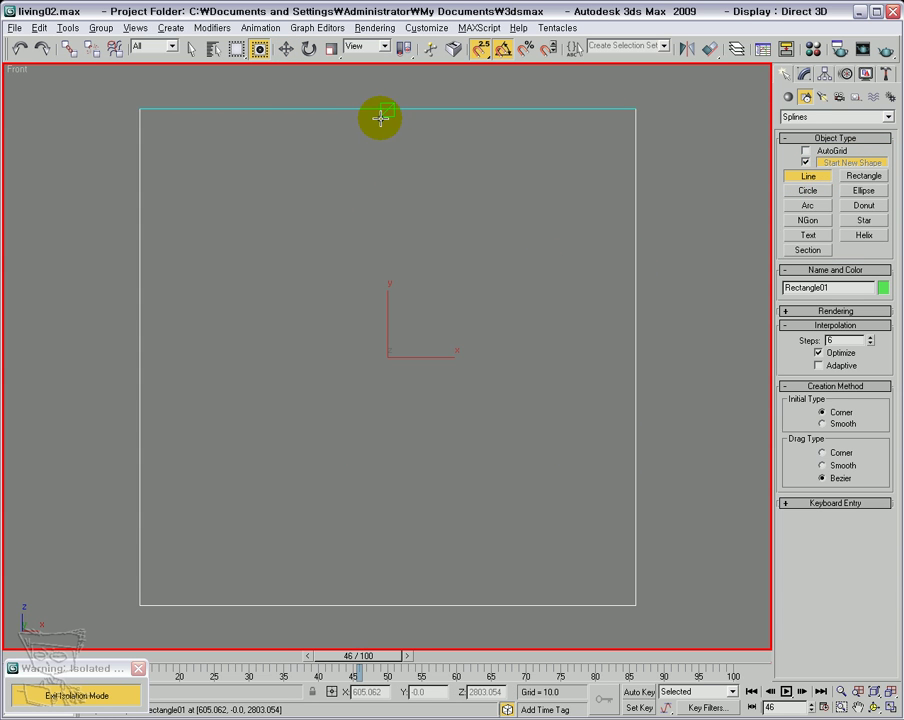
{"action": "left_click_drag", "start_coordinate": [387, 604], "coordinate": [358, 510]}
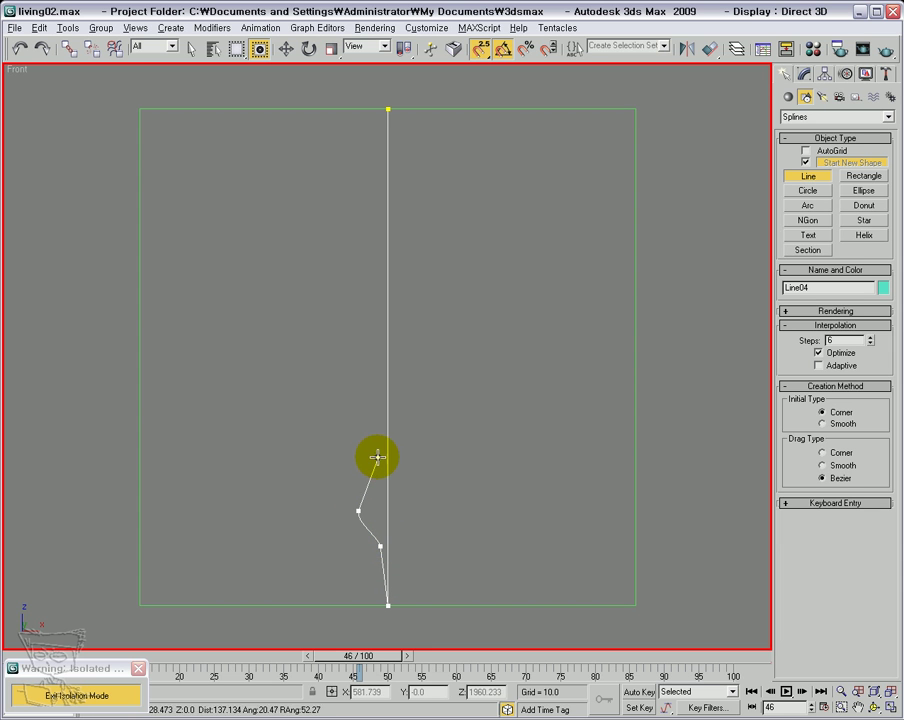
{"action": "left_click_drag", "start_coordinate": [376, 447], "coordinate": [376, 445]}
{"action": "left_click_drag", "start_coordinate": [332, 390], "coordinate": [334, 361]}
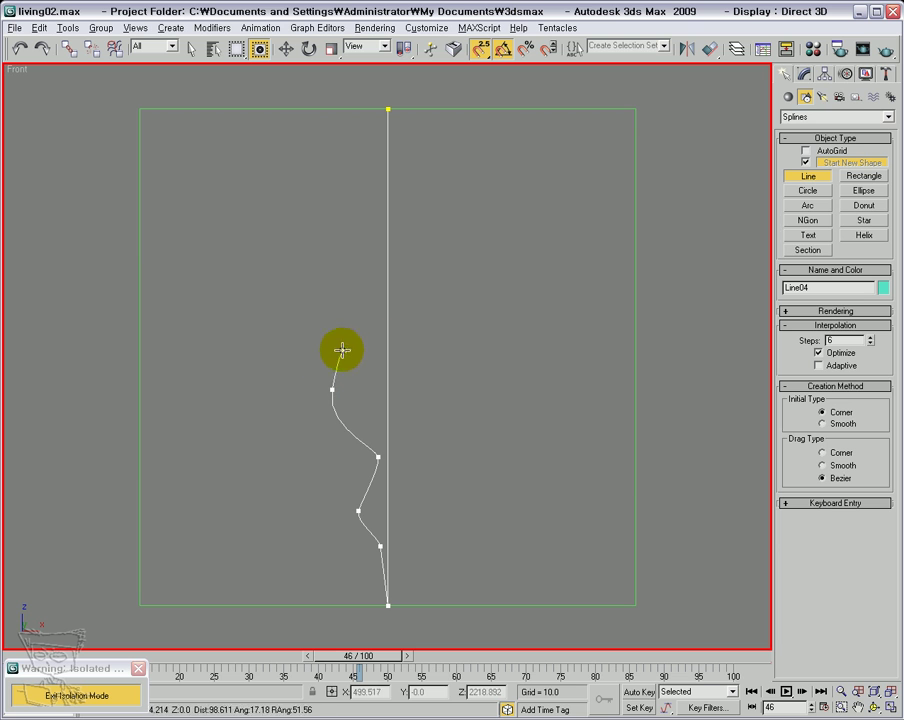
{"action": "left_click_drag", "start_coordinate": [381, 313], "coordinate": [384, 218]}
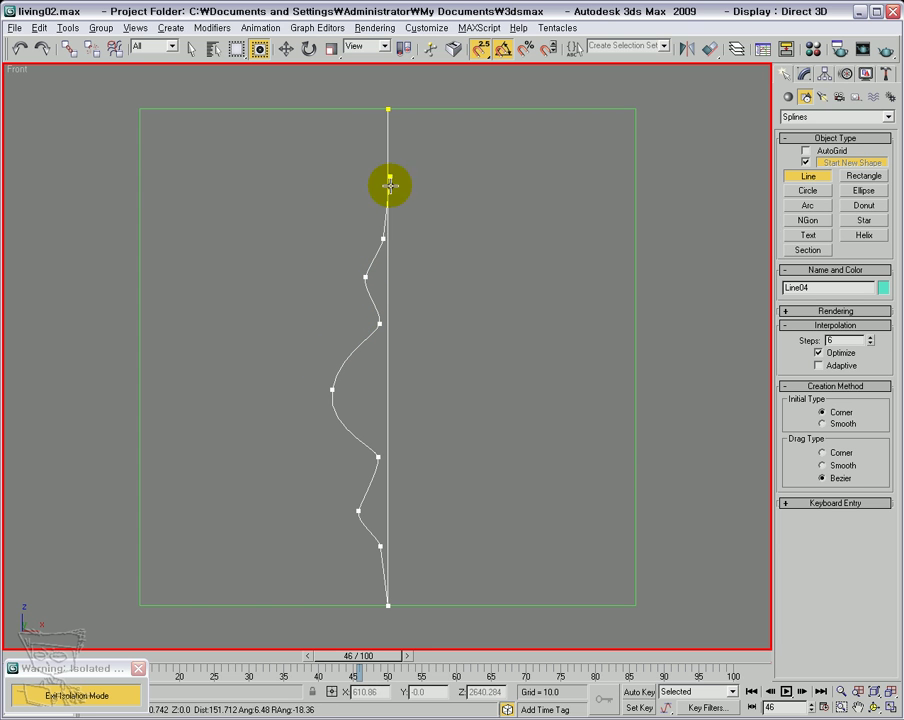
Extend the profile with a straight neck and small angled cap, and finish it as a closed spline at the starting vertex.
{"action": "left_click", "coordinate": [383, 132]}
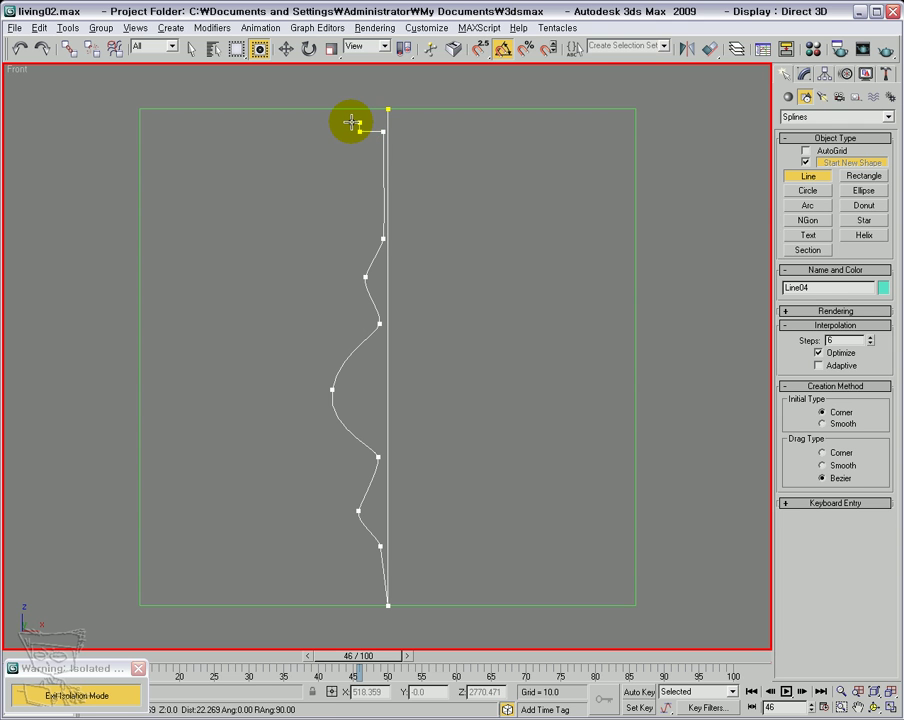
{"action": "left_click", "coordinate": [352, 121]}
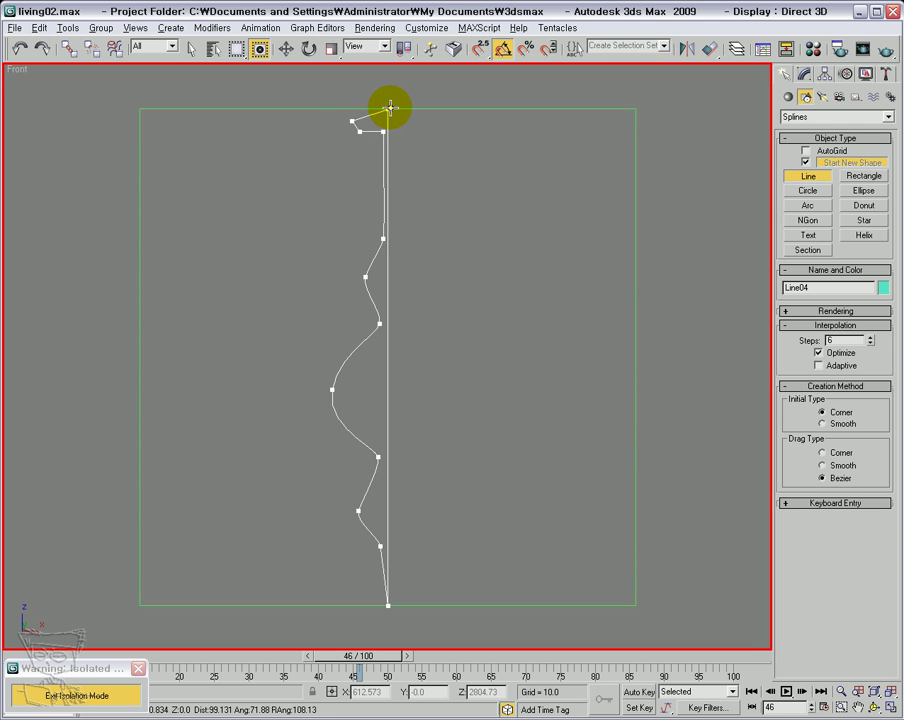
{"action": "left_click", "coordinate": [390, 107]}
{"action": "left_click", "coordinate": [536, 449]}
{"action": "right_click", "coordinate": [478, 443]}
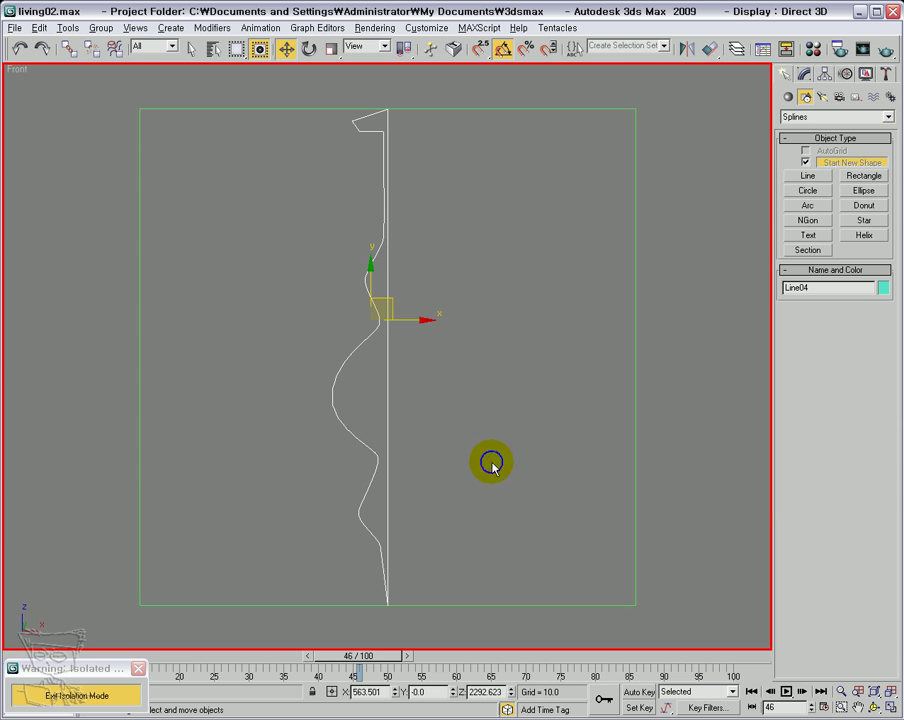
Select the profile spline's vertices except the topmost one and move them slightly up toward the rectangle's top edge.
{"action": "left_click", "coordinate": [806, 75]}
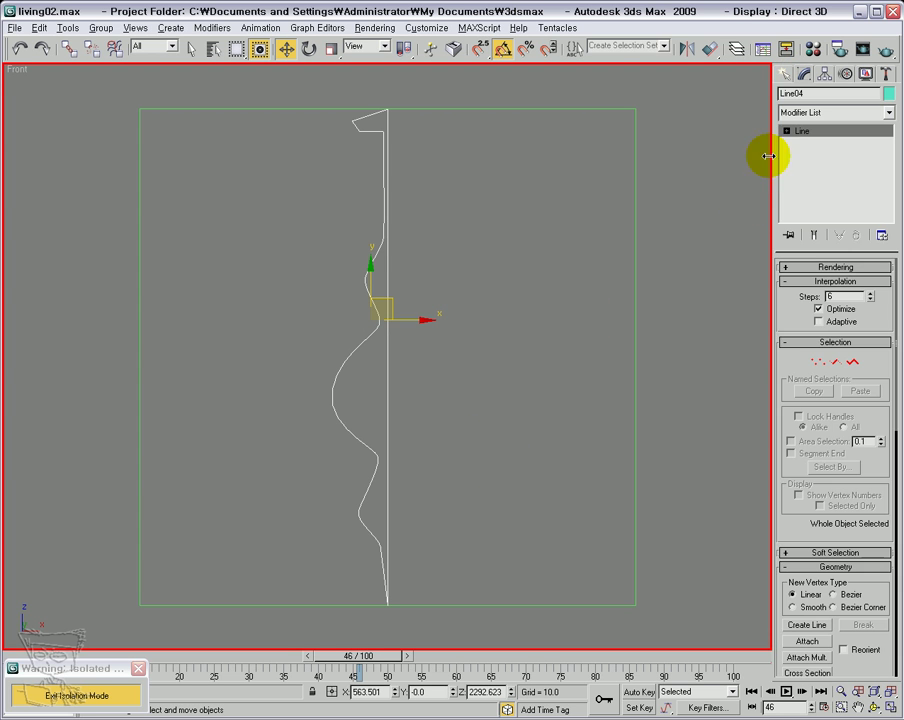
{"action": "left_click", "coordinate": [816, 362]}
{"action": "left_click_drag", "start_coordinate": [417, 626], "coordinate": [268, 112]}
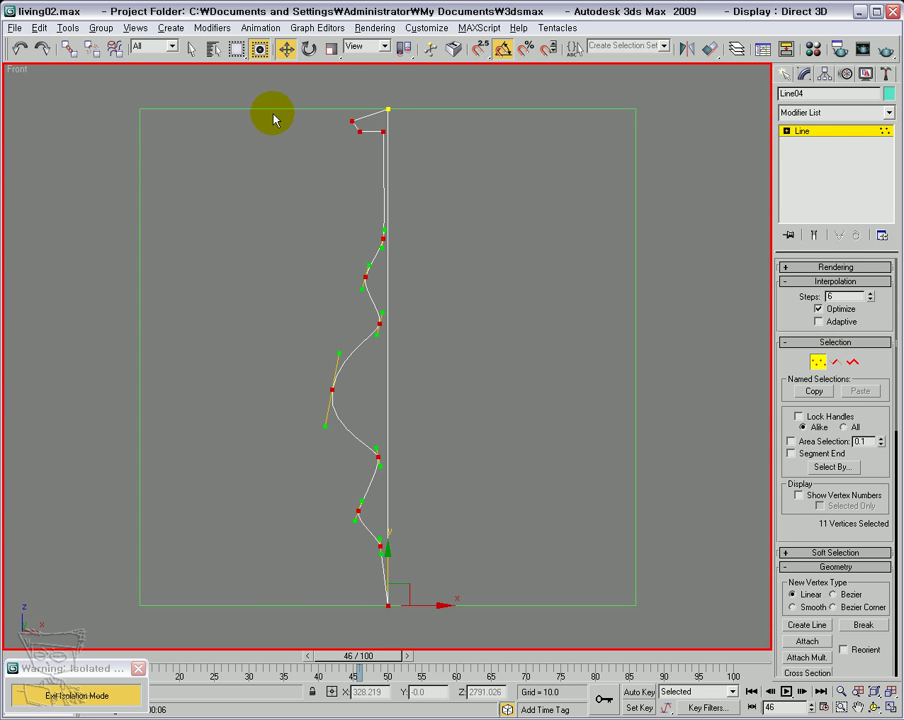
{"action": "right_click", "coordinate": [389, 567]}
{"action": "left_click", "coordinate": [400, 577]}
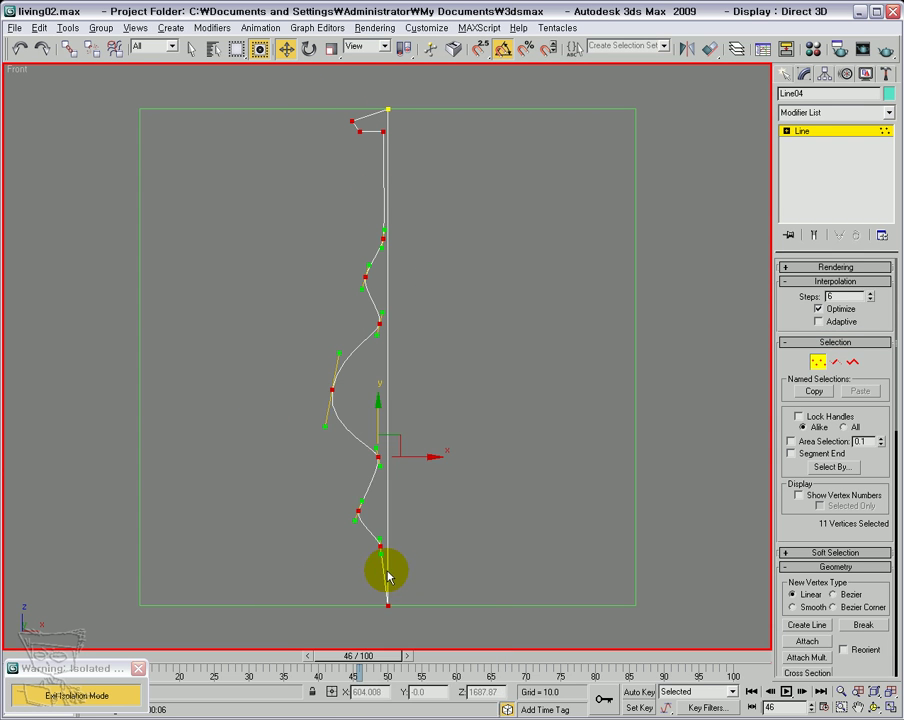
{"action": "left_click_drag", "start_coordinate": [378, 419], "coordinate": [370, 397]}
{"action": "left_click_drag", "start_coordinate": [400, 630], "coordinate": [280, 114]}
{"action": "left_click_drag", "start_coordinate": [376, 403], "coordinate": [380, 392]}
Pull the two outer cap vertices toward the axis, and move all vertices below the cap up to shorten the neck.
{"action": "left_click_drag", "start_coordinate": [341, 83], "coordinate": [371, 137]}
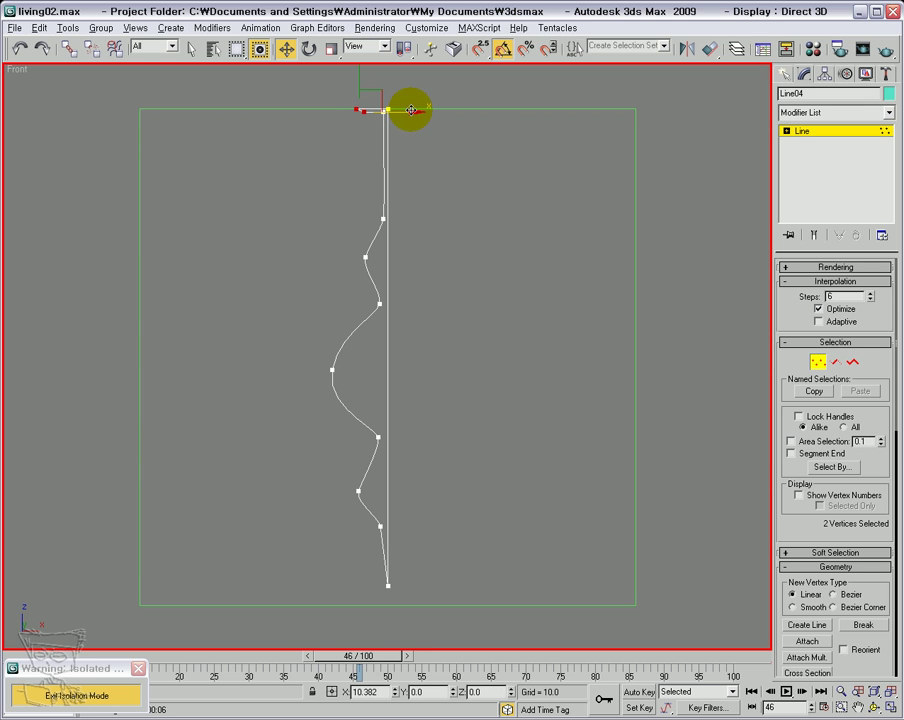
{"action": "left_click_drag", "start_coordinate": [422, 612], "coordinate": [282, 190]}
{"action": "left_click_drag", "start_coordinate": [331, 370], "coordinate": [430, 540]}
{"action": "left_click", "coordinate": [419, 337]}
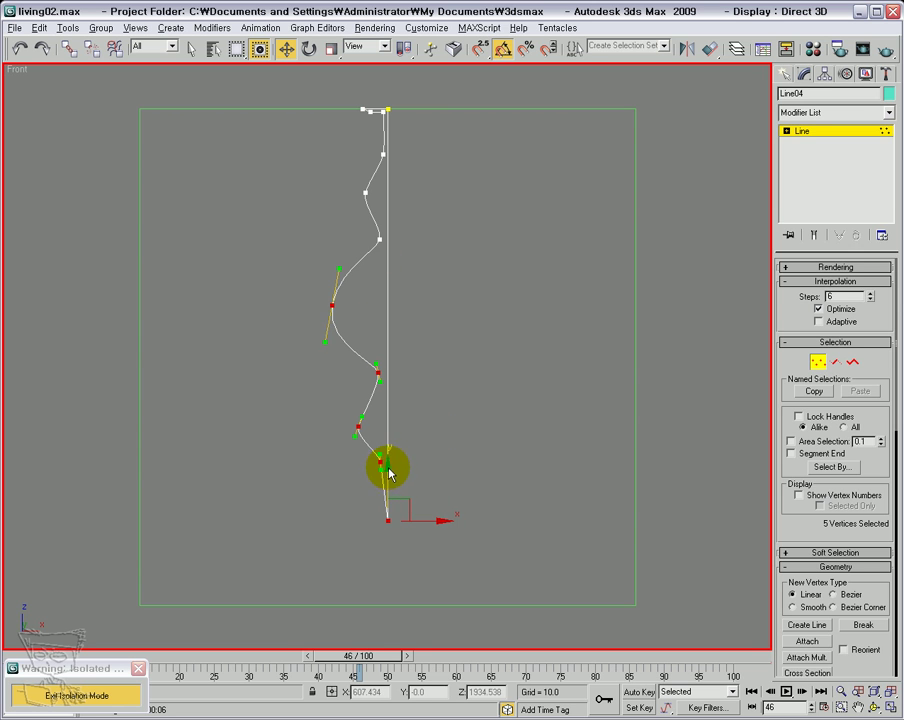
Move the five lowest profile vertices, from the widest bulge down to the tip, slightly upward.
{"action": "left_click", "coordinate": [434, 536]}
{"action": "left_click_drag", "start_coordinate": [434, 536], "coordinate": [288, 296]}
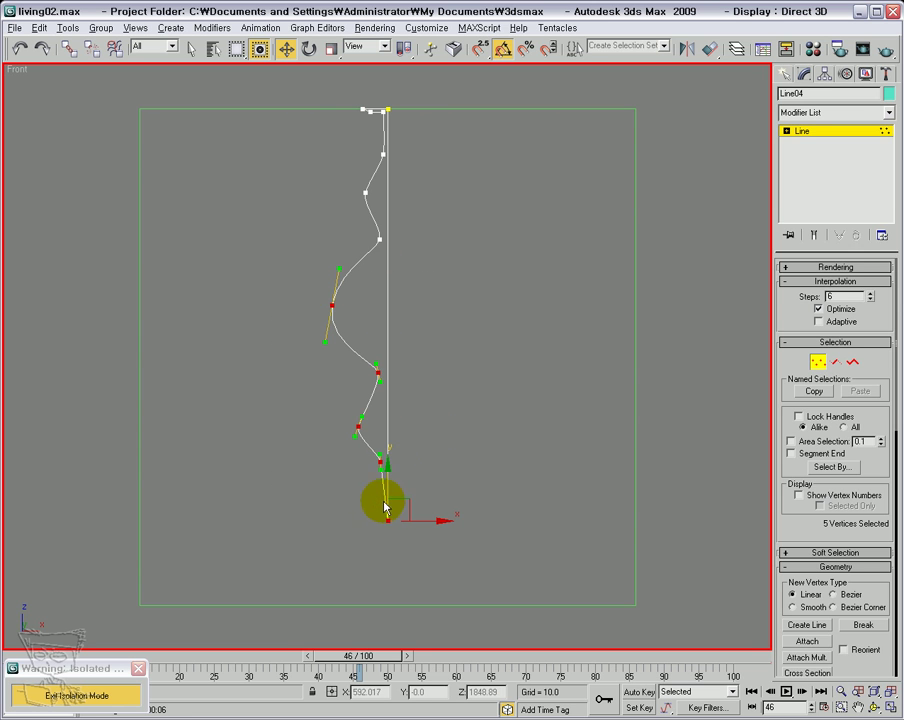
{"action": "left_click_drag", "start_coordinate": [388, 481], "coordinate": [388, 451]}
{"action": "left_click", "coordinate": [346, 488]}
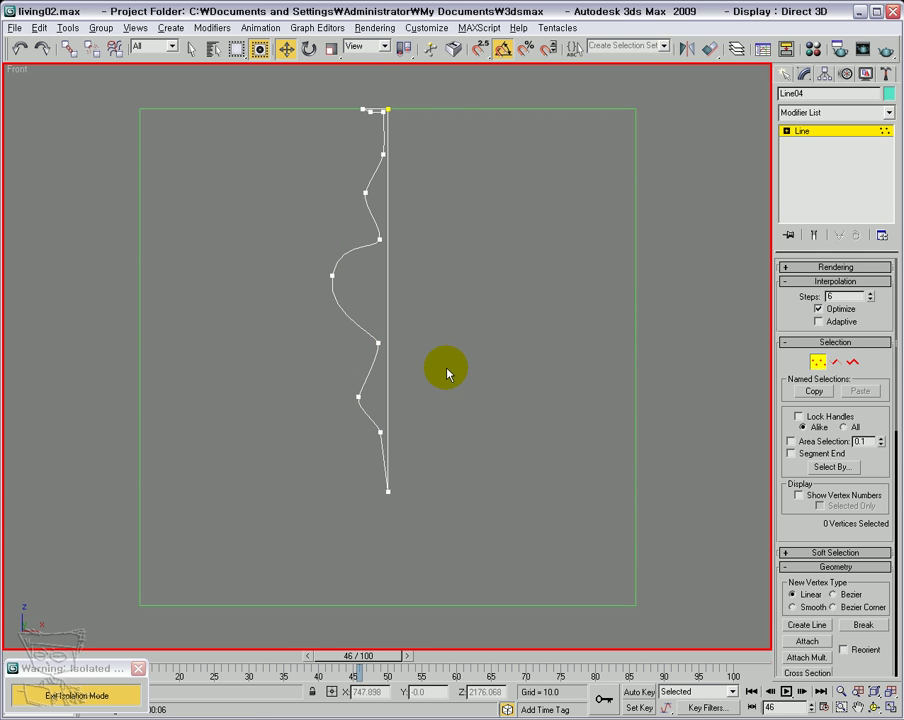
Select the two neck vertices below the cap and move them slightly closer to the vertical axis.
{"action": "scroll", "coordinate": [440, 364], "scroll_direction": "up", "scroll_amount": 5}
{"action": "middle_click_drag", "start_coordinate": [433, 268], "coordinate": [430, 175]}
{"action": "middle_click_drag", "start_coordinate": [471, 519], "coordinate": [473, 538]}
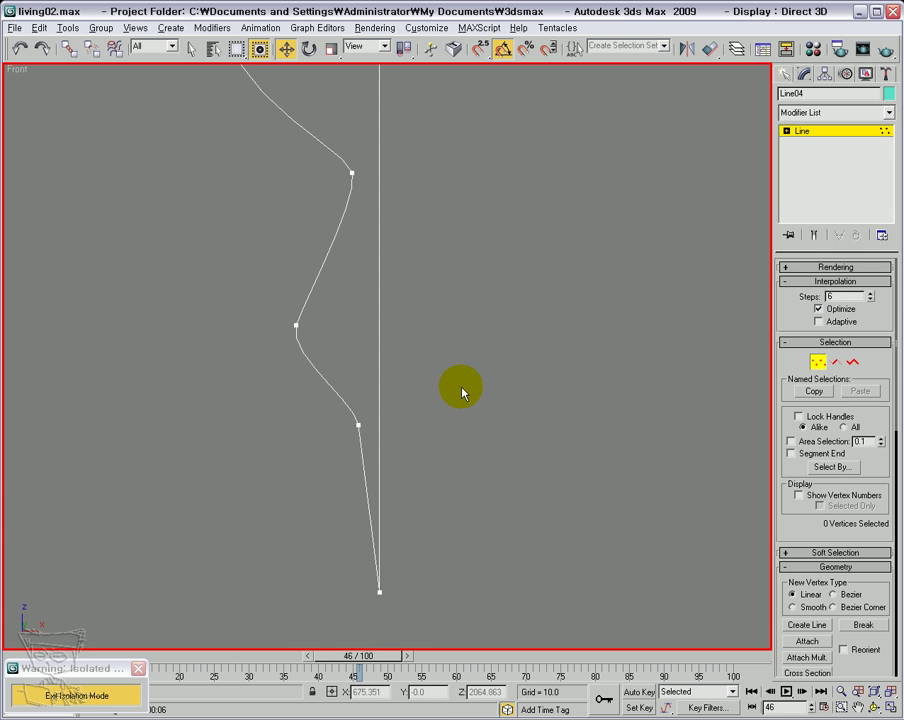
{"action": "middle_click_drag", "start_coordinate": [325, 198], "coordinate": [566, 719]}
{"action": "middle_click_drag", "start_coordinate": [590, 2], "coordinate": [430, 85]}
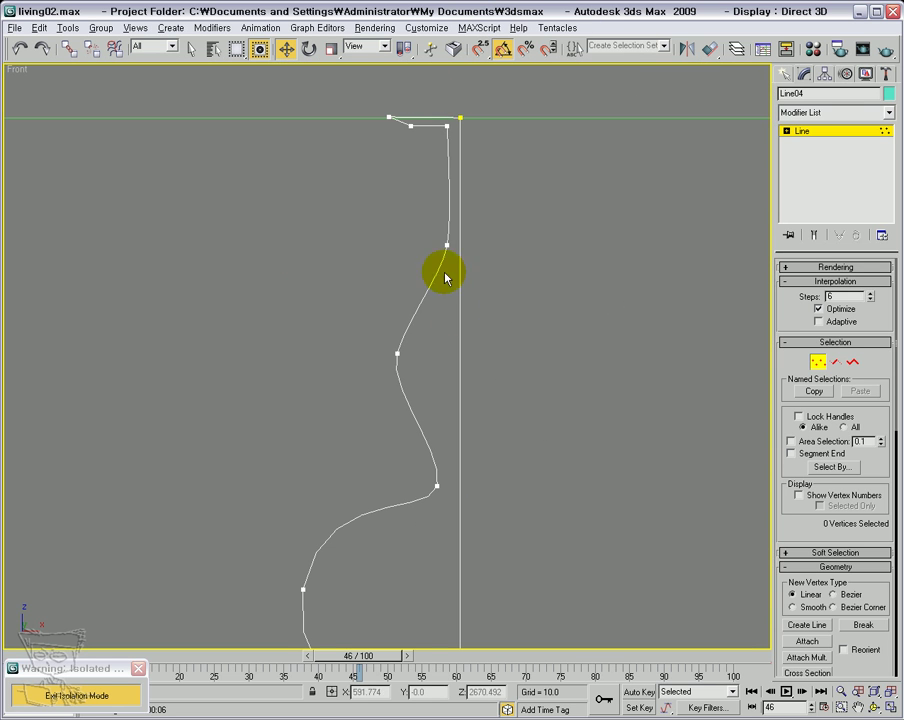
{"action": "left_click_drag", "start_coordinate": [436, 99], "coordinate": [457, 297]}
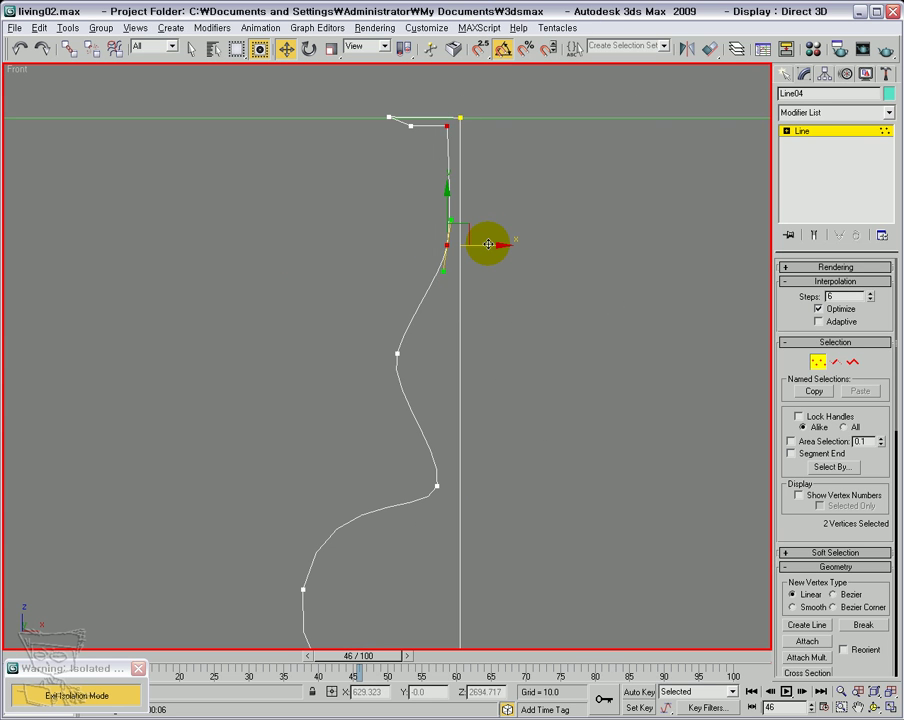
{"action": "left_click", "coordinate": [454, 264]}
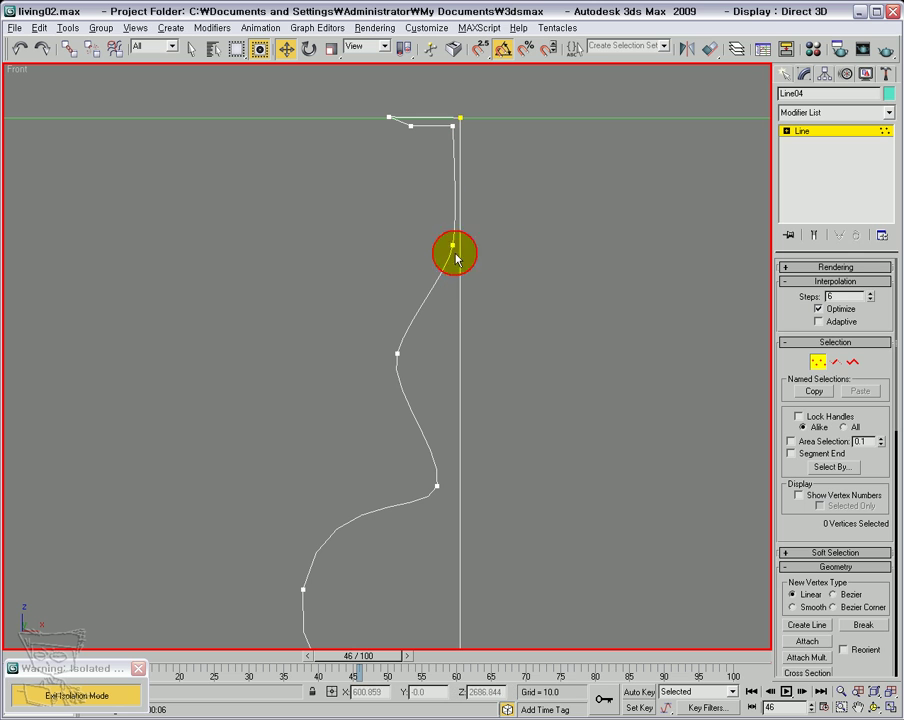
Straighten the lower neck vertex's tangent, and shift the neck and outer cap vertices further toward the axis.
{"action": "left_click", "coordinate": [453, 250]}
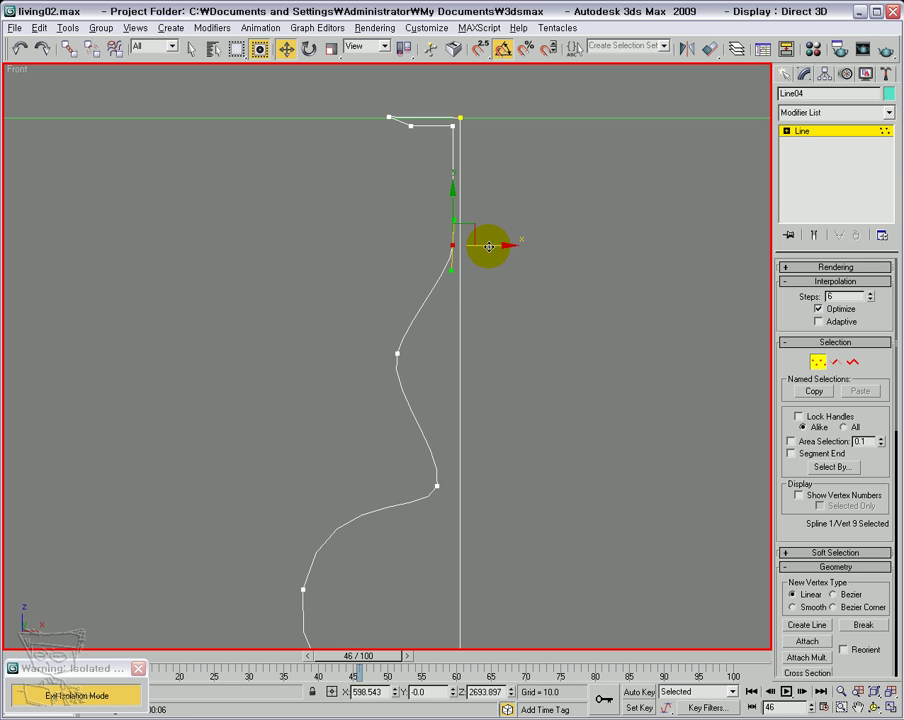
{"action": "left_click_drag", "start_coordinate": [449, 99], "coordinate": [454, 291]}
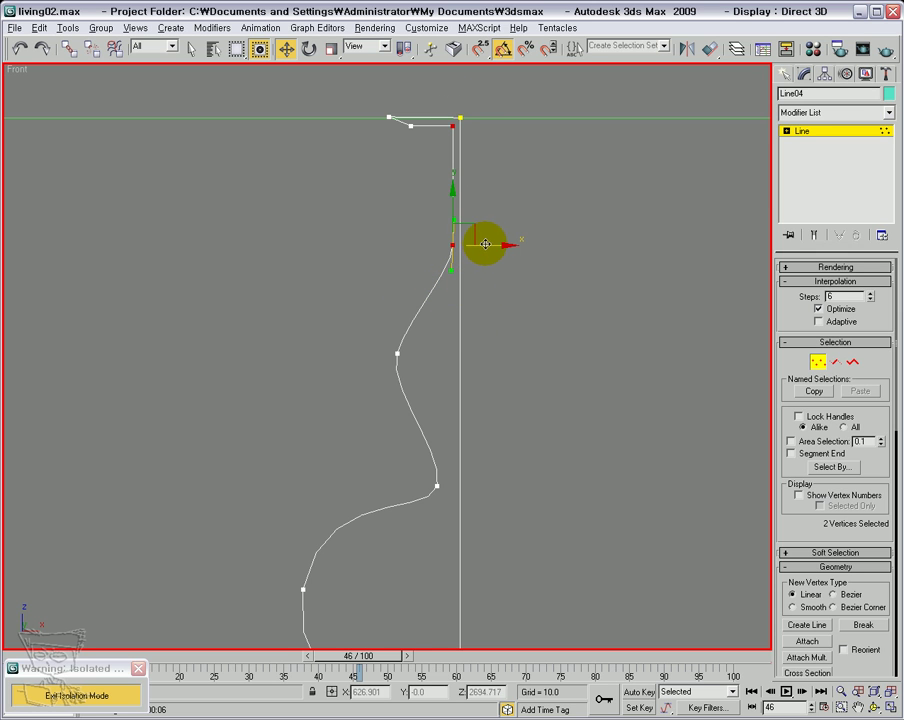
{"action": "left_click_drag", "start_coordinate": [364, 96], "coordinate": [470, 124]}
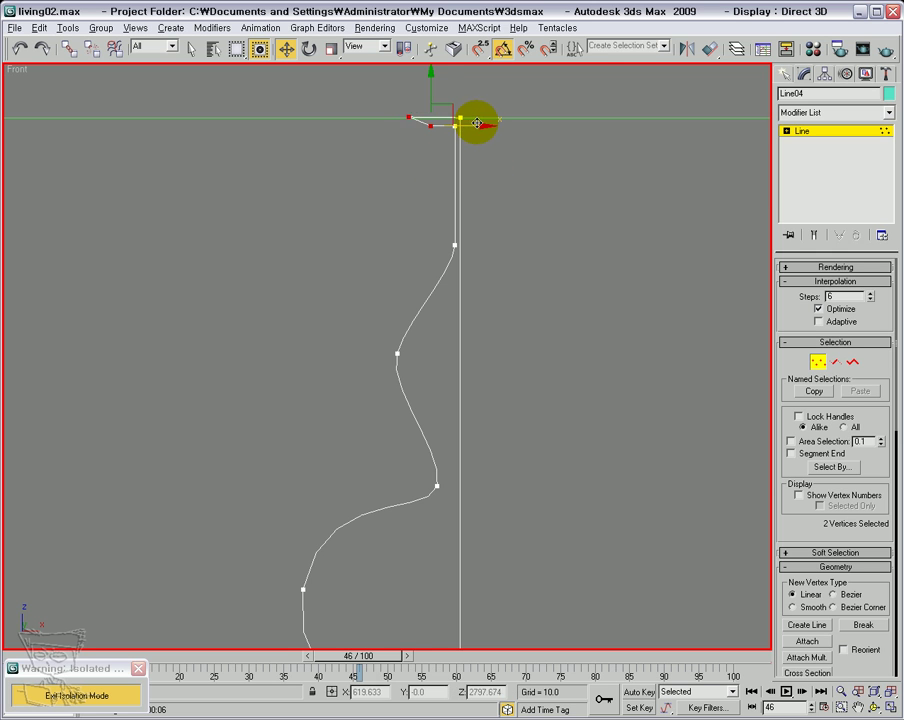
Move the outer top cap vertex toward the axis and raise the two lower cap vertices to thin the cap.
{"action": "left_click_drag", "start_coordinate": [393, 100], "coordinate": [420, 136]}
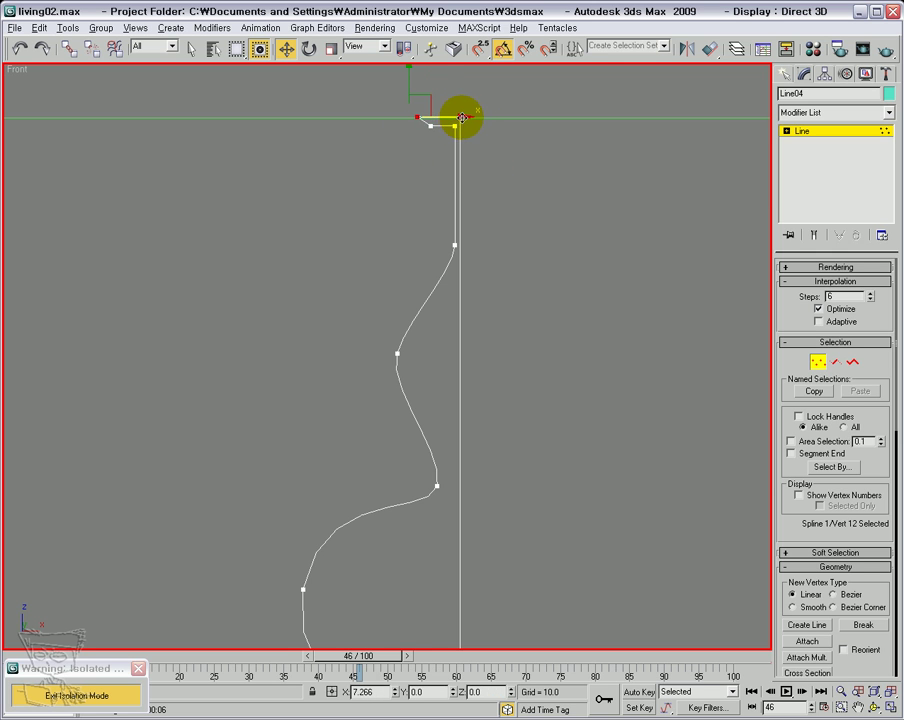
{"action": "left_click_drag", "start_coordinate": [464, 180], "coordinate": [426, 120]}
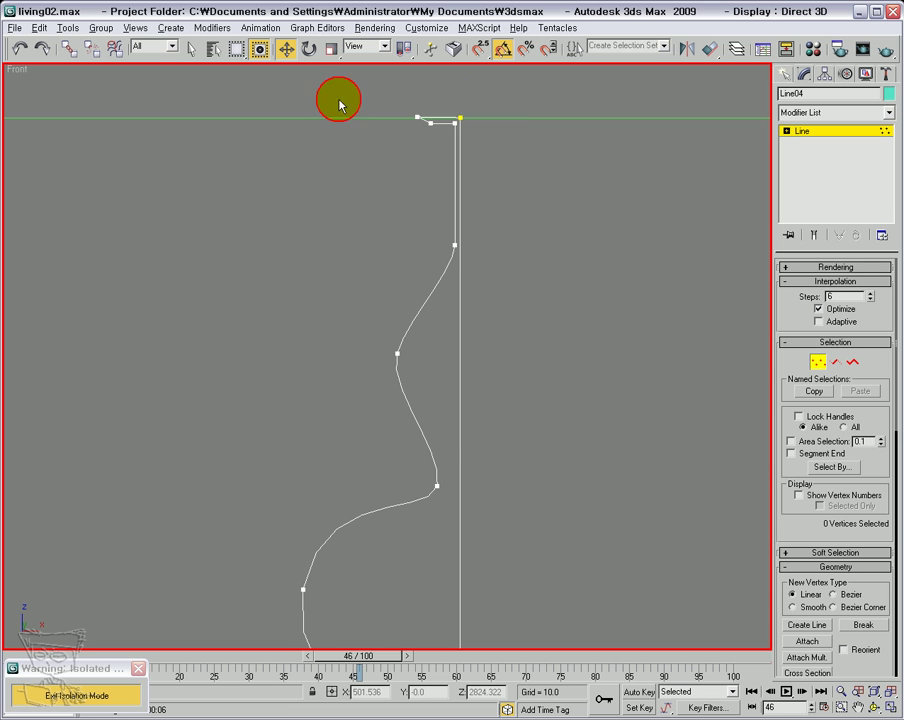
Move the upper bulge vertex inward and up, and raise the pinch vertex below it close to the axis.
{"action": "left_click", "coordinate": [398, 353]}
{"action": "left_click_drag", "start_coordinate": [419, 330], "coordinate": [438, 310]}
{"action": "left_click_drag", "start_coordinate": [403, 368], "coordinate": [411, 372]}
{"action": "left_click_drag", "start_coordinate": [435, 485], "coordinate": [456, 418]}
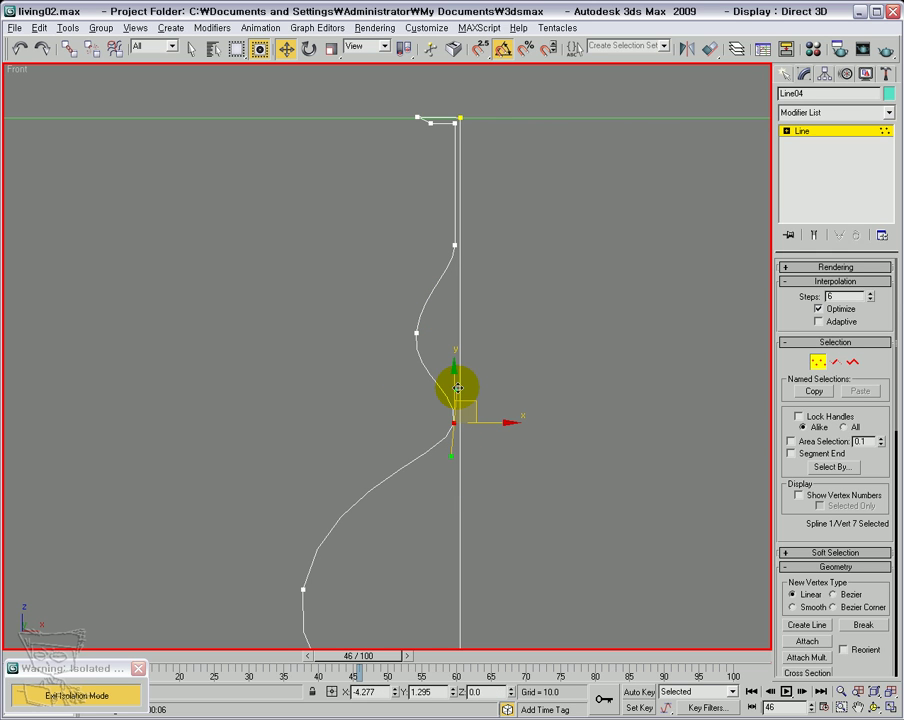
Pull the widest bulge vertex toward the axis and tilt its upper tangent handle inward.
{"action": "middle_click_drag", "start_coordinate": [405, 299], "coordinate": [404, 256]}
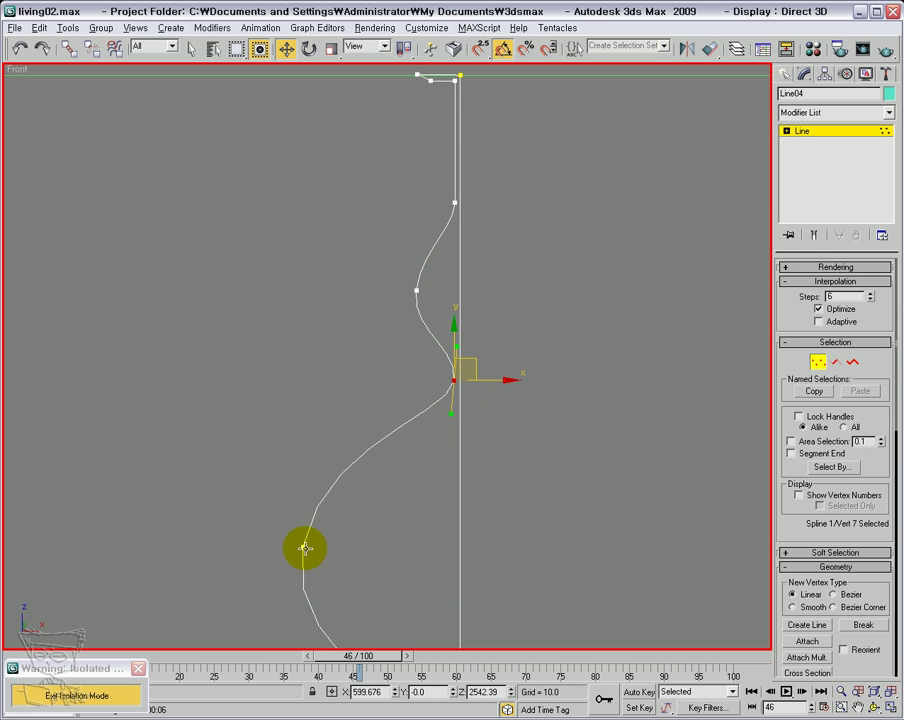
{"action": "left_click_drag", "start_coordinate": [304, 550], "coordinate": [362, 537]}
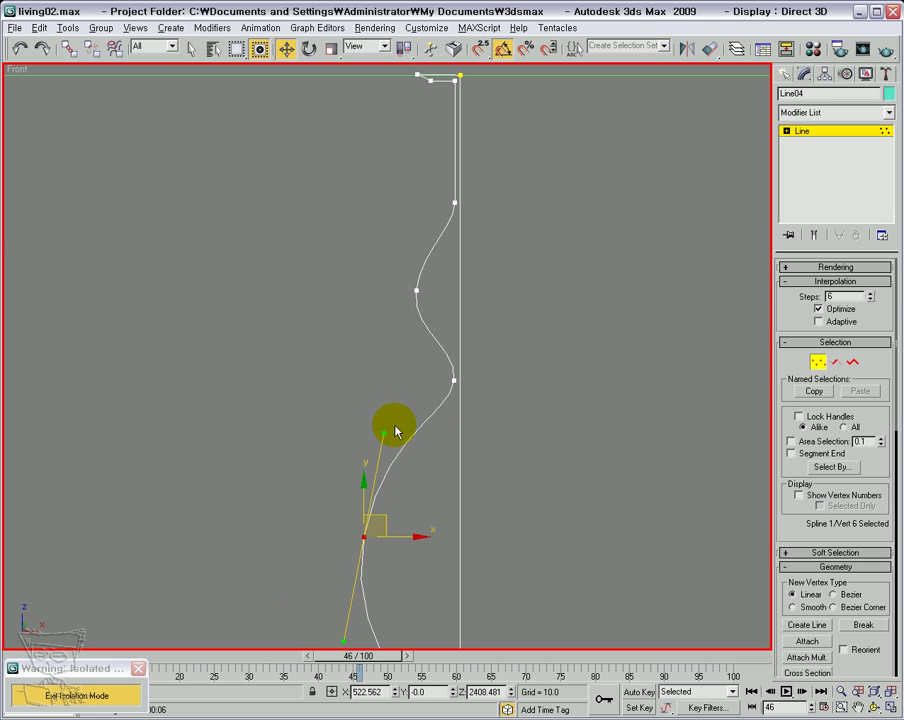
{"action": "left_click_drag", "start_coordinate": [385, 433], "coordinate": [398, 451]}
Raise the three vertices between the widest bulge and the tip, pulling each one closer to the axis.
{"action": "middle_click_drag", "start_coordinate": [508, 304], "coordinate": [500, 161]}
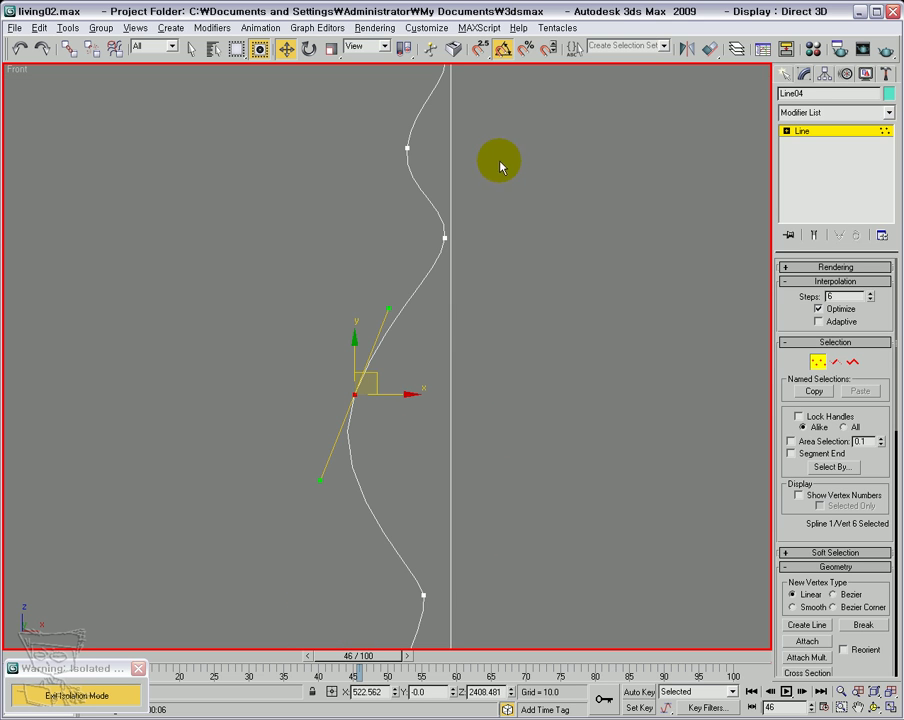
{"action": "left_click_drag", "start_coordinate": [421, 595], "coordinate": [432, 532]}
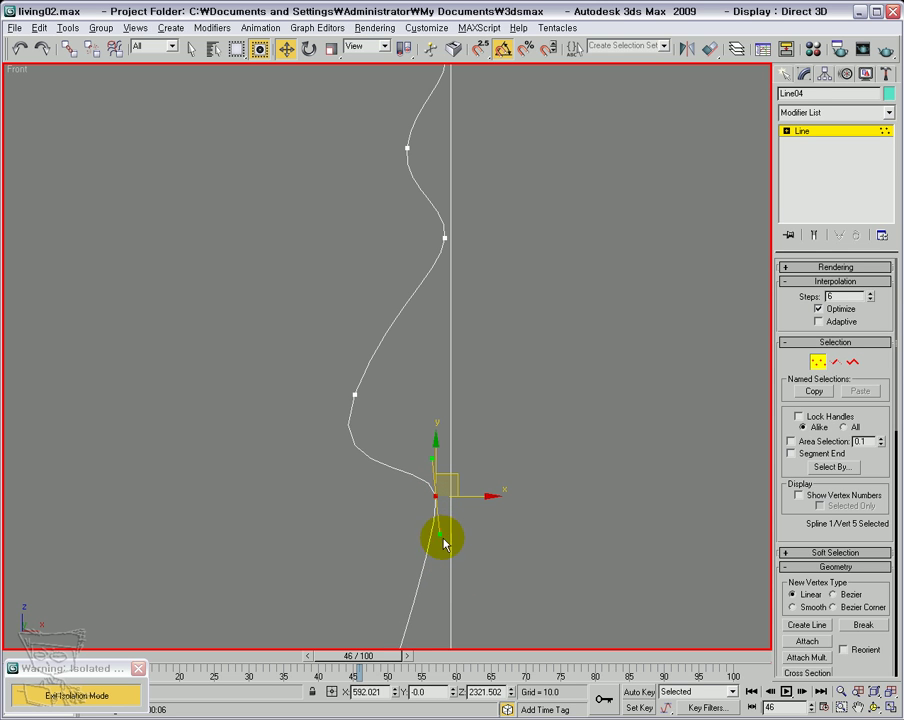
{"action": "middle_click_drag", "start_coordinate": [490, 365], "coordinate": [474, 139]}
{"action": "left_click_drag", "start_coordinate": [350, 521], "coordinate": [378, 410]}
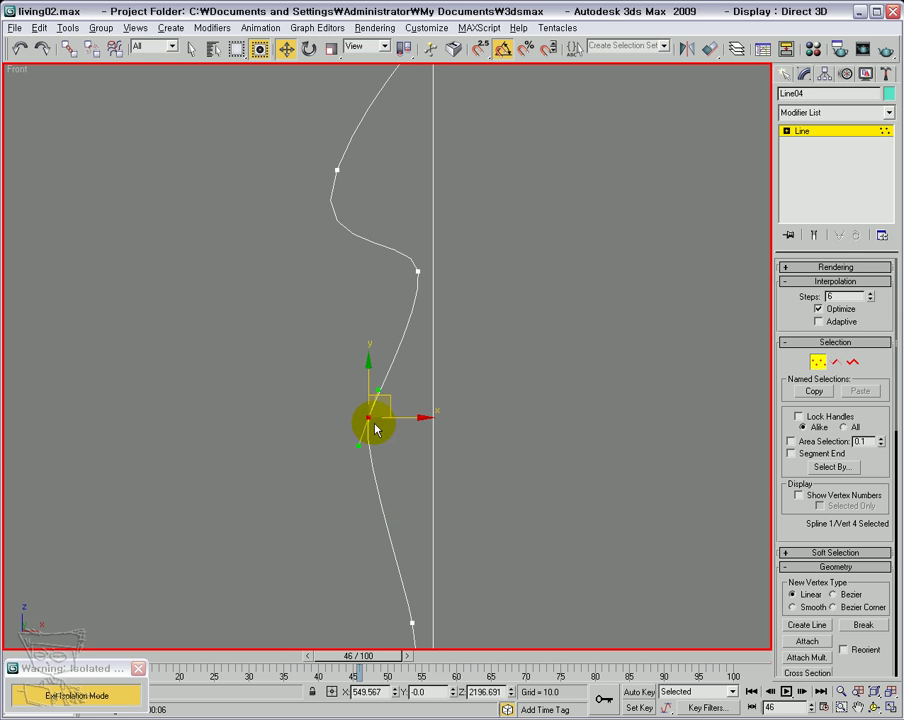
{"action": "left_click", "coordinate": [352, 450]}
{"action": "left_click_drag", "start_coordinate": [410, 624], "coordinate": [443, 495]}
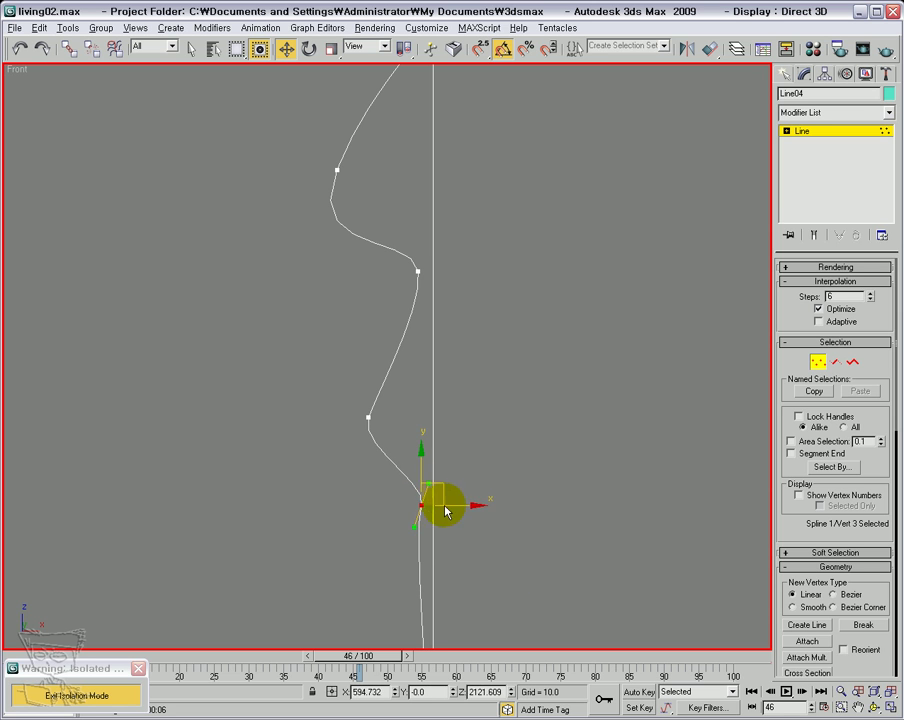
{"action": "left_click", "coordinate": [532, 566]}
Nudge the widest bulge vertex slightly up and outward, and make its tangent more vertical.
{"action": "left_click", "coordinate": [337, 171]}
{"action": "left_click_drag", "start_coordinate": [360, 151], "coordinate": [356, 137]}
{"action": "left_click_drag", "start_coordinate": [298, 243], "coordinate": [307, 239]}
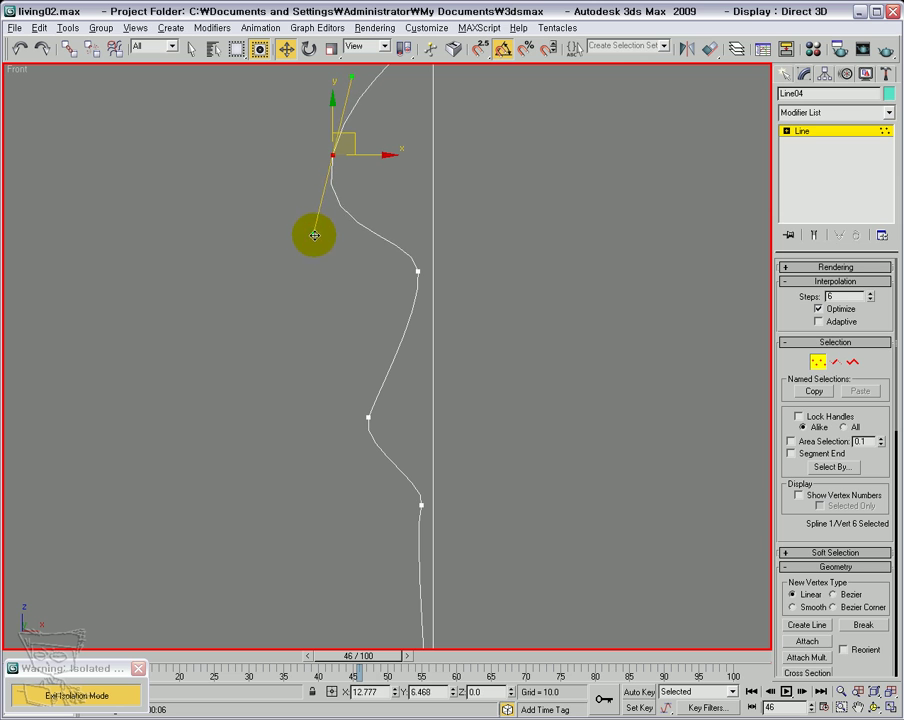
{"action": "left_click", "coordinate": [573, 448]}
Raise the tip vertex to shorten the profile, and move the vertex above it down and slightly outward.
{"action": "scroll", "coordinate": [573, 449], "scroll_direction": "down", "scroll_amount": 5}
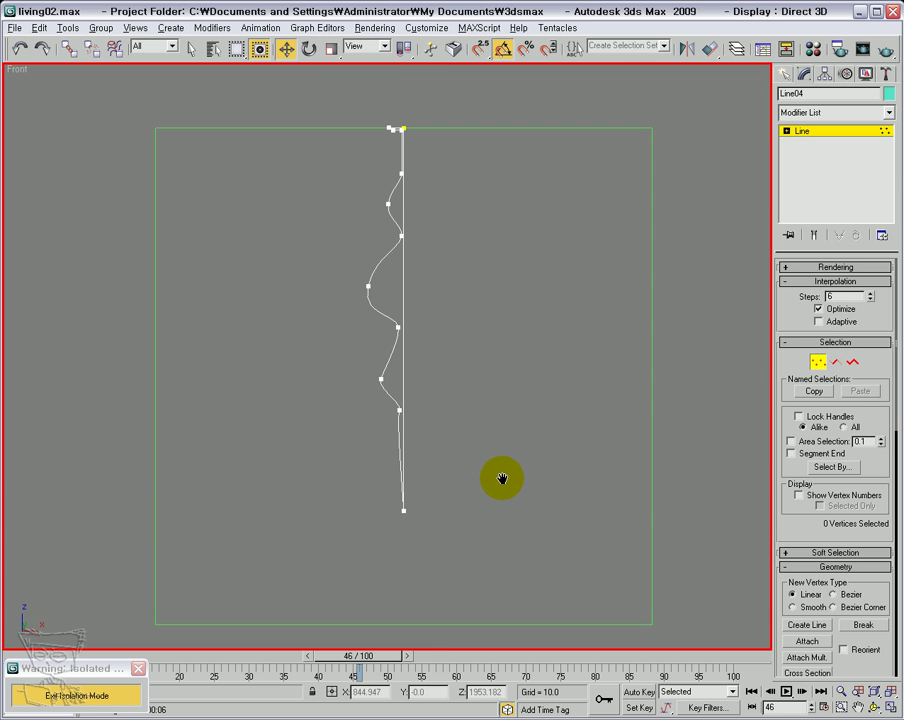
{"action": "left_click_drag", "start_coordinate": [364, 509], "coordinate": [426, 534]}
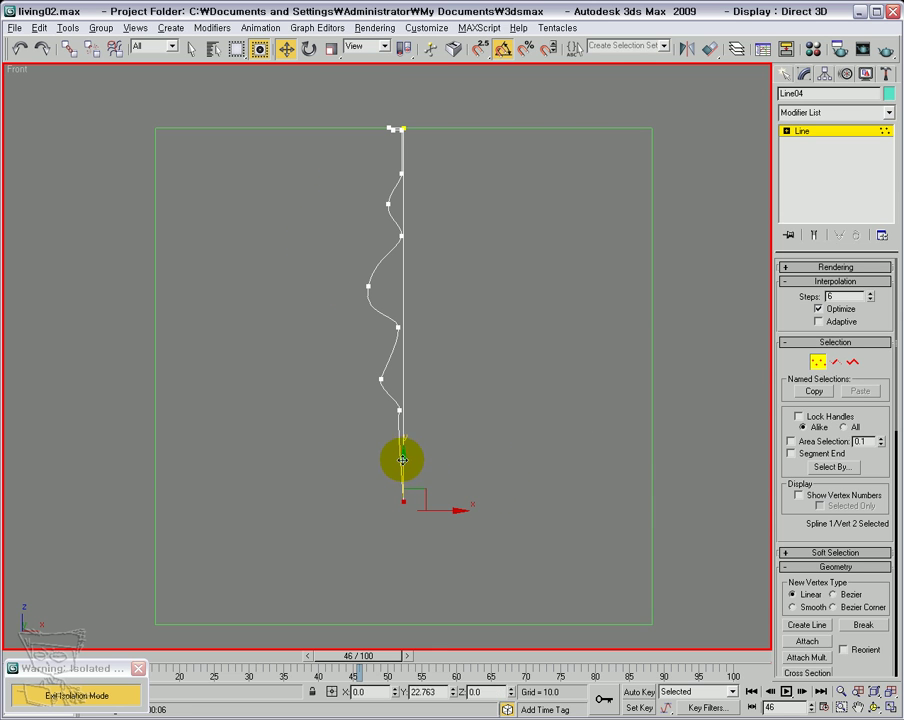
{"action": "scroll", "coordinate": [402, 453], "scroll_direction": "up", "scroll_amount": 3}
{"action": "left_click_drag", "start_coordinate": [409, 466], "coordinate": [428, 492]}
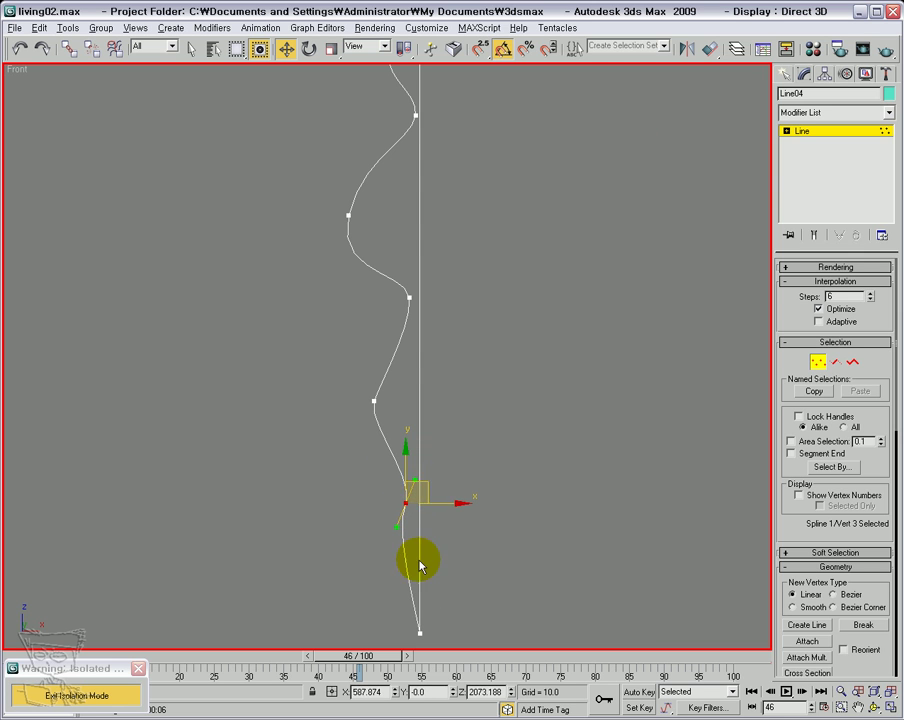
Convert the tip vertex to Bezier Corner and adjust its handle to shape the curve running into the tip.
{"action": "right_click", "coordinate": [418, 633]}
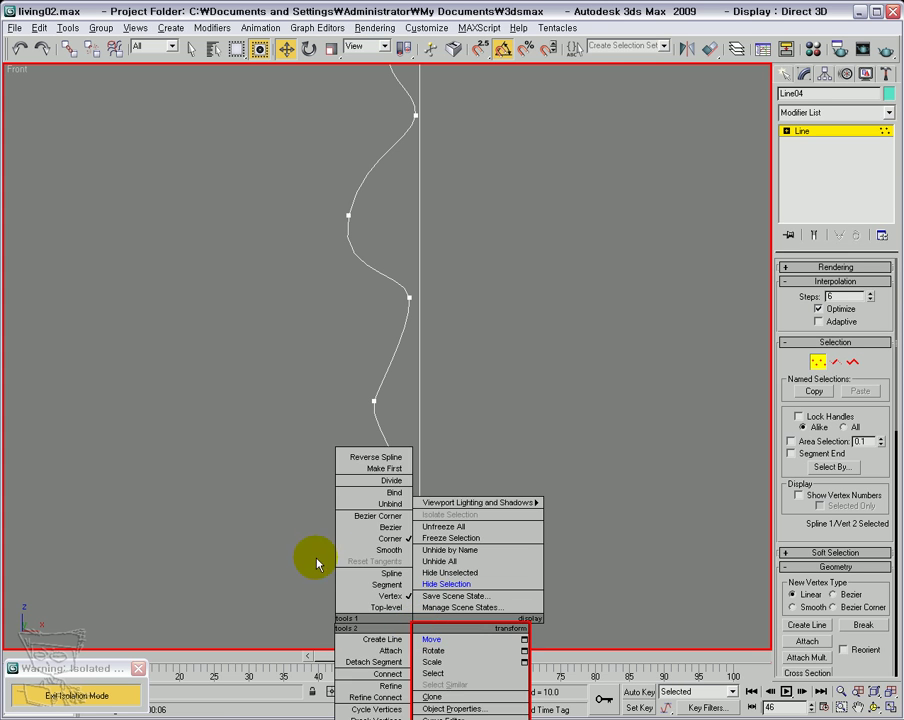
{"action": "left_click", "coordinate": [345, 509]}
{"action": "left_click_drag", "start_coordinate": [409, 590], "coordinate": [418, 588]}
{"action": "left_click", "coordinate": [478, 574]}
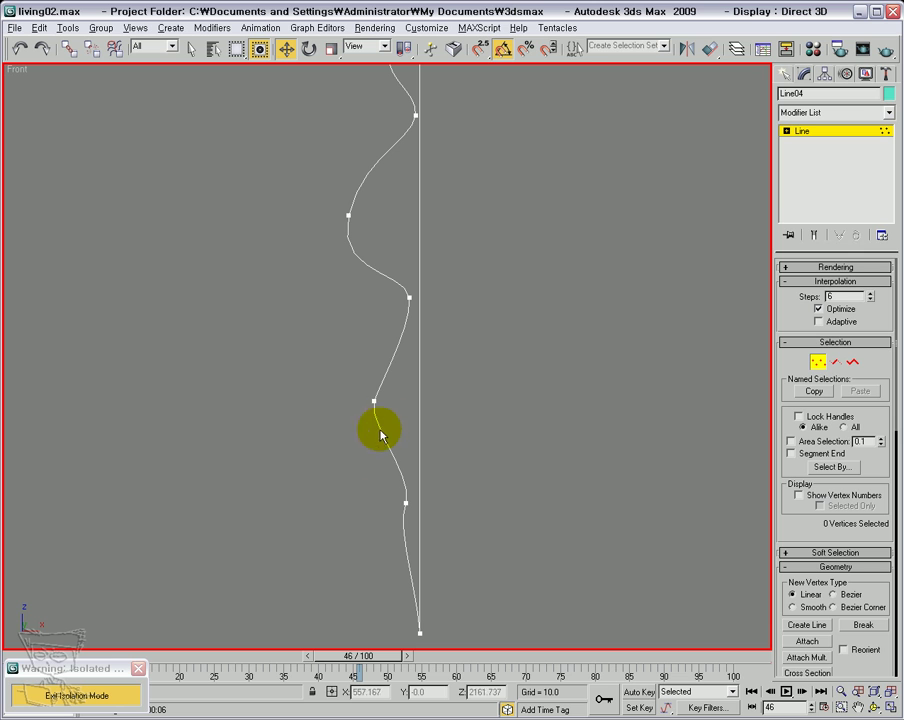
Make the lower bulge vertex's tangent vertical and move the vertex slightly up and toward the axis.
{"action": "left_click_drag", "start_coordinate": [330, 354], "coordinate": [376, 440]}
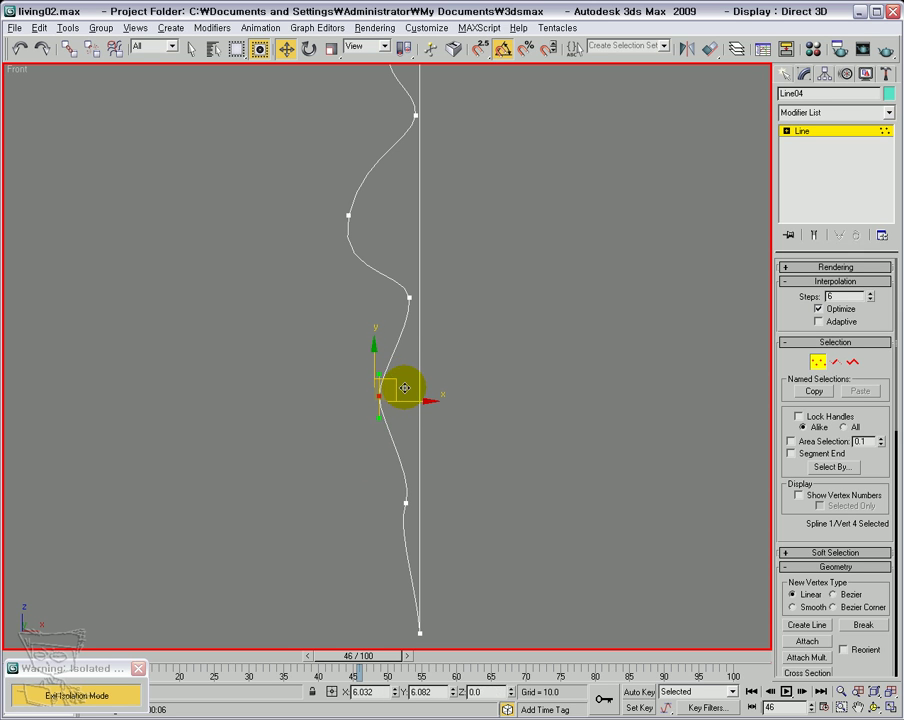
{"action": "left_click", "coordinate": [460, 436]}
{"action": "scroll", "coordinate": [492, 420], "scroll_direction": "down", "scroll_amount": 3}
{"action": "scroll", "coordinate": [536, 468], "scroll_direction": "down", "scroll_amount": 1}
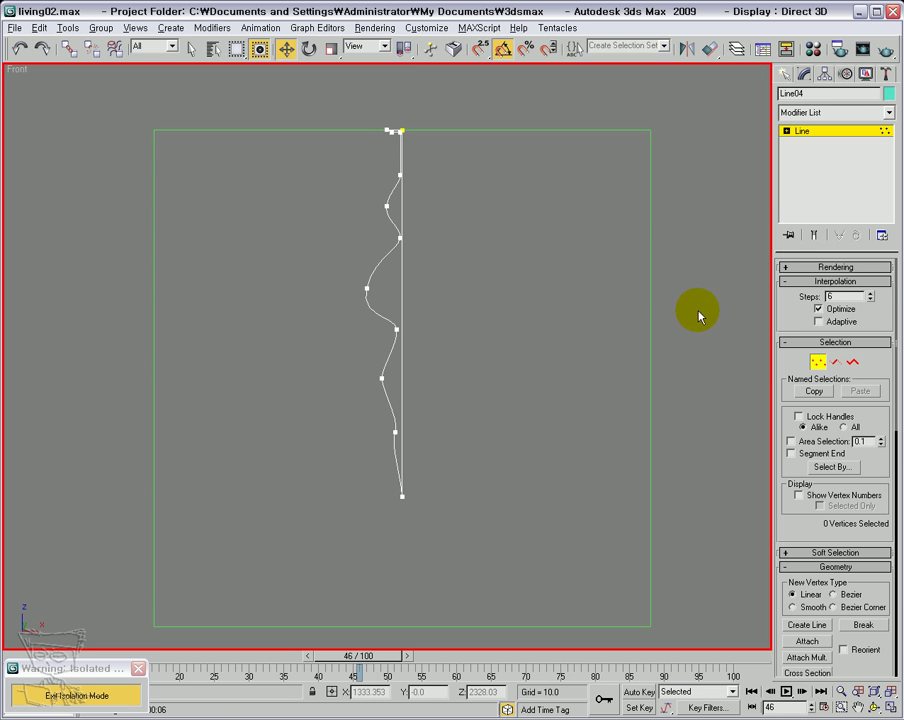
Leave vertex editing and apply a Lathe modifier to the profile with its axis aligned to Max.
{"action": "left_click", "coordinate": [818, 362]}
{"action": "left_click", "coordinate": [852, 114]}
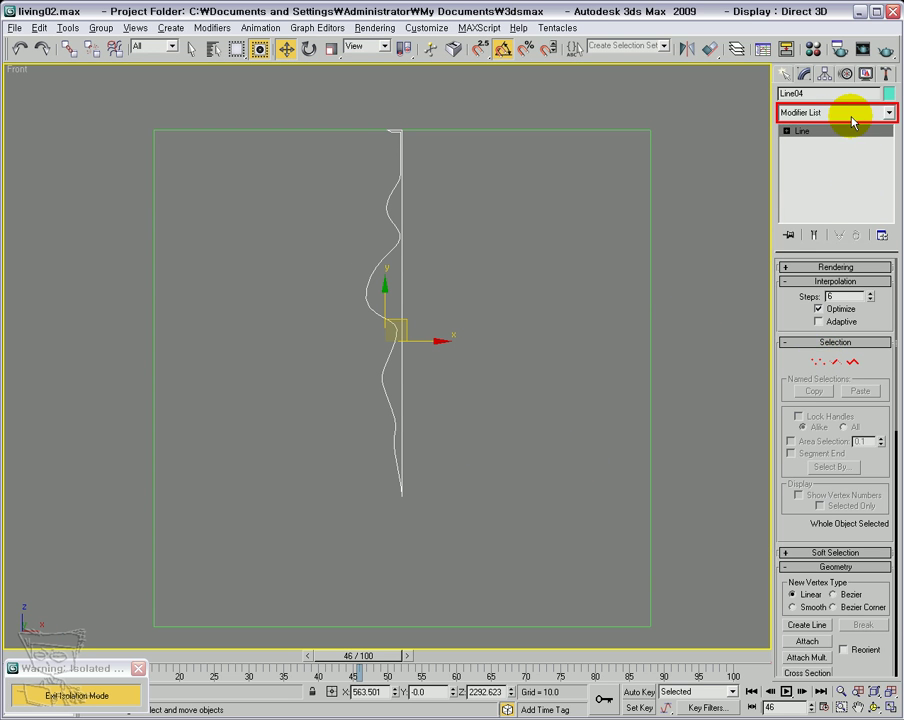
{"action": "left_click", "coordinate": [822, 172]}
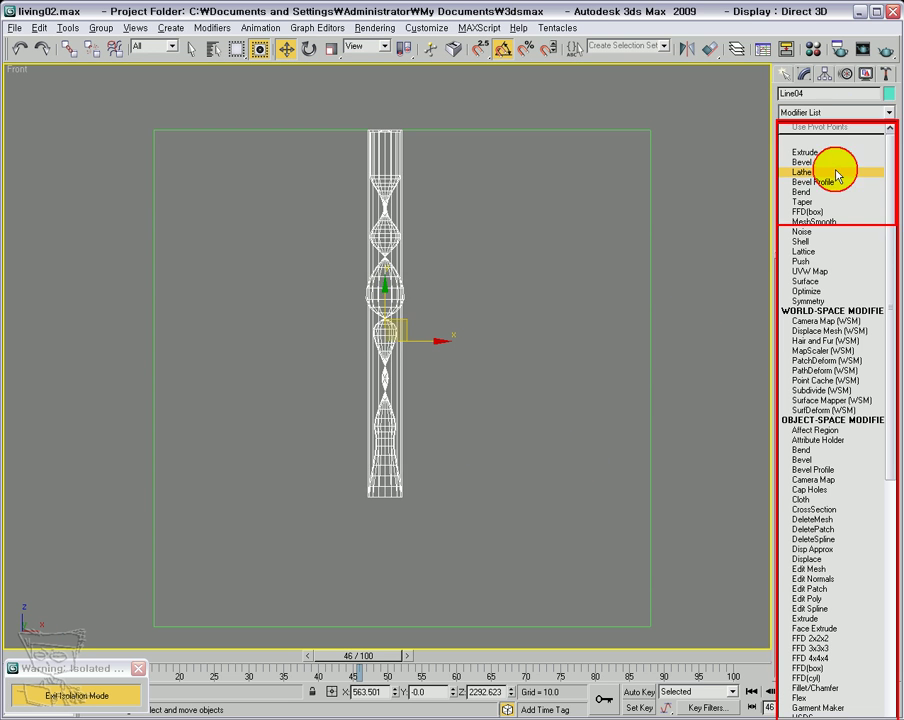
{"action": "left_click", "coordinate": [870, 443]}
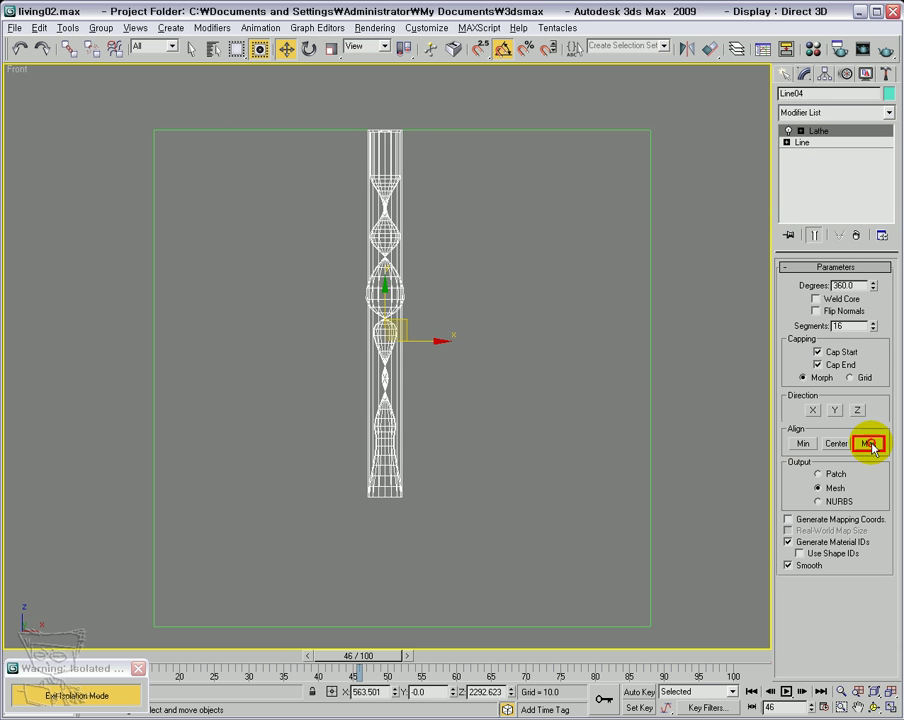
Enable Weld Core on the Lathe and set its segments to 32.
{"action": "left_click", "coordinate": [816, 299]}
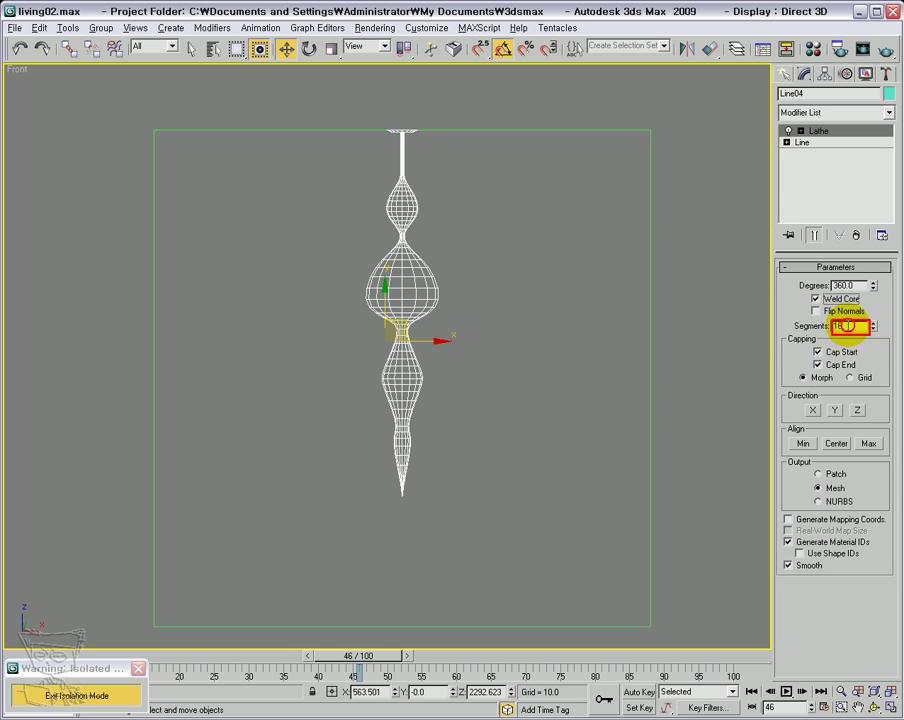
{"action": "type", "text": "32"}
{"action": "key", "text": "Return"}
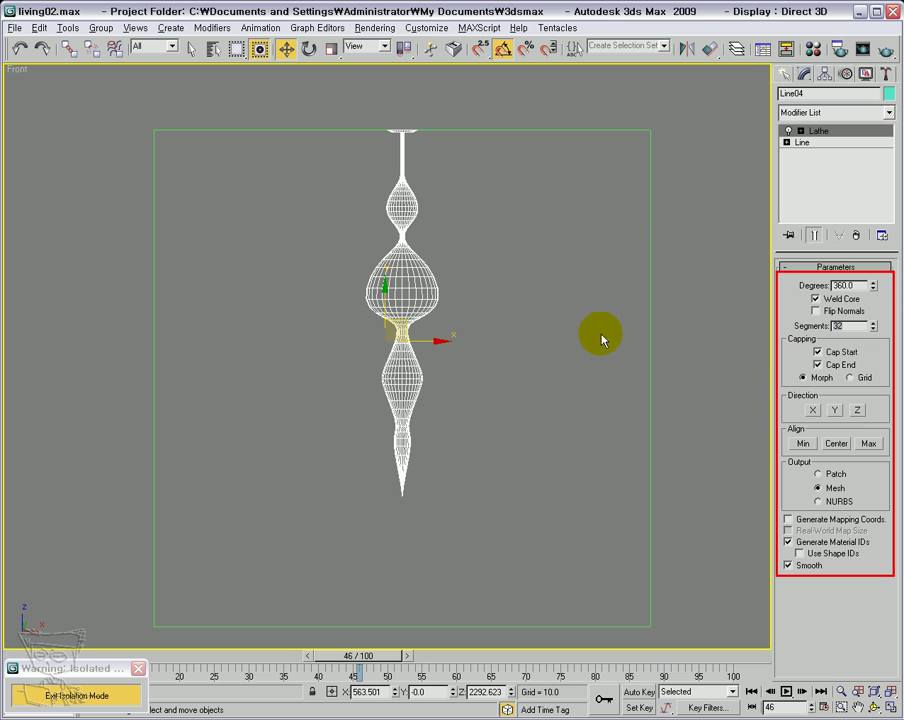
Return to the Line's Vertex level beneath the Lathe, with the lathed end result shown while editing.
{"action": "left_click", "coordinate": [812, 131]}
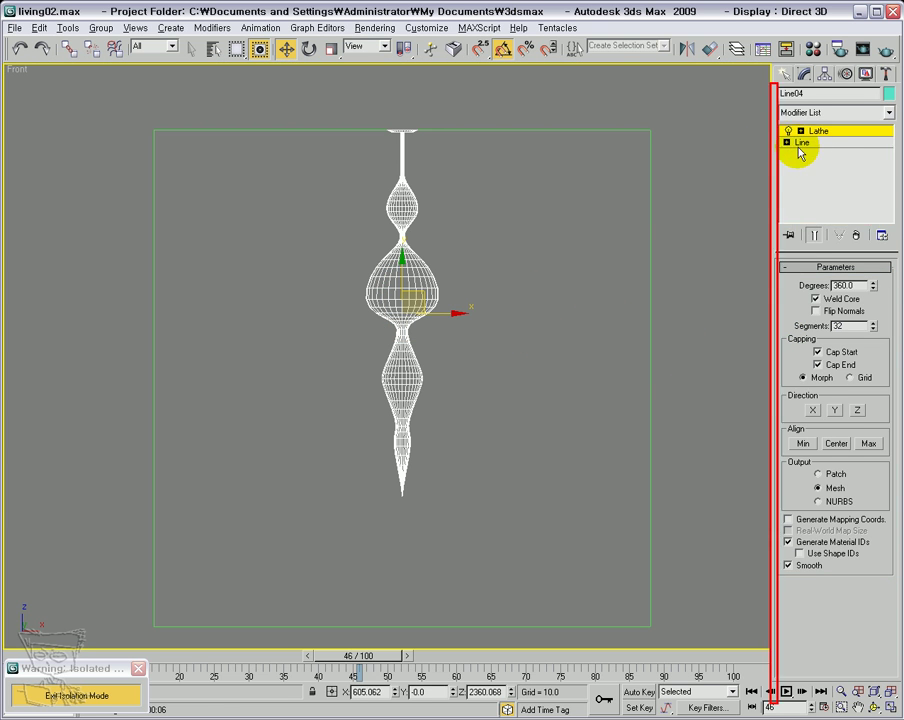
{"action": "left_click", "coordinate": [801, 132]}
{"action": "left_click", "coordinate": [810, 135]}
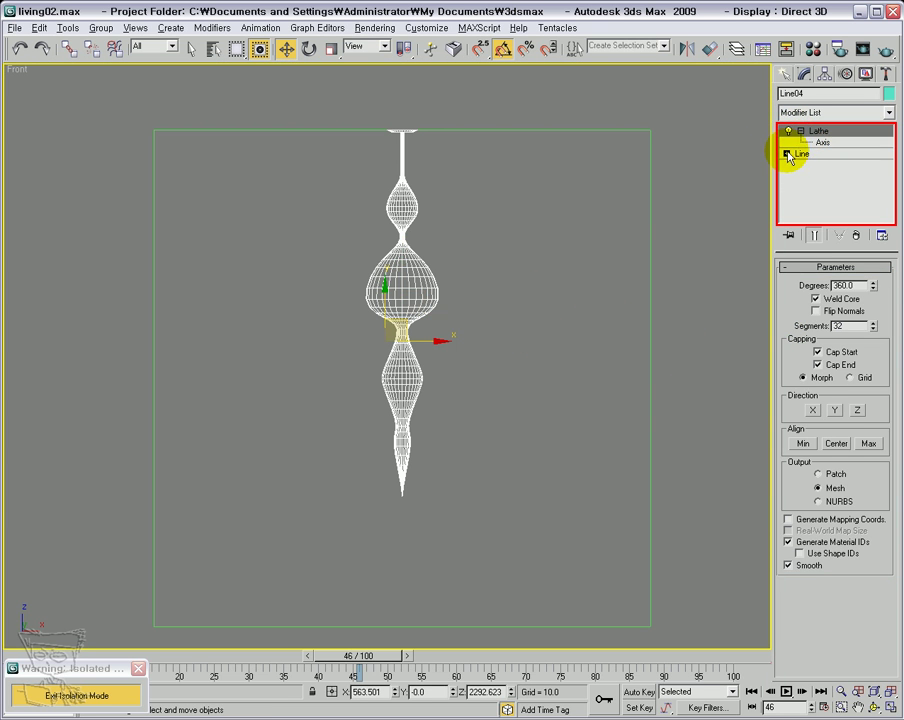
{"action": "left_click", "coordinate": [787, 154]}
{"action": "left_click", "coordinate": [810, 166]}
{"action": "left_click", "coordinate": [815, 235]}
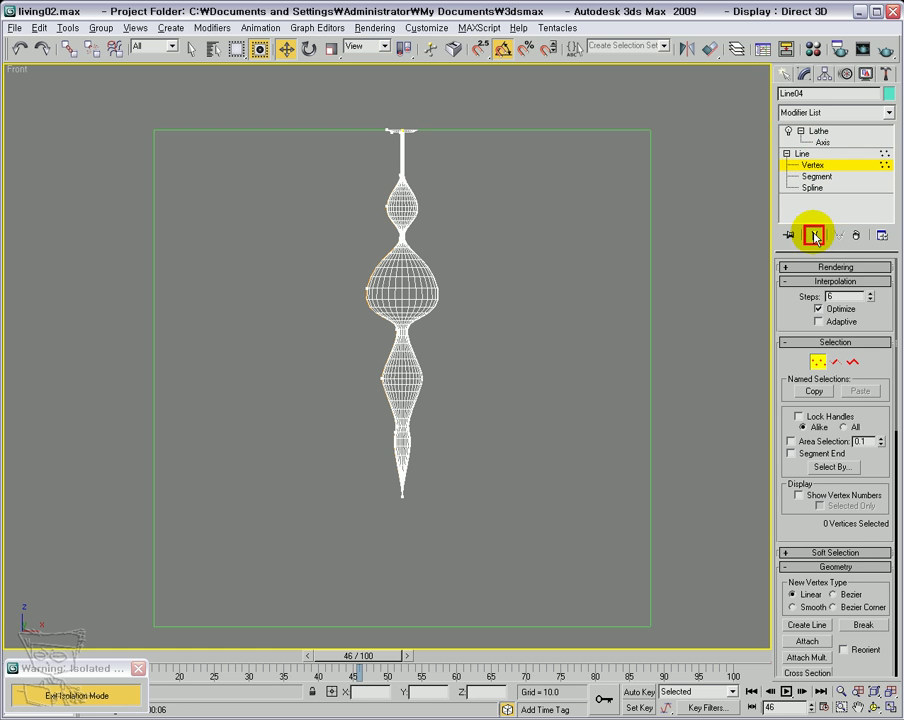
Compare the lathed shape with the chandelier in the dining-room reference photo in the Windows picture viewer.
{"action": "middle_click_drag", "start_coordinate": [432, 427], "coordinate": [478, 589]}
{"action": "scroll", "coordinate": [349, 337], "scroll_direction": "up", "scroll_amount": 2}
{"action": "scroll", "coordinate": [478, 589], "scroll_direction": "up", "scroll_amount": 2}
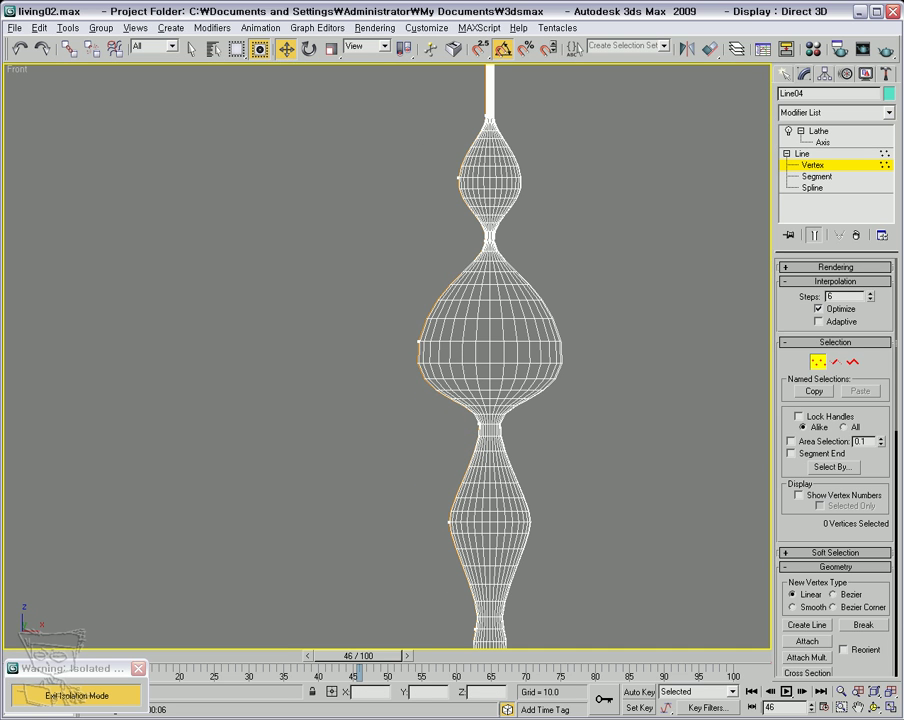
{"action": "key", "text": "alt+Tab"}
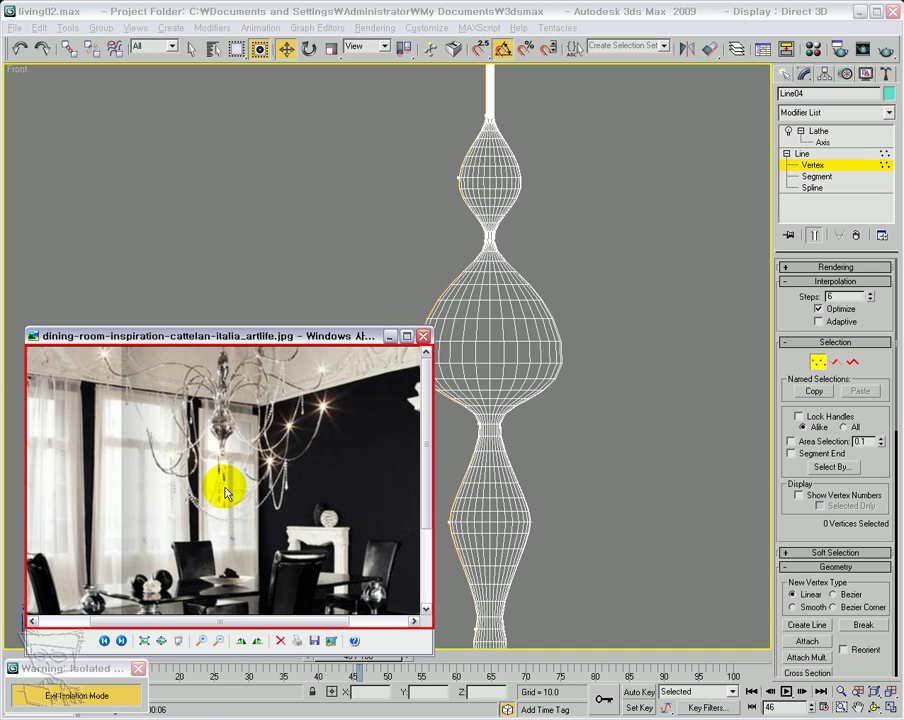
{"action": "left_click", "coordinate": [578, 330]}
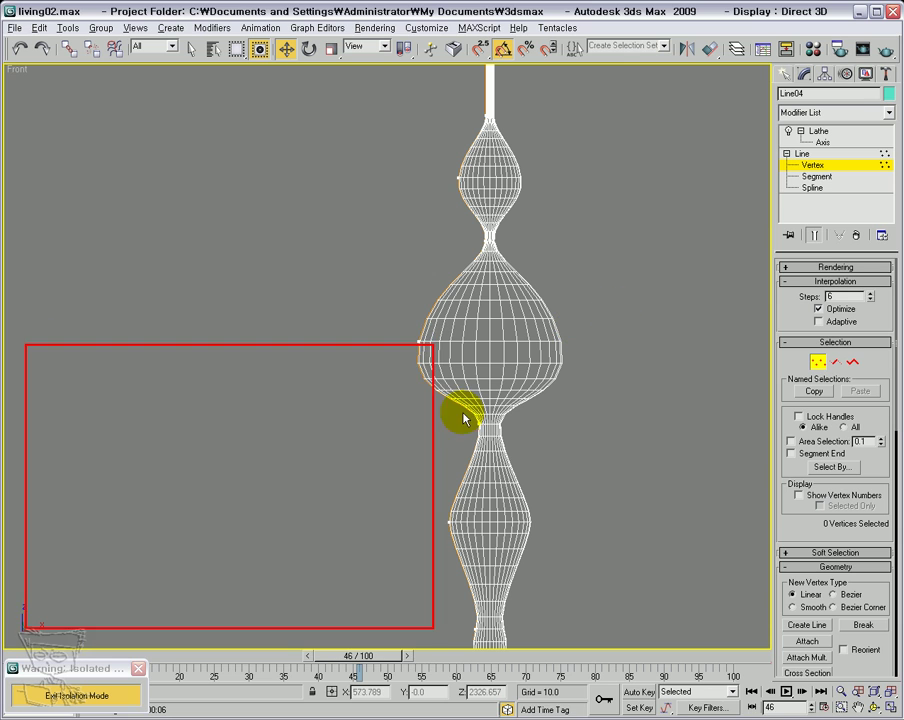
Widen and reshape the upper and widest bulges into teardrops, and lower the pinch vertex beneath the widest bulge.
{"action": "left_click_drag", "start_coordinate": [435, 163], "coordinate": [471, 170]}
{"action": "left_click_drag", "start_coordinate": [411, 319], "coordinate": [418, 372]}
{"action": "left_click_drag", "start_coordinate": [477, 427], "coordinate": [472, 485]}
Move the lower bulge vertex down, and pull the pinch vertex above it closer to the axis.
{"action": "middle_click_drag", "start_coordinate": [541, 306], "coordinate": [540, 290]}
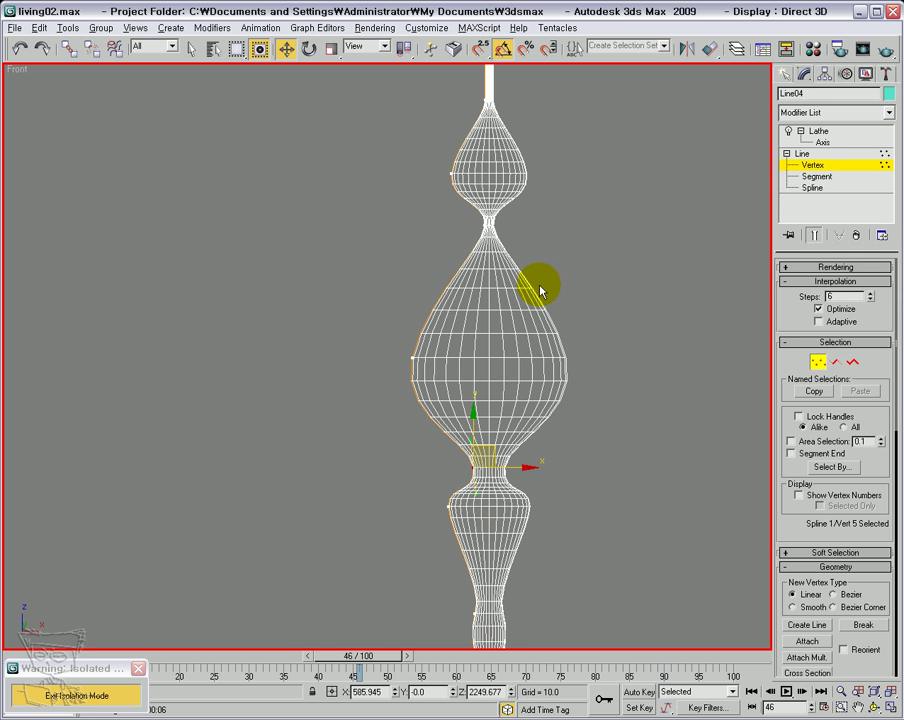
{"action": "left_click_drag", "start_coordinate": [448, 510], "coordinate": [449, 567]}
{"action": "left_click_drag", "start_coordinate": [471, 469], "coordinate": [476, 464]}
Lower the vertex above the tip and reshape its curve to form a small bulge just above the tip.
{"action": "middle_click_drag", "start_coordinate": [579, 566], "coordinate": [603, 335]}
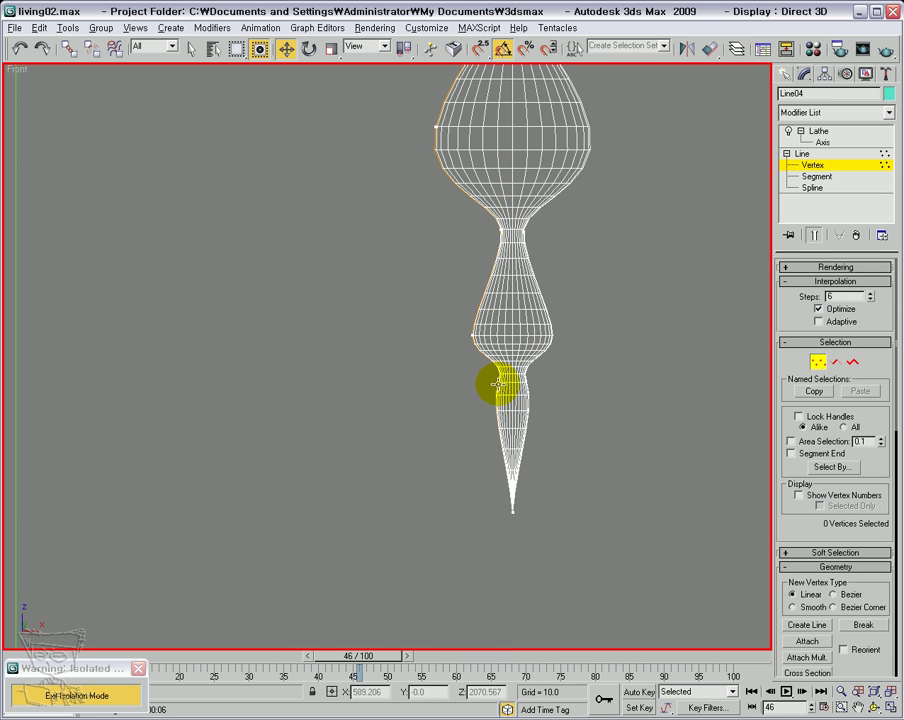
{"action": "left_click_drag", "start_coordinate": [500, 386], "coordinate": [484, 466]}
{"action": "left_click", "coordinate": [580, 358]}
Leave the Line's vertex editing and return to the Lathe level of the modifier stack.
{"action": "middle_click_drag", "start_coordinate": [563, 394], "coordinate": [541, 545]}
{"action": "scroll", "coordinate": [560, 460], "scroll_direction": "down", "scroll_amount": 2}
{"action": "scroll", "coordinate": [562, 562], "scroll_direction": "down", "scroll_amount": 4}
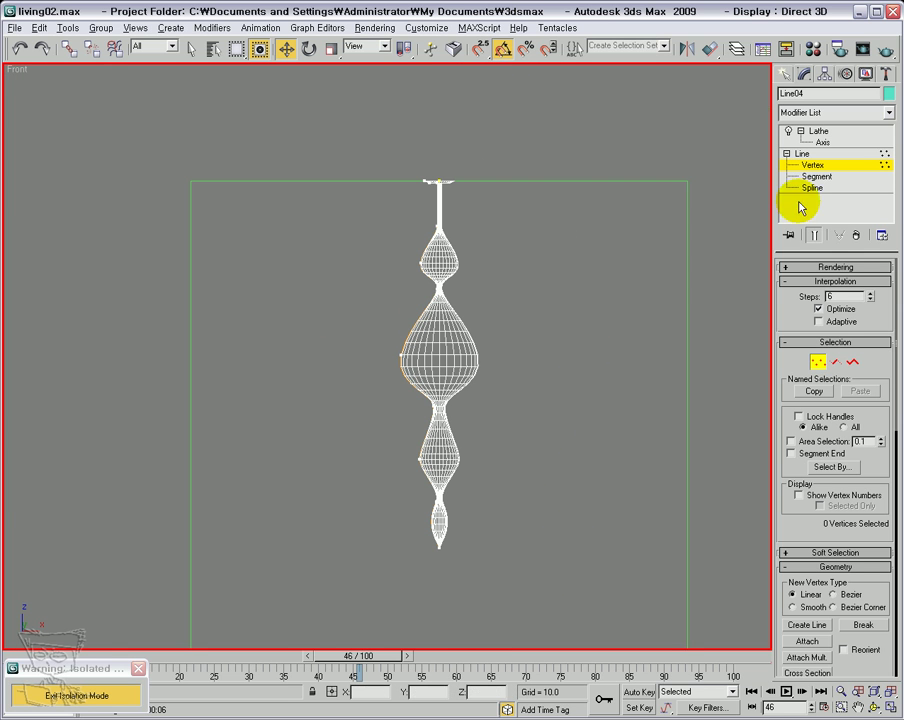
{"action": "left_click", "coordinate": [810, 155]}
{"action": "left_click", "coordinate": [834, 132]}
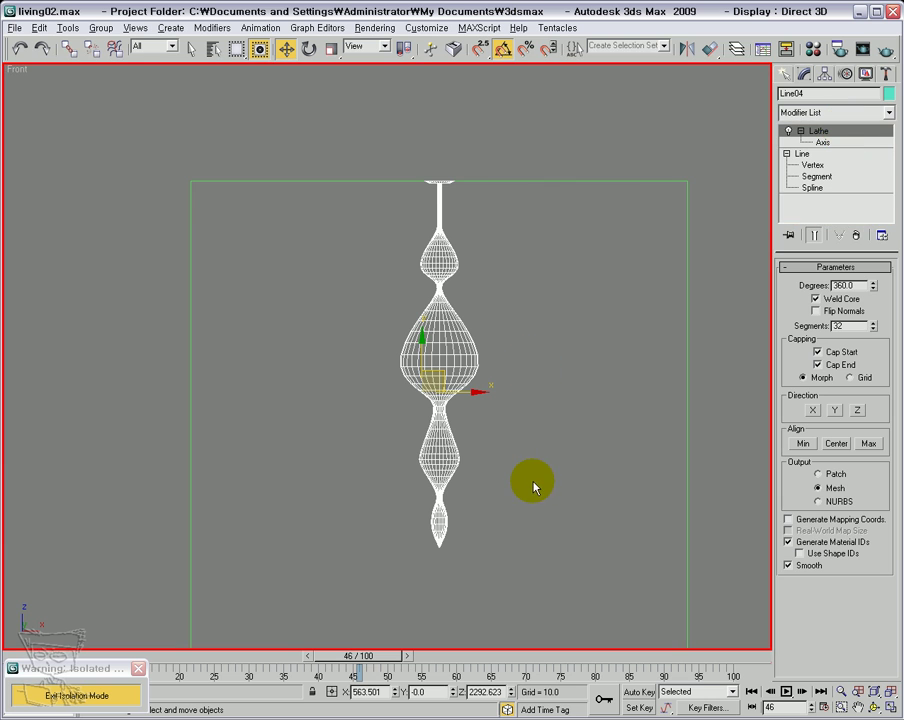
Turn the unused 22 - Default material into a VRayMtl and name it san_metal.
{"action": "scroll", "coordinate": [508, 443], "scroll_direction": "down", "scroll_amount": 3}
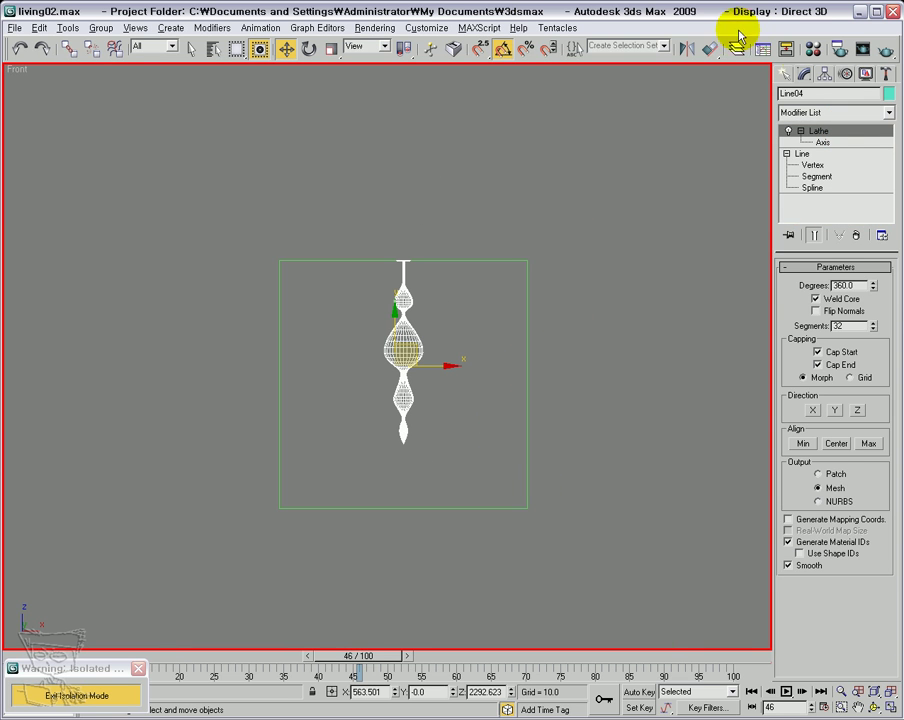
{"action": "left_click", "coordinate": [812, 46]}
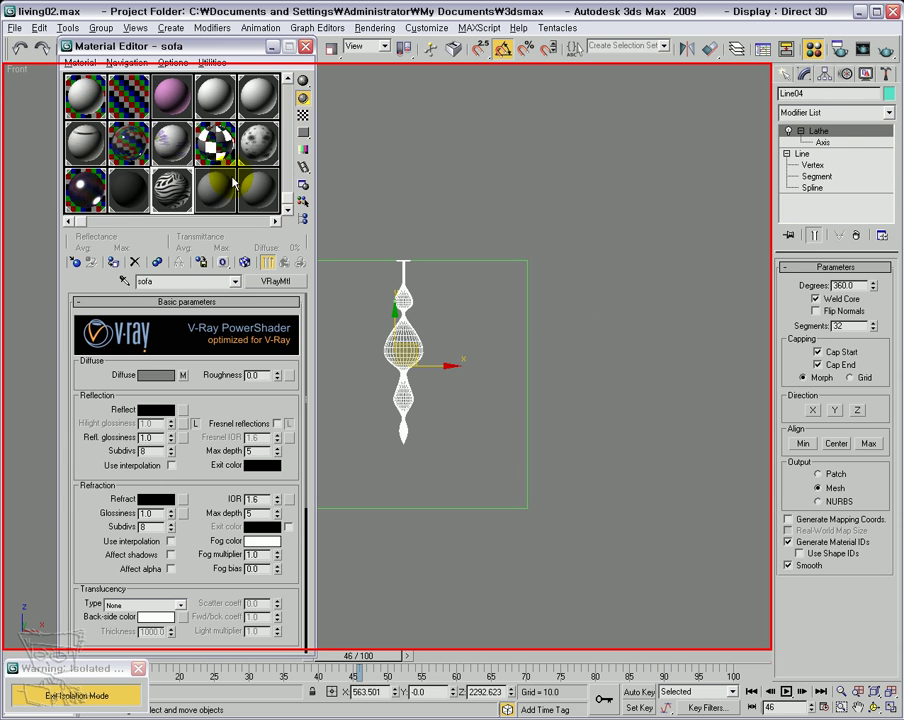
{"action": "left_click", "coordinate": [220, 198]}
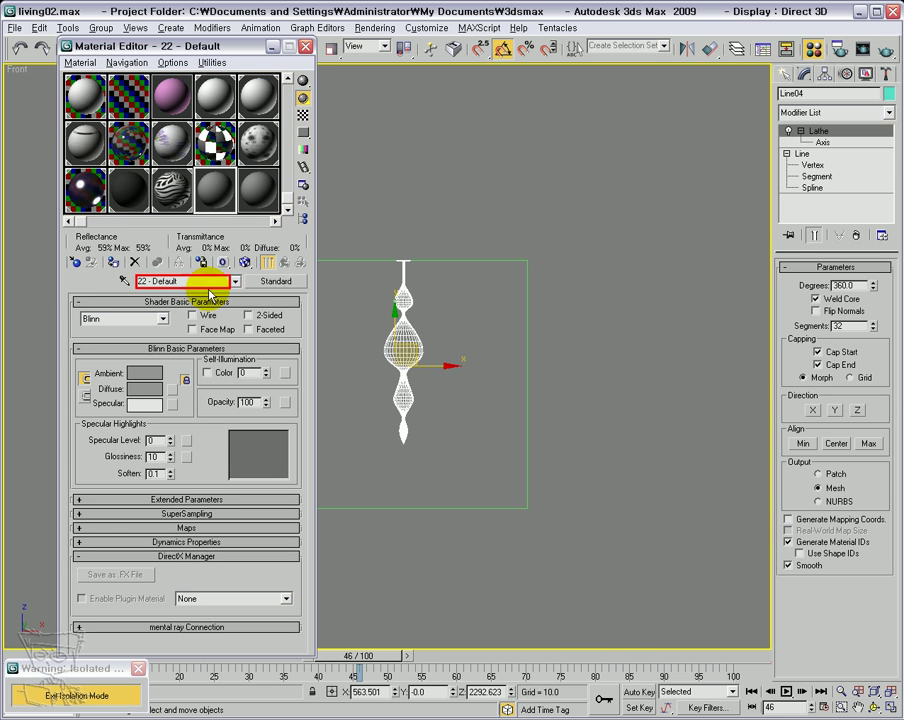
{"action": "left_click", "coordinate": [278, 281]}
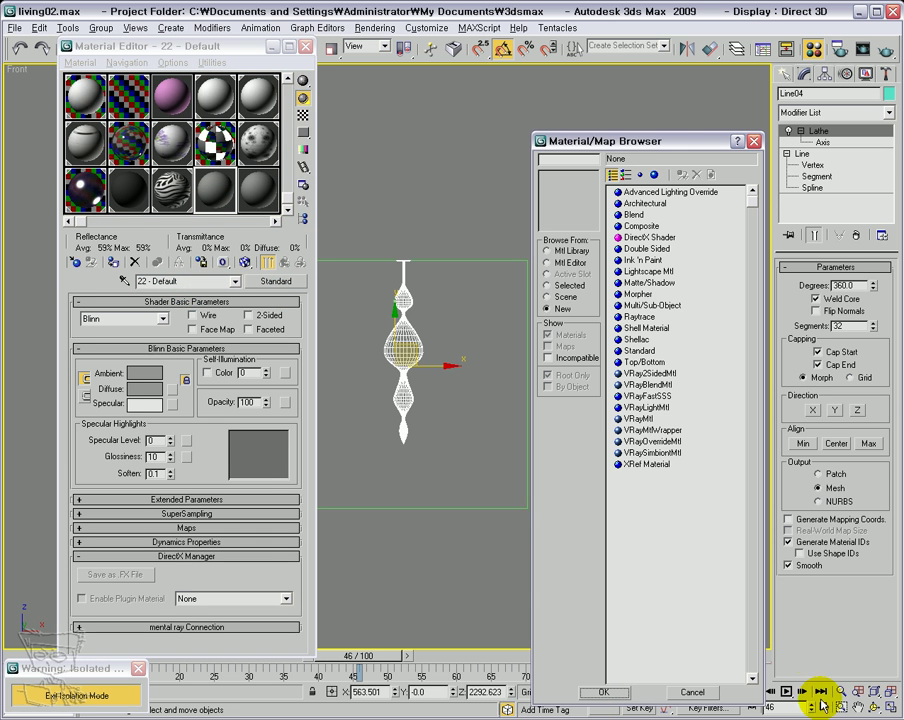
{"action": "double_click", "coordinate": [630, 419]}
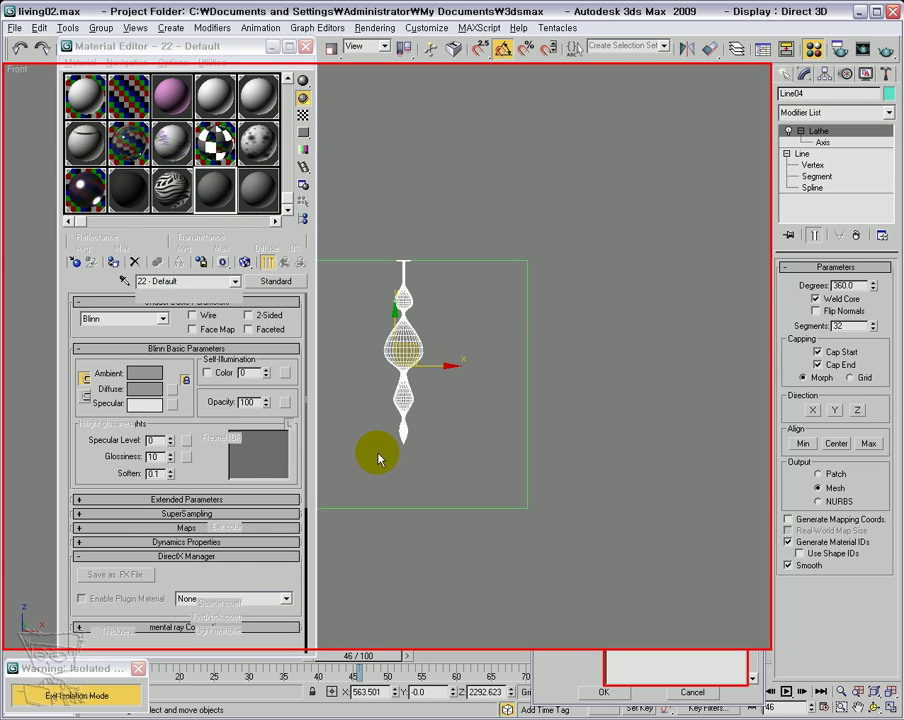
{"action": "left_click_drag", "start_coordinate": [201, 281], "coordinate": [97, 288]}
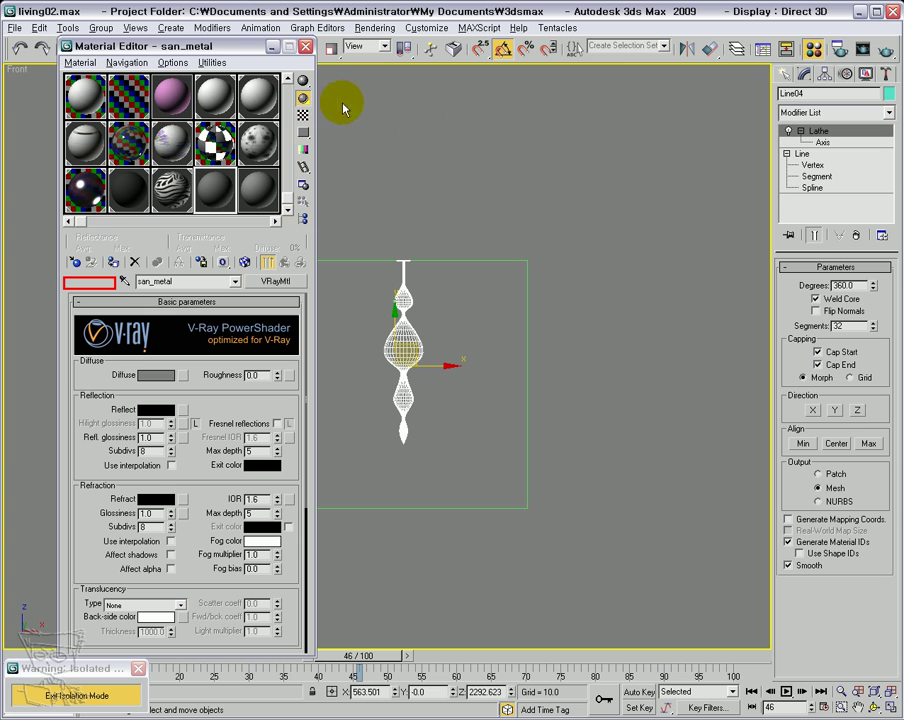
Set san_metal's diffuse to near-black value 10, its reflection to grey value 136, and its reflection glossiness to 0.9.
{"action": "left_click", "coordinate": [170, 375]}
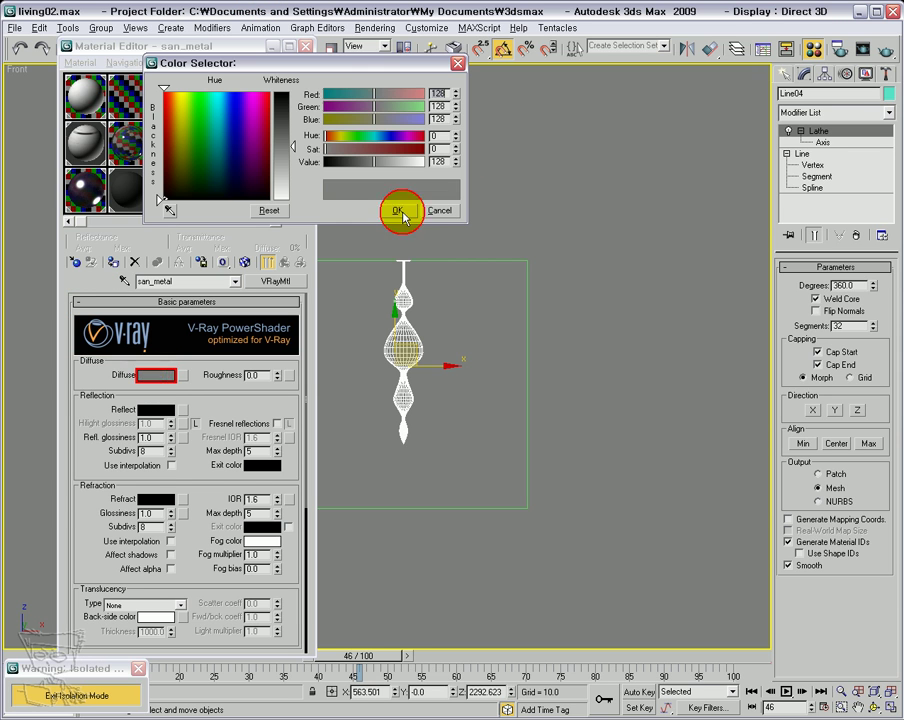
{"action": "left_click_drag", "start_coordinate": [287, 104], "coordinate": [360, 208]}
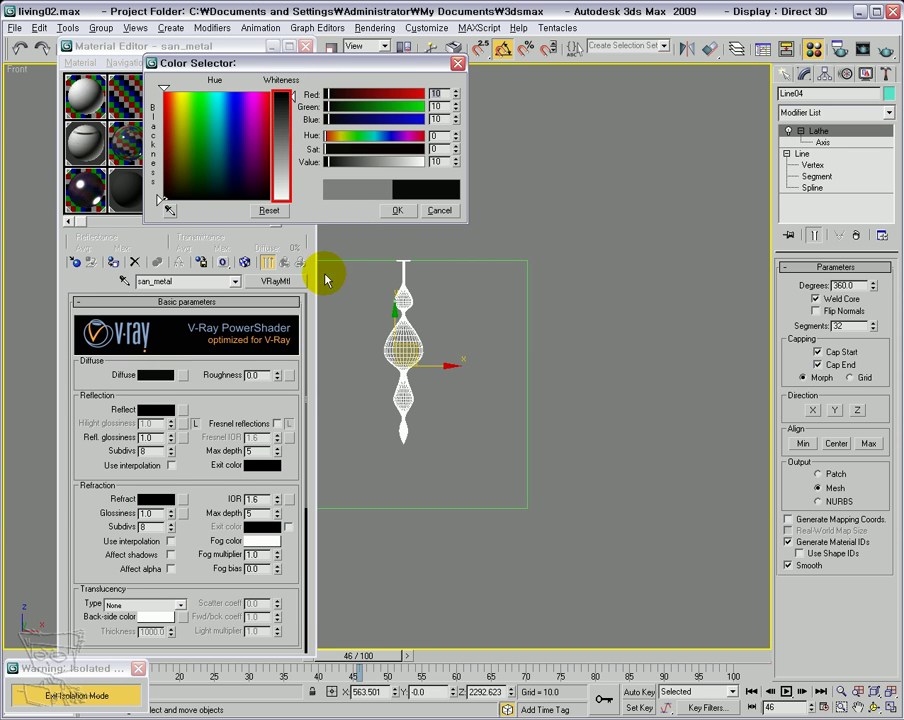
{"action": "left_click", "coordinate": [157, 410]}
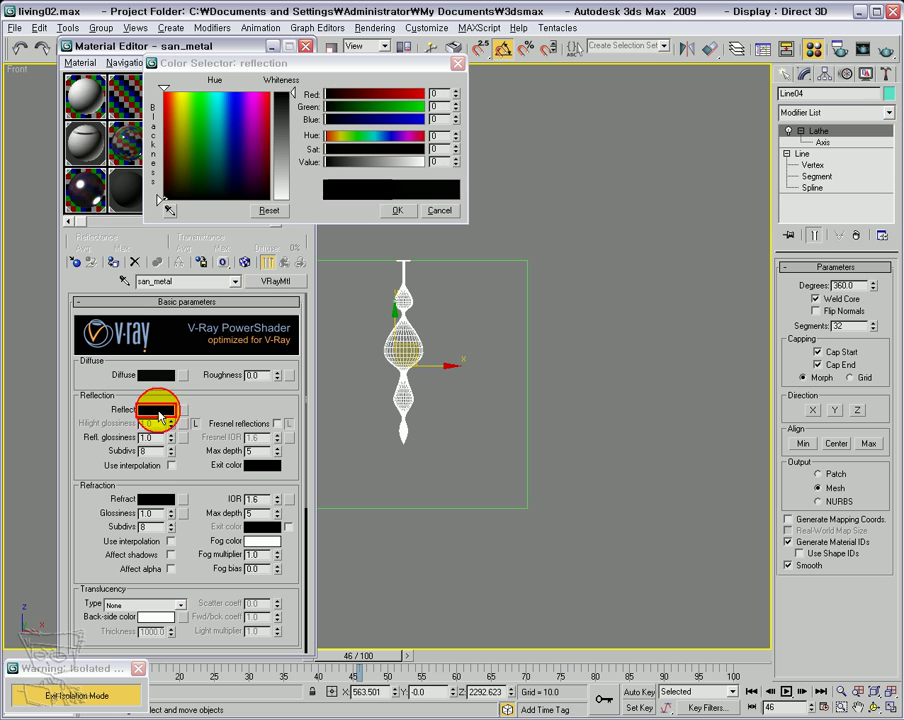
{"action": "left_click", "coordinate": [291, 161]}
{"action": "left_click_drag", "start_coordinate": [292, 151], "coordinate": [293, 156]}
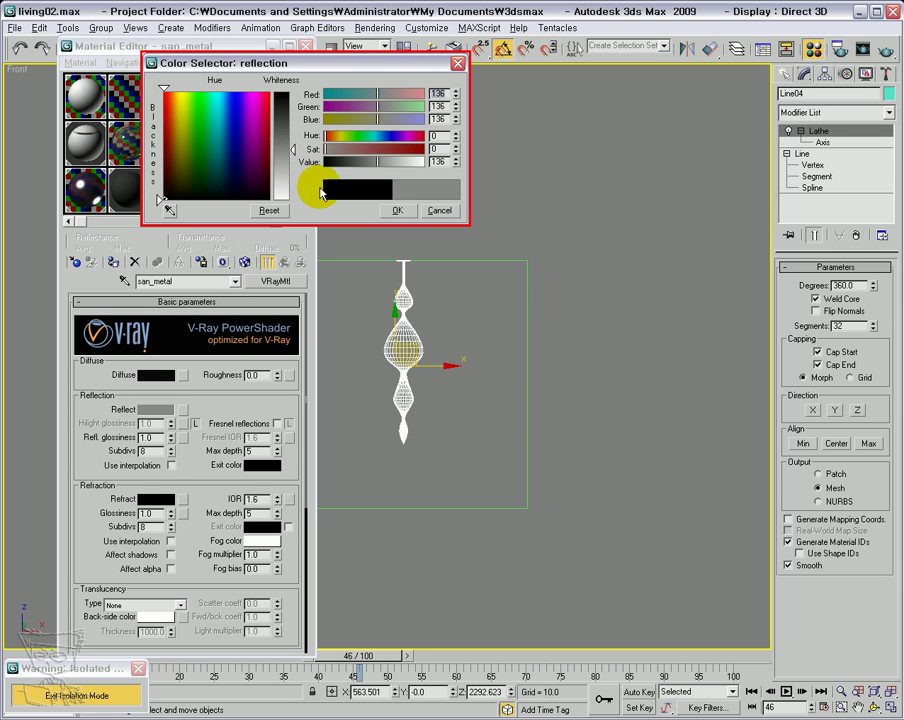
{"action": "left_click", "coordinate": [394, 210]}
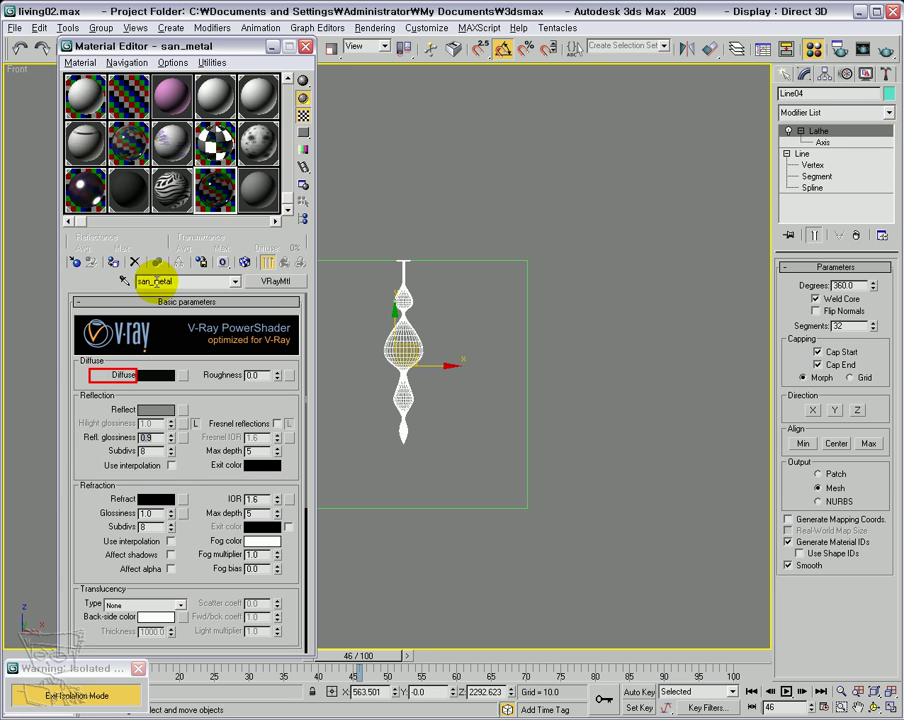
{"action": "left_click", "coordinate": [306, 46]}
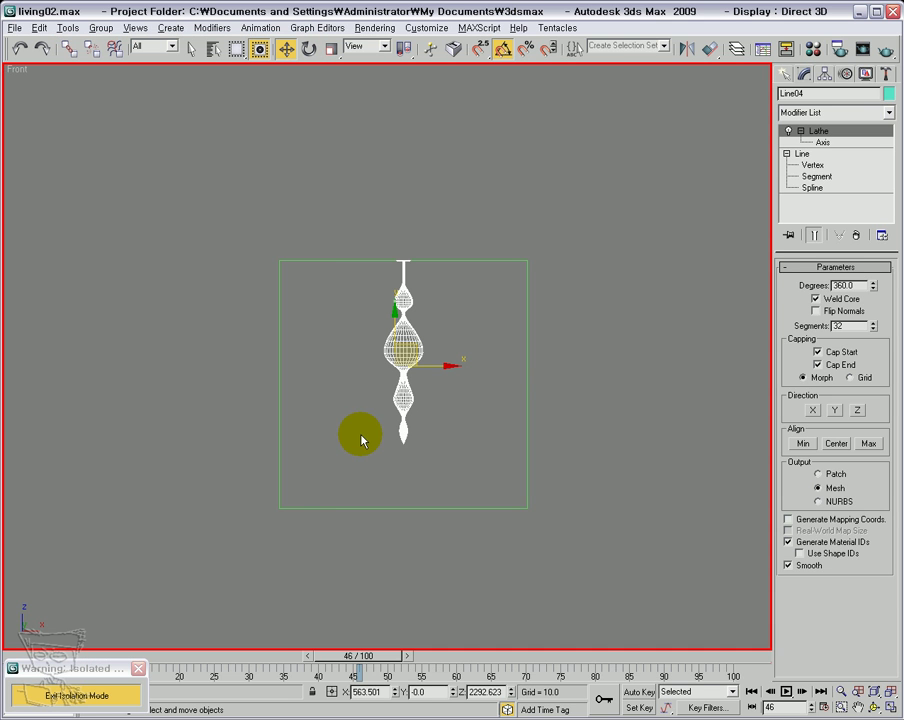
Consult the chandelier reference photo and draw an S-shaped arm spline from the guide rectangle's left edge to the ornament's widest bulge.
{"action": "scroll", "coordinate": [372, 276], "scroll_direction": "up", "scroll_amount": 4}
{"action": "scroll", "coordinate": [472, 366], "scroll_direction": "up", "scroll_amount": 3}
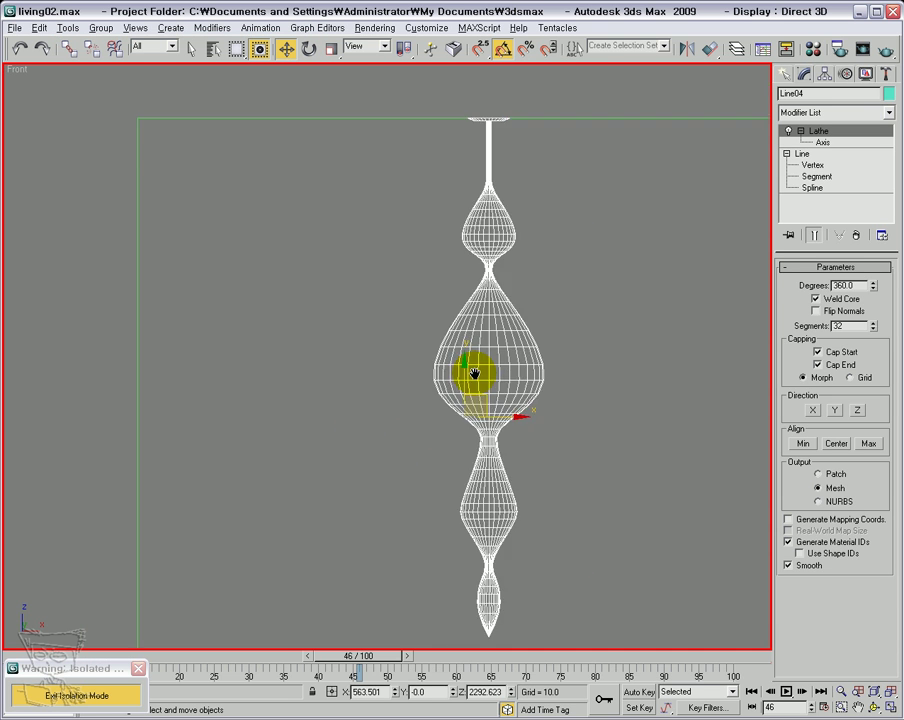
{"action": "key", "text": "alt+Tab"}
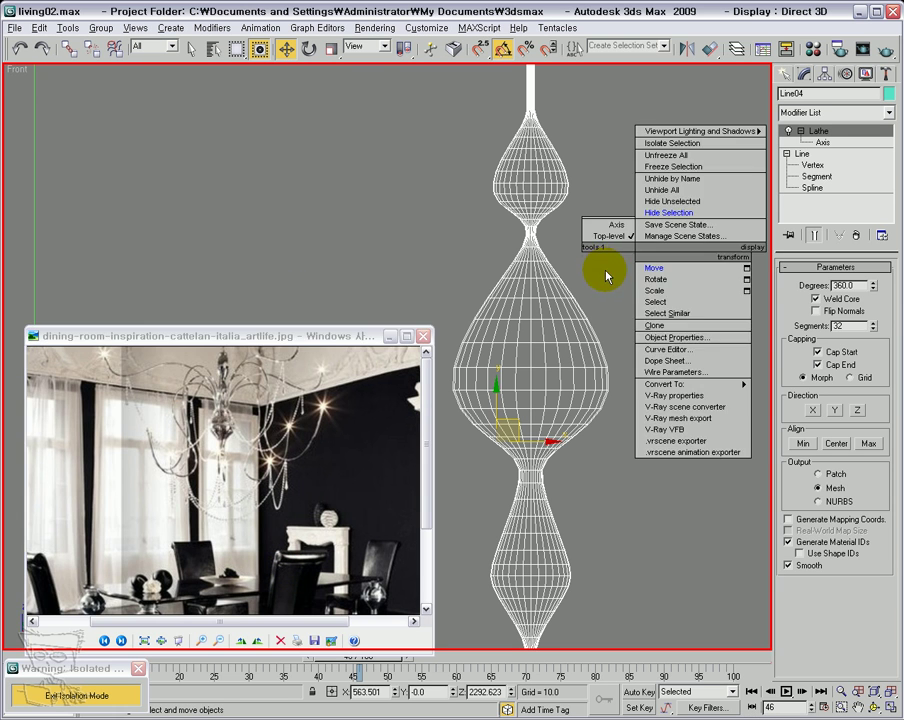
{"action": "key", "text": "alt+Tab"}
{"action": "left_click", "coordinate": [782, 73]}
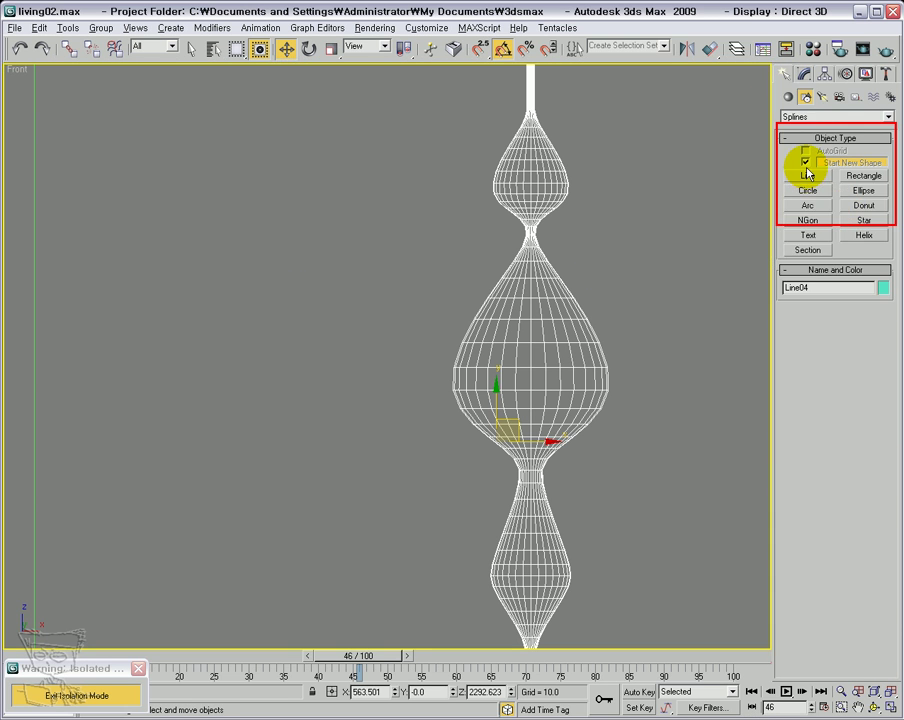
{"action": "left_click", "coordinate": [806, 177]}
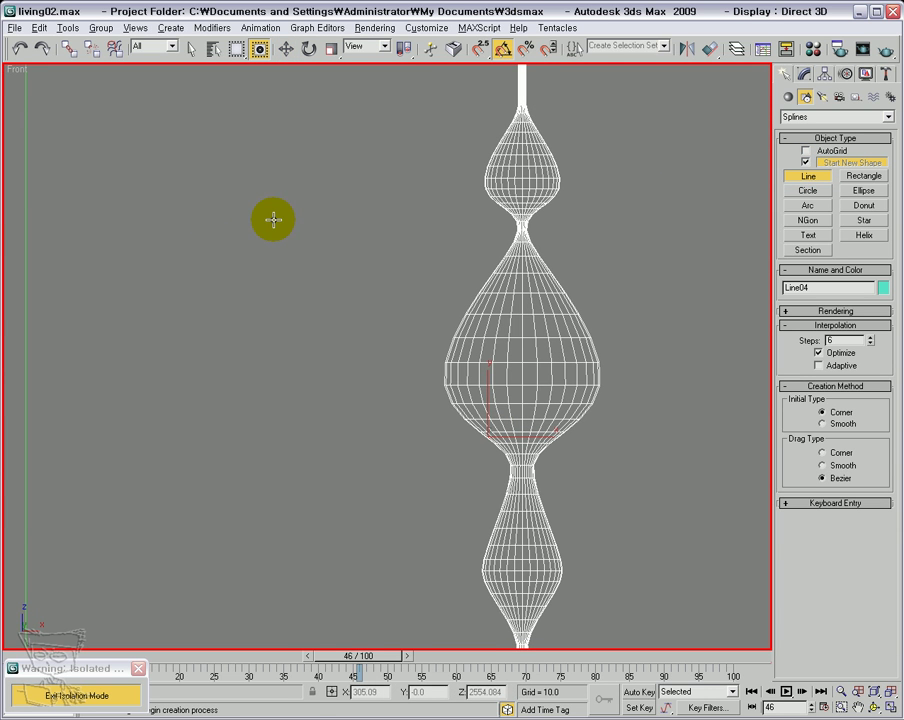
{"action": "left_click", "coordinate": [63, 228]}
{"action": "left_click_drag", "start_coordinate": [33, 301], "coordinate": [37, 324]}
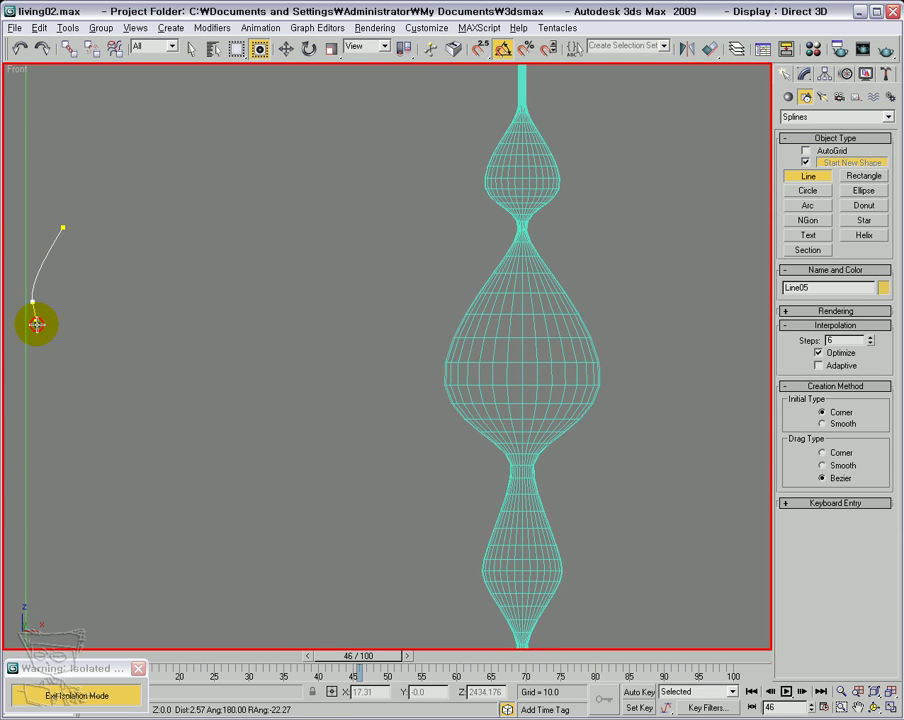
{"action": "left_click", "coordinate": [198, 367]}
{"action": "left_click_drag", "start_coordinate": [458, 208], "coordinate": [472, 296]}
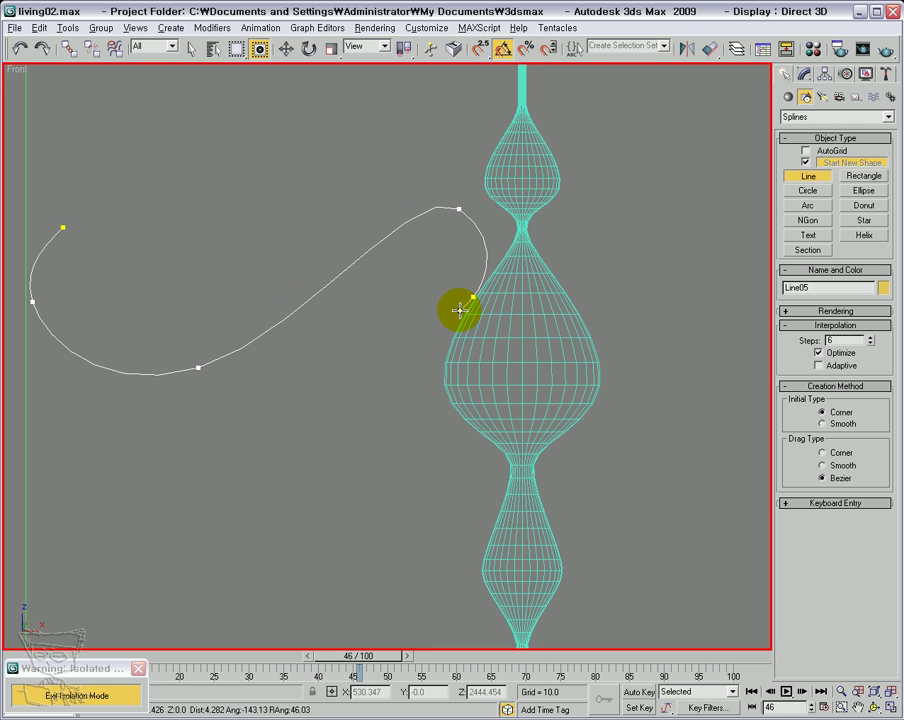
{"action": "right_click", "coordinate": [532, 377]}
{"action": "right_click", "coordinate": [535, 379]}
Edit the arm spline's vertices, shifting the crest vertex slightly up and outward and the trough vertex away from the ornament.
{"action": "left_click", "coordinate": [806, 76]}
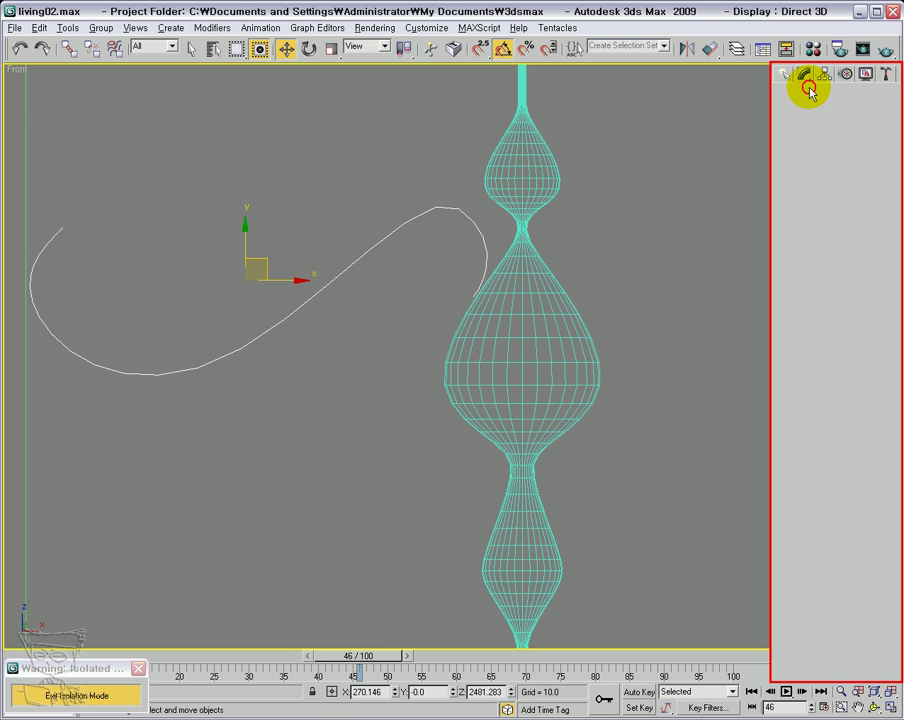
{"action": "left_click", "coordinate": [818, 362]}
{"action": "left_click_drag", "start_coordinate": [379, 188], "coordinate": [468, 240]}
{"action": "left_click_drag", "start_coordinate": [479, 193], "coordinate": [503, 224]}
{"action": "left_click_drag", "start_coordinate": [199, 369], "coordinate": [163, 372]}
Refine the arm spline with a vertex midway up its slope, and convert that vertex and the trough vertex to Smooth and back to Bezier.
{"action": "scroll", "coordinate": [780, 400], "scroll_direction": "down", "scroll_amount": 5}
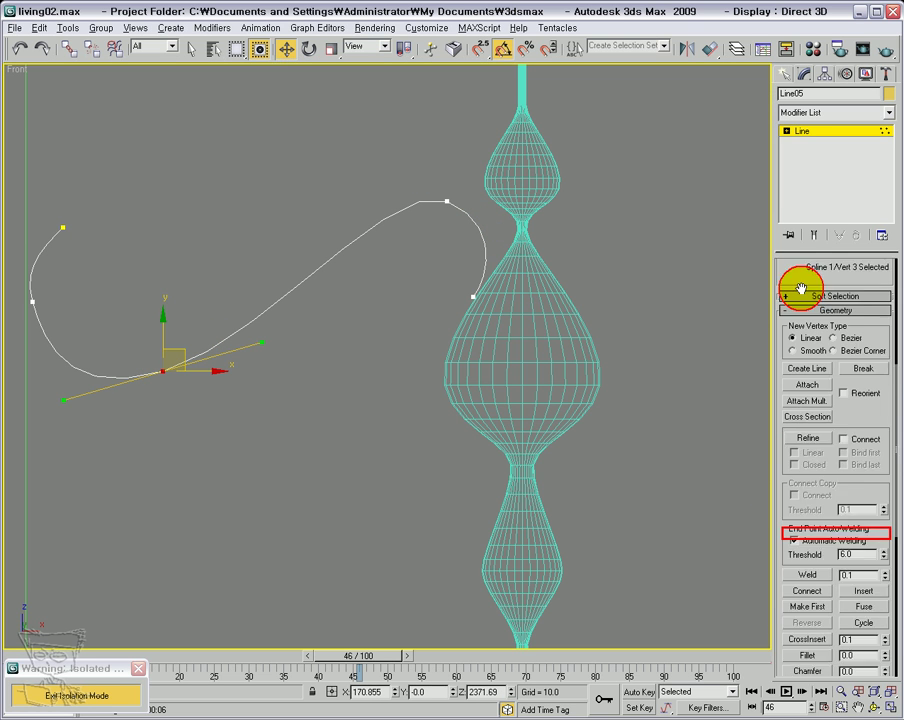
{"action": "left_click", "coordinate": [807, 393]}
{"action": "left_click", "coordinate": [337, 252]}
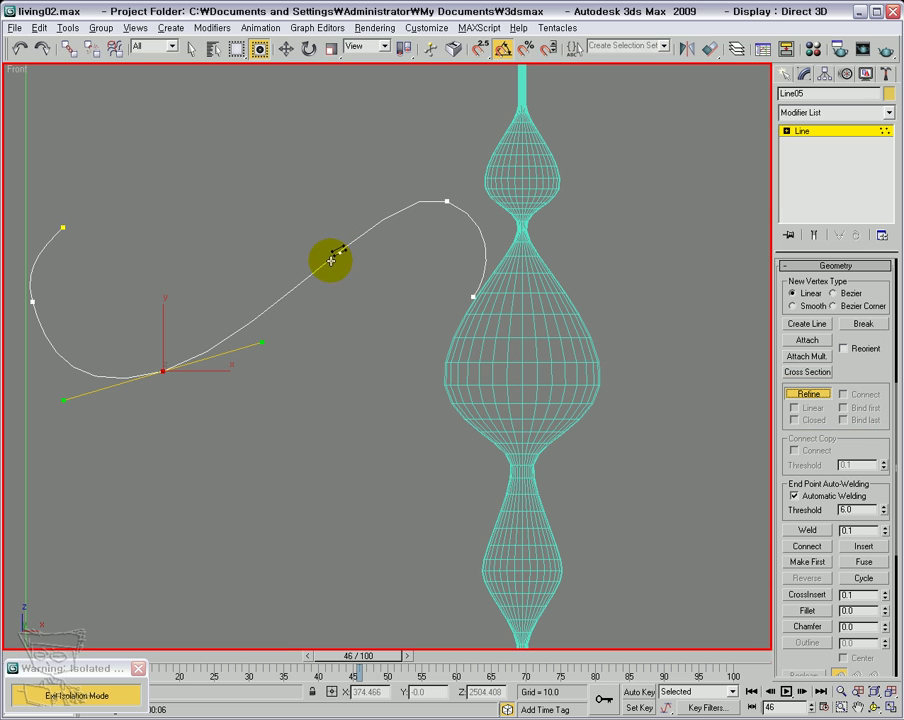
{"action": "right_click", "coordinate": [350, 320]}
{"action": "left_click_drag", "start_coordinate": [134, 205], "coordinate": [355, 424]}
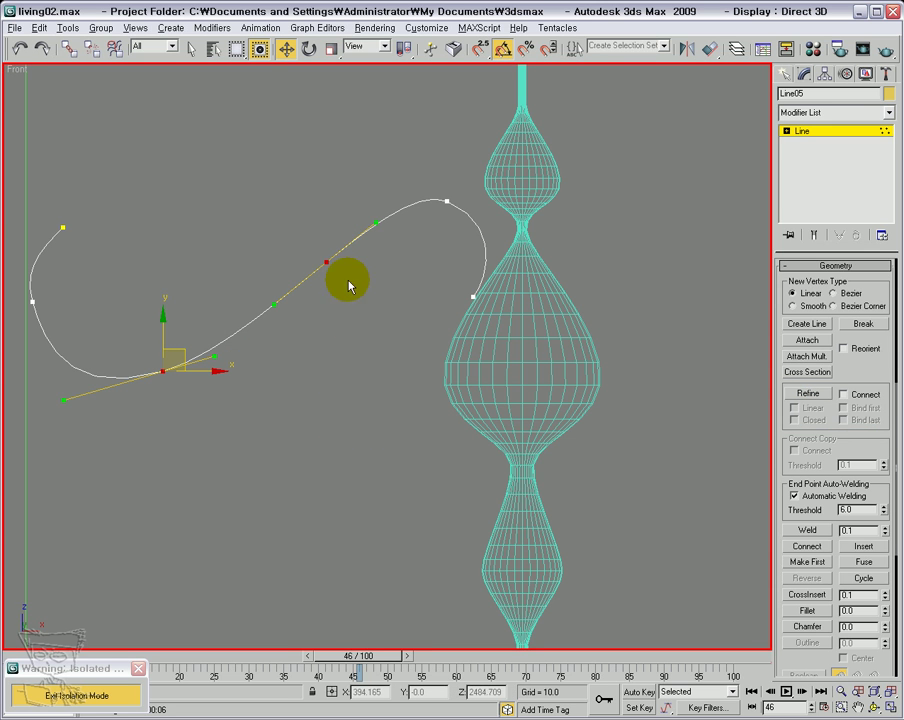
{"action": "right_click", "coordinate": [325, 262]}
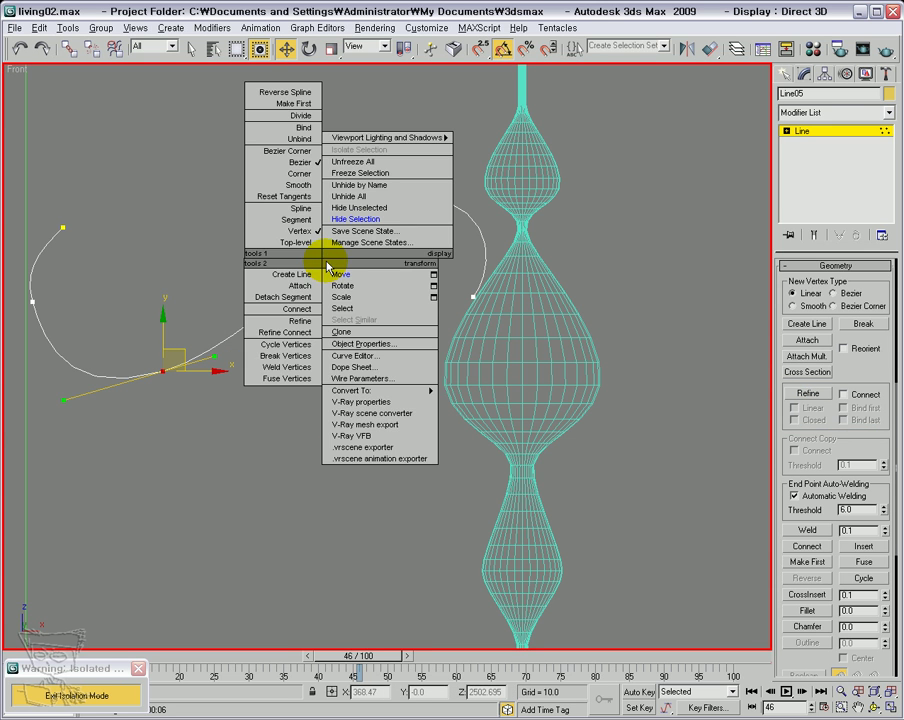
{"action": "left_click", "coordinate": [298, 185]}
{"action": "right_click", "coordinate": [322, 258]}
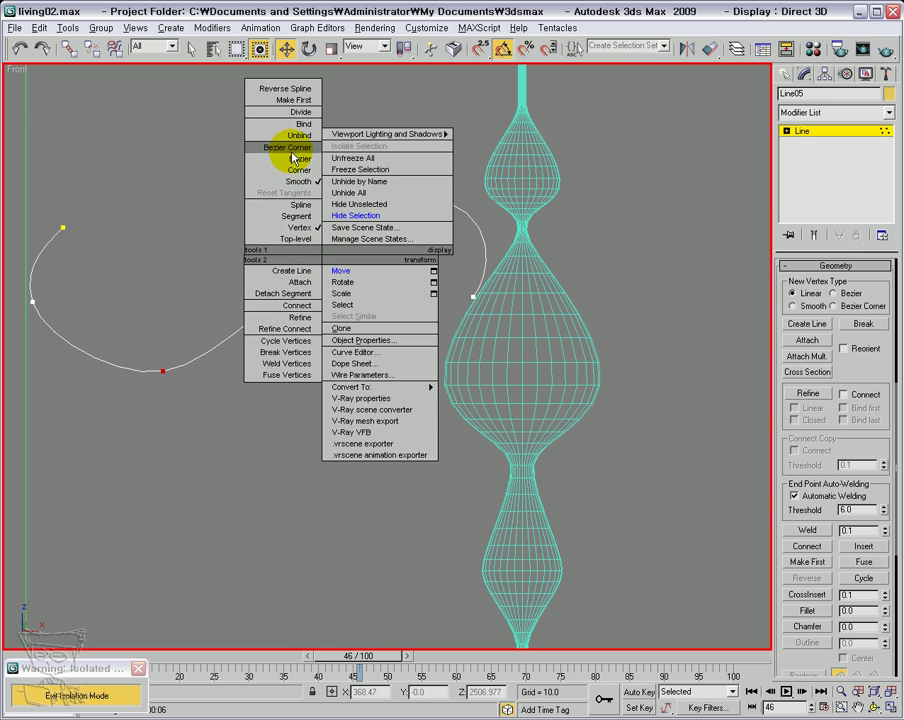
{"action": "left_click", "coordinate": [290, 158]}
Lower the trough vertex slightly outward and adjust the tangents there and at the arm's outermost vertex to round the outer loop.
{"action": "left_click", "coordinate": [274, 394]}
{"action": "left_click", "coordinate": [162, 373]}
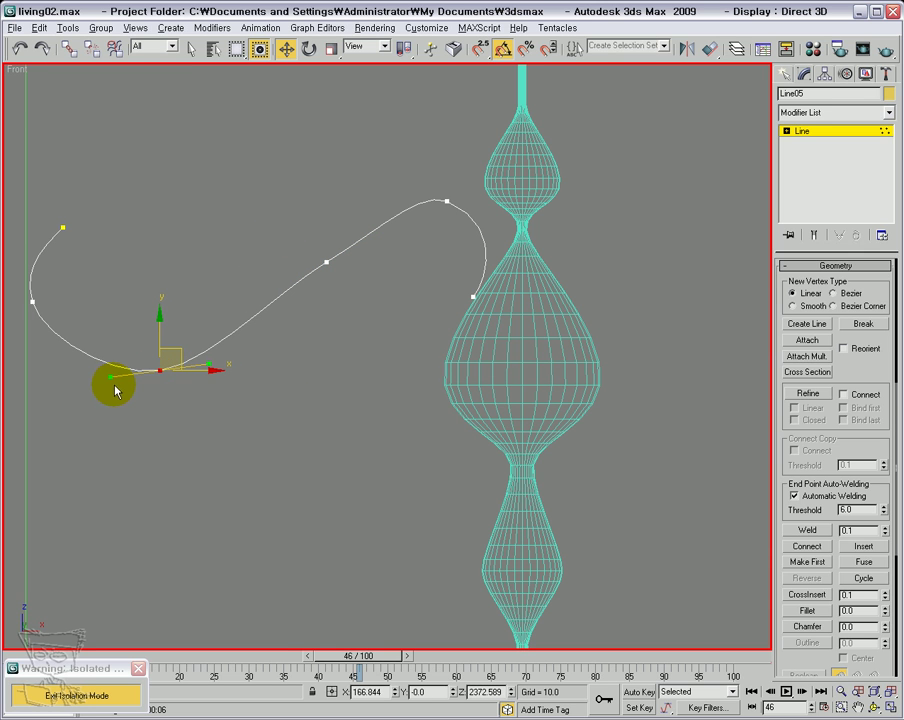
{"action": "left_click_drag", "start_coordinate": [110, 374], "coordinate": [101, 377]}
{"action": "left_click_drag", "start_coordinate": [181, 356], "coordinate": [169, 363]}
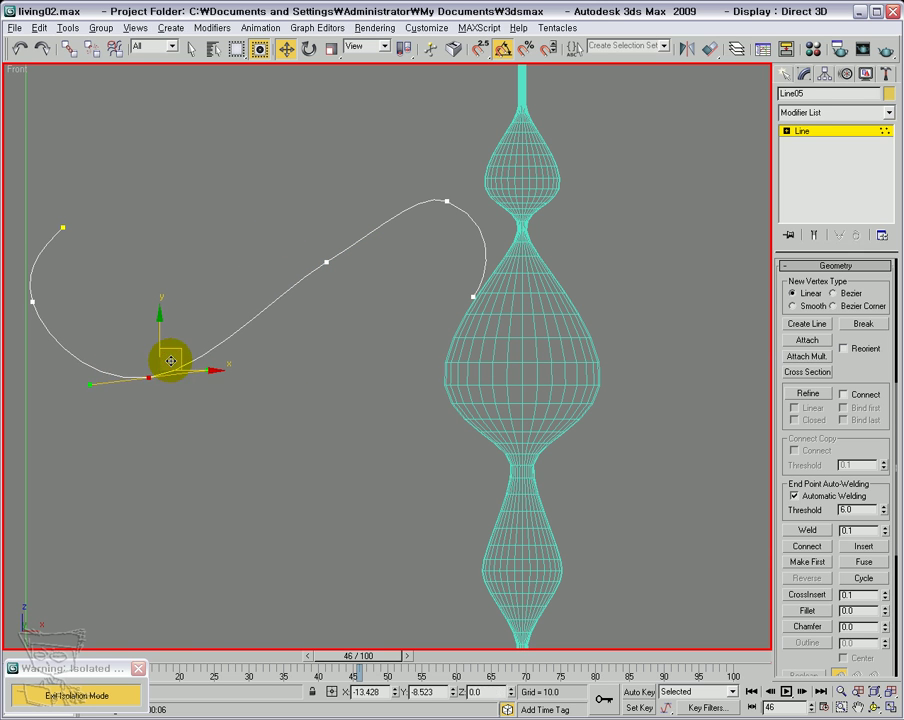
{"action": "left_click", "coordinate": [34, 304]}
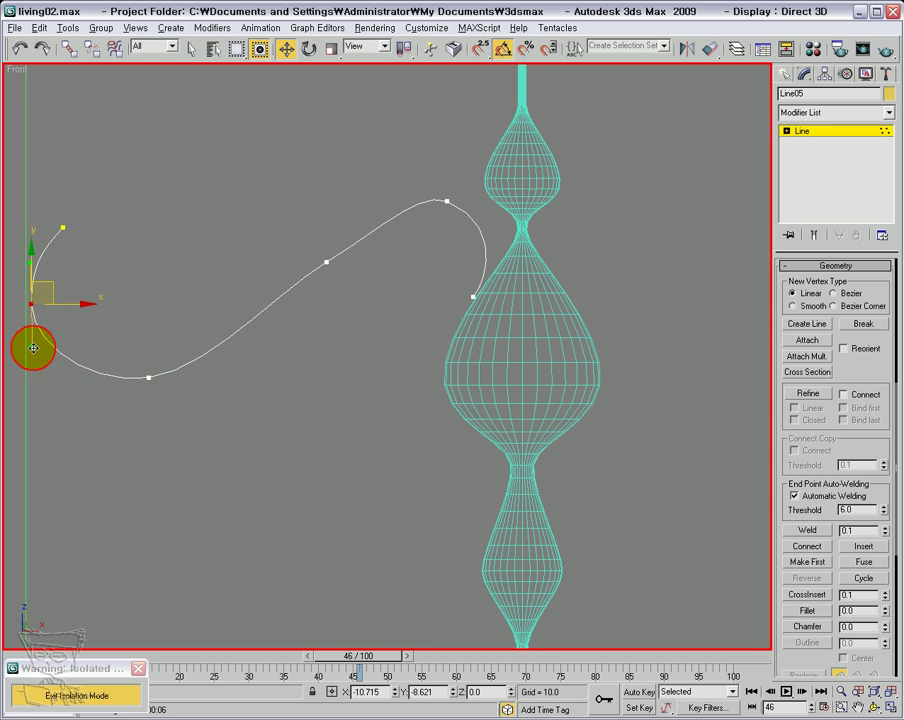
Move the arm's middle vertex up and outward, and adjust the middle and crest tangents for a smoother S-curve.
{"action": "left_click", "coordinate": [297, 285]}
{"action": "left_click_drag", "start_coordinate": [327, 262], "coordinate": [317, 262]}
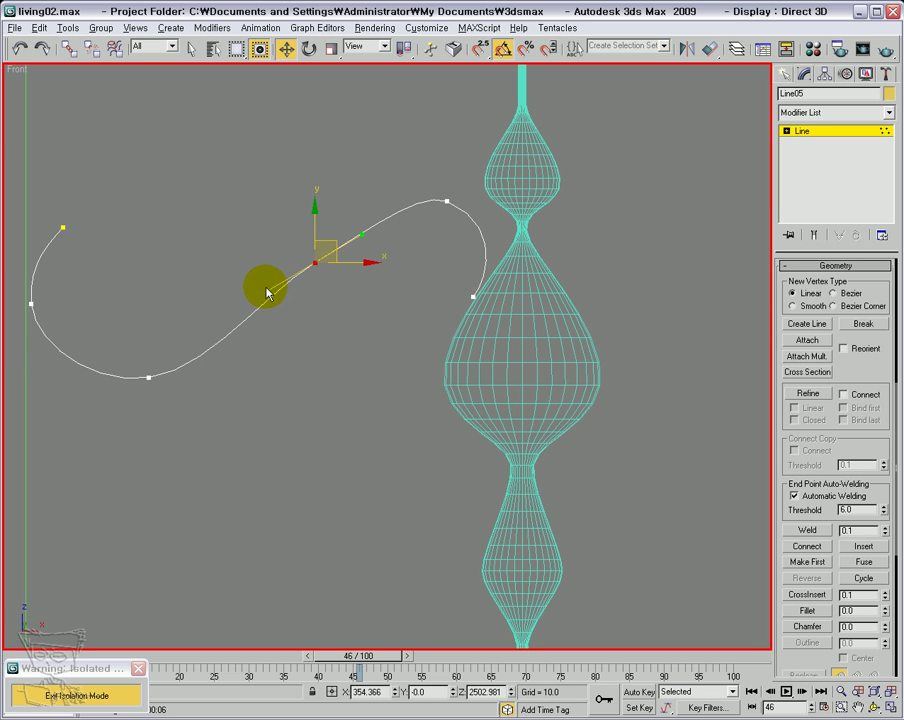
{"action": "left_click_drag", "start_coordinate": [266, 295], "coordinate": [269, 298]}
{"action": "left_click", "coordinate": [446, 202]}
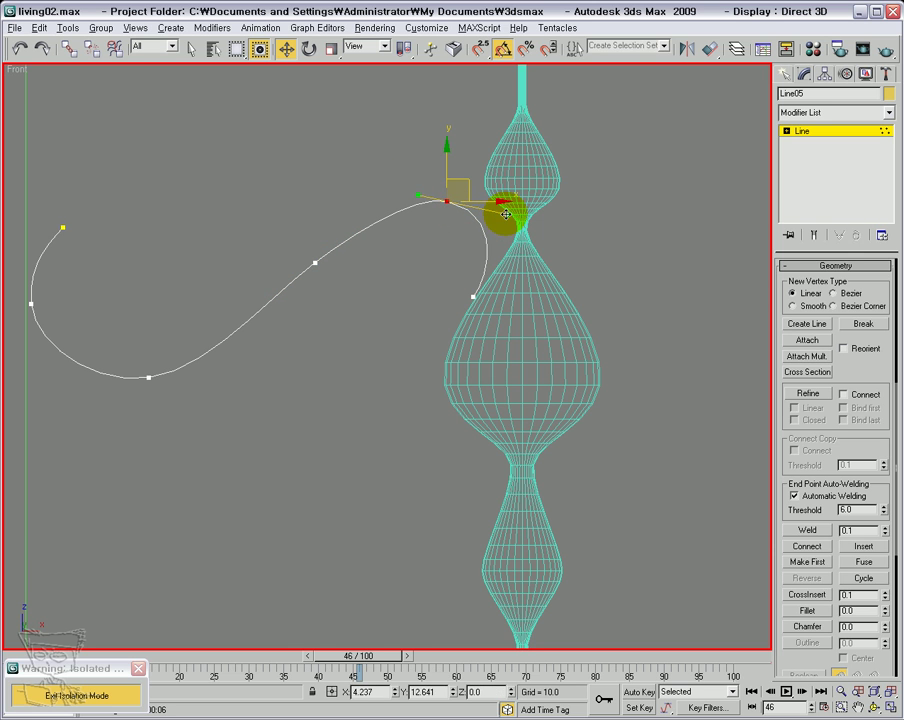
{"action": "left_click", "coordinate": [478, 312]}
{"action": "left_click", "coordinate": [314, 263]}
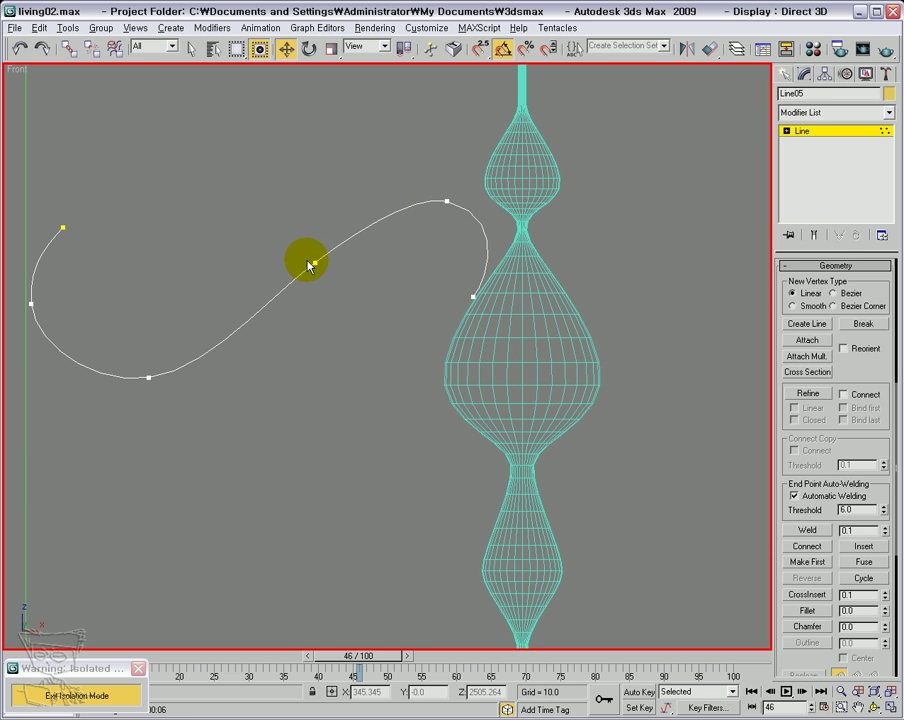
{"action": "left_click_drag", "start_coordinate": [316, 263], "coordinate": [313, 245]}
{"action": "left_click", "coordinate": [178, 391]}
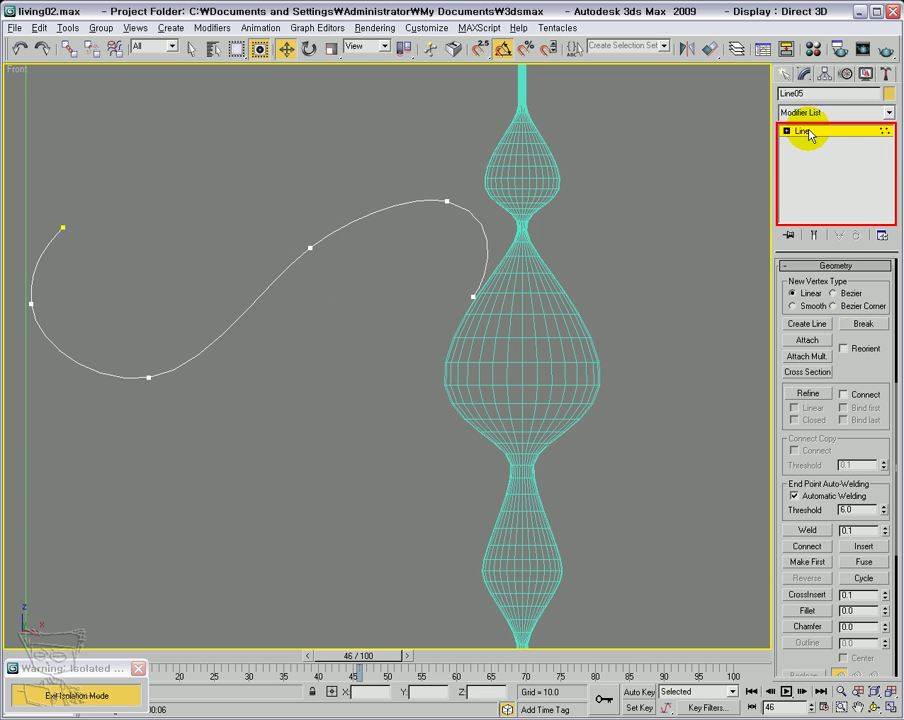
Leave vertex editing, display the arm spline's rendering thickness in the viewport, and set its radial sides to 8.
{"action": "scroll", "coordinate": [798, 348], "scroll_direction": "up", "scroll_amount": 5}
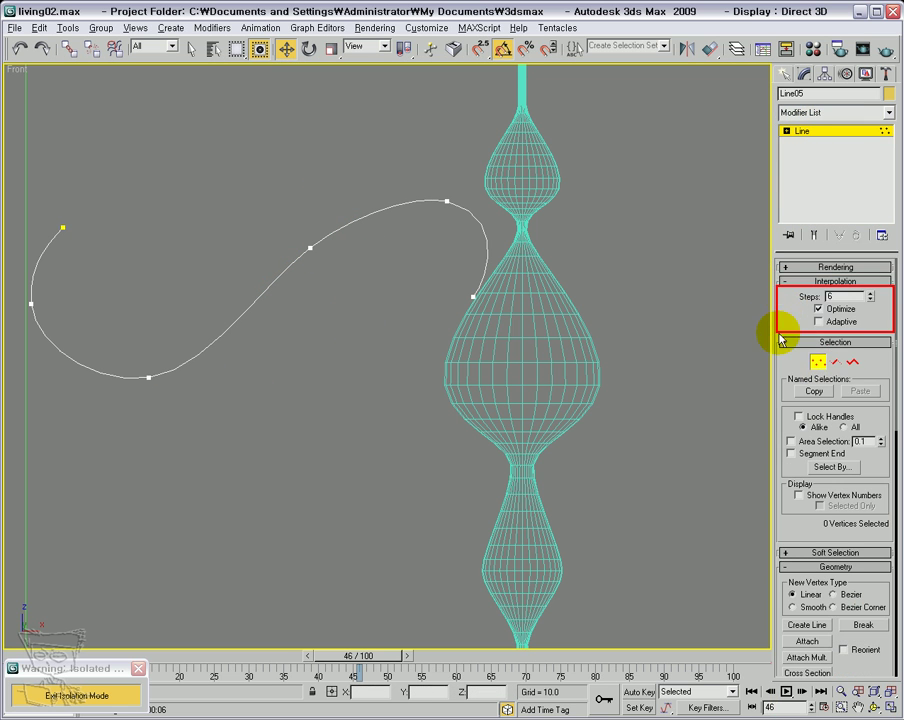
{"action": "left_click", "coordinate": [786, 267]}
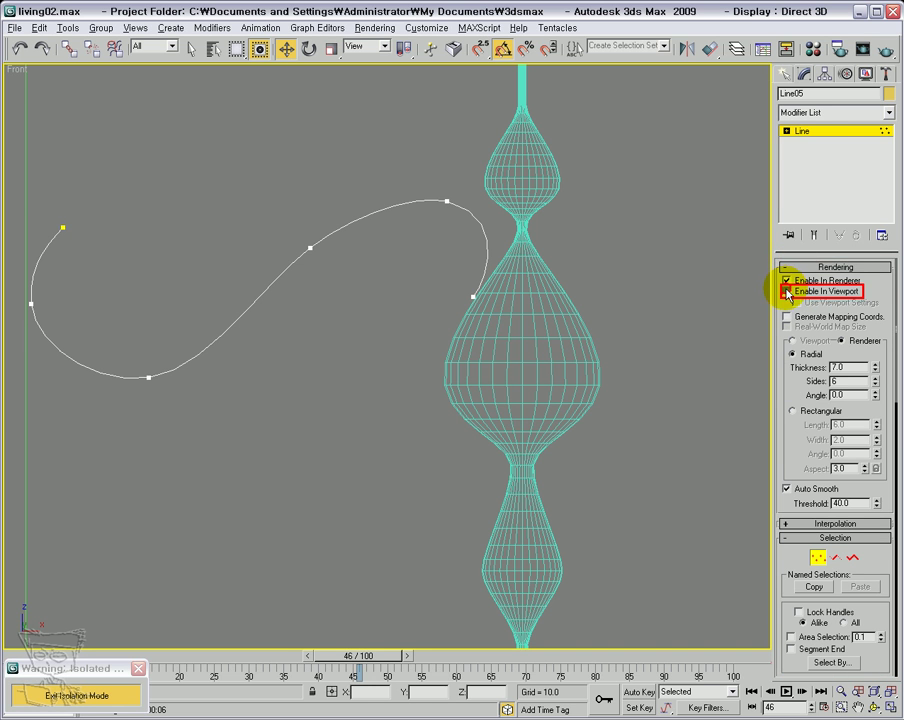
{"action": "left_click", "coordinate": [787, 291]}
{"action": "left_click", "coordinate": [819, 138]}
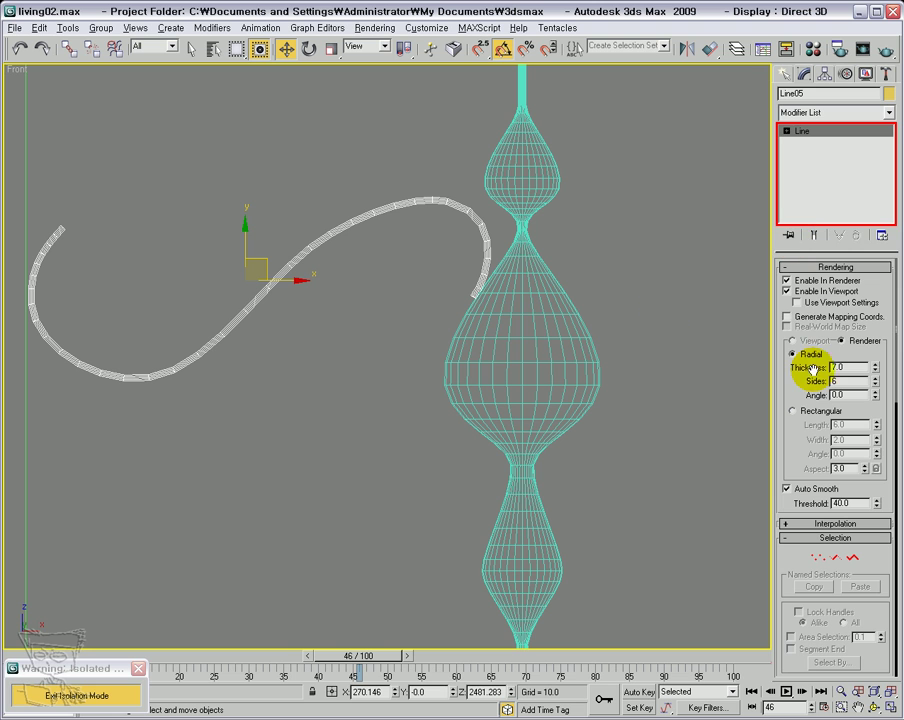
{"action": "left_click", "coordinate": [838, 523]}
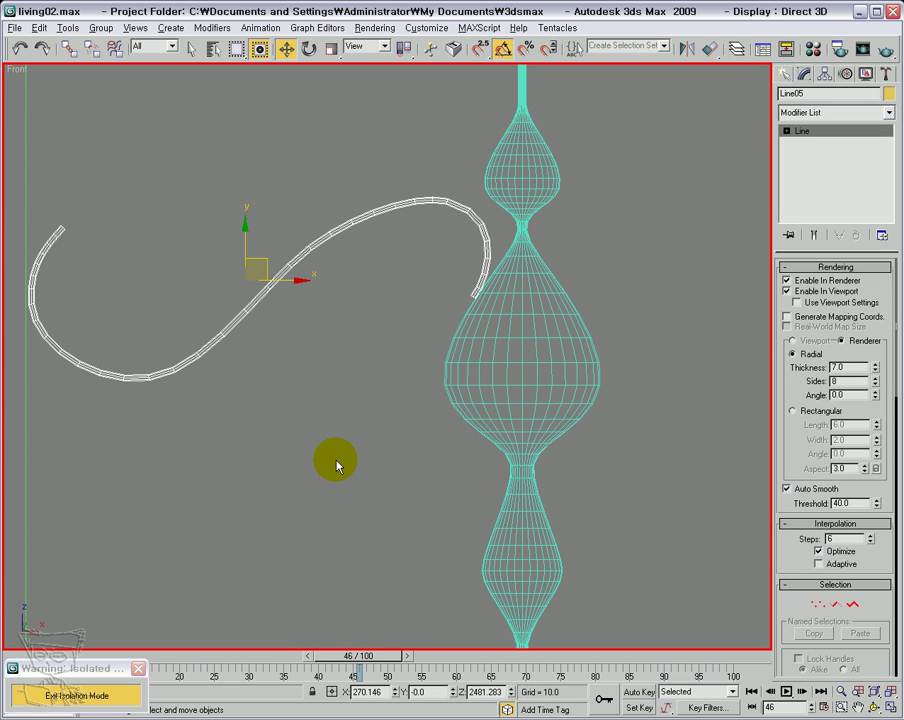
Move the arm spline's inner end vertex down and slightly outward so it meets the surface of the ornament's large bulge.
{"action": "key", "text": "alt+w"}
{"action": "key", "text": "z"}
{"action": "scroll", "coordinate": [515, 500], "scroll_direction": "down", "scroll_amount": 1}
{"action": "middle_click_drag", "start_coordinate": [517, 503], "coordinate": [604, 446], "text": "alt"}
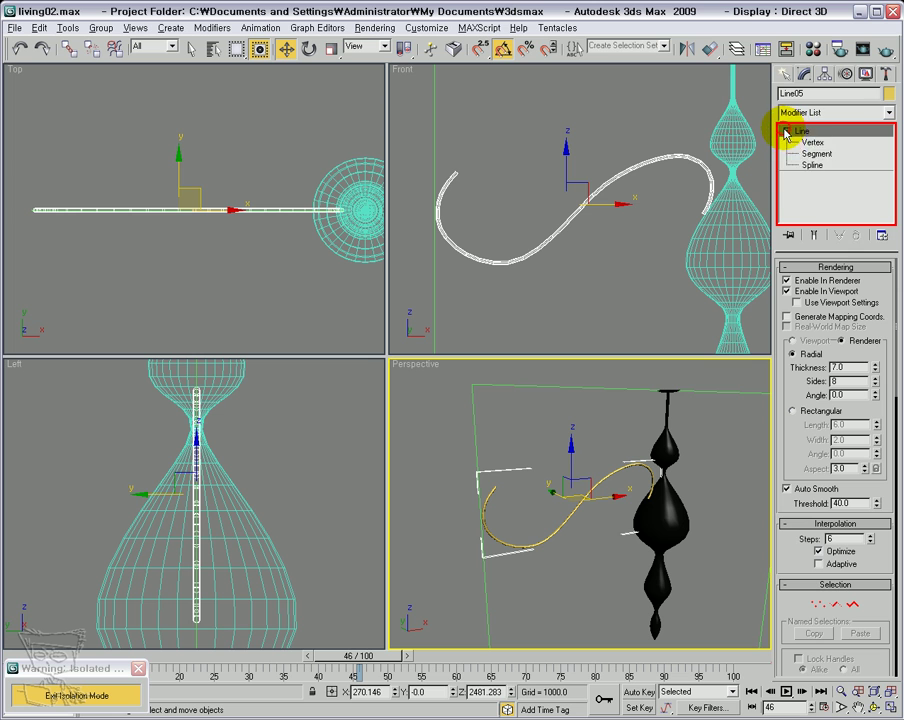
{"action": "left_click", "coordinate": [814, 143]}
{"action": "left_click_drag", "start_coordinate": [681, 201], "coordinate": [748, 255]}
{"action": "left_click_drag", "start_coordinate": [724, 203], "coordinate": [683, 244]}
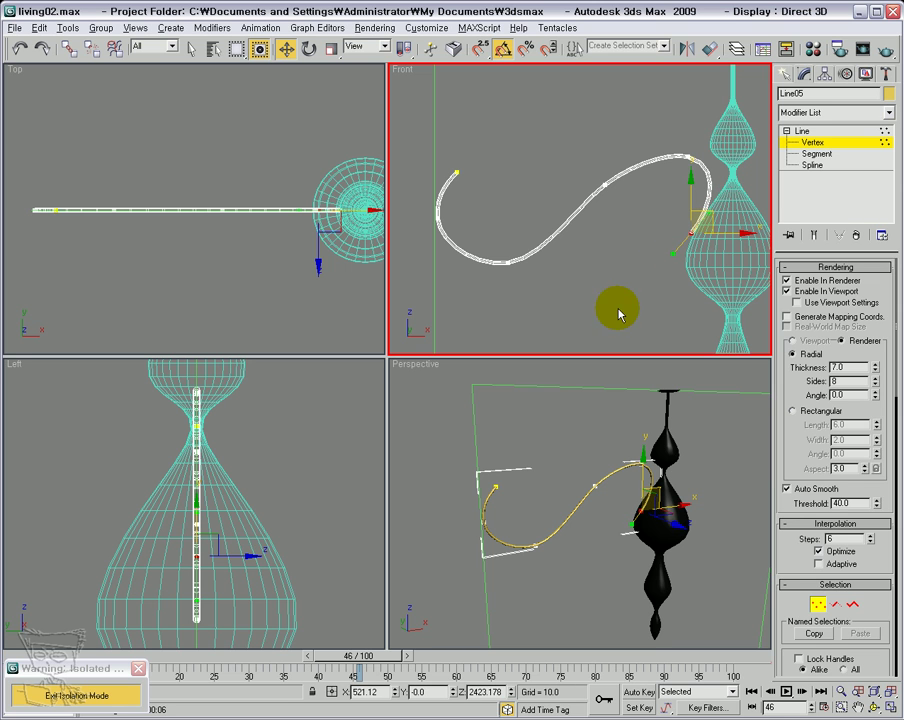
Smooth the arm's upper curve by shifting its middle and crest vertices, and move the outer end vertex outward so the tip stands nearly upright.
{"action": "mouse_move", "coordinate": [597, 194]}
{"action": "left_mouse_down"}
{"action": "mouse_move", "coordinate": [626, 210]}
{"action": "mouse_move", "coordinate": [635, 162]}
{"action": "mouse_move", "coordinate": [613, 197]}
{"action": "left_mouse_up"}
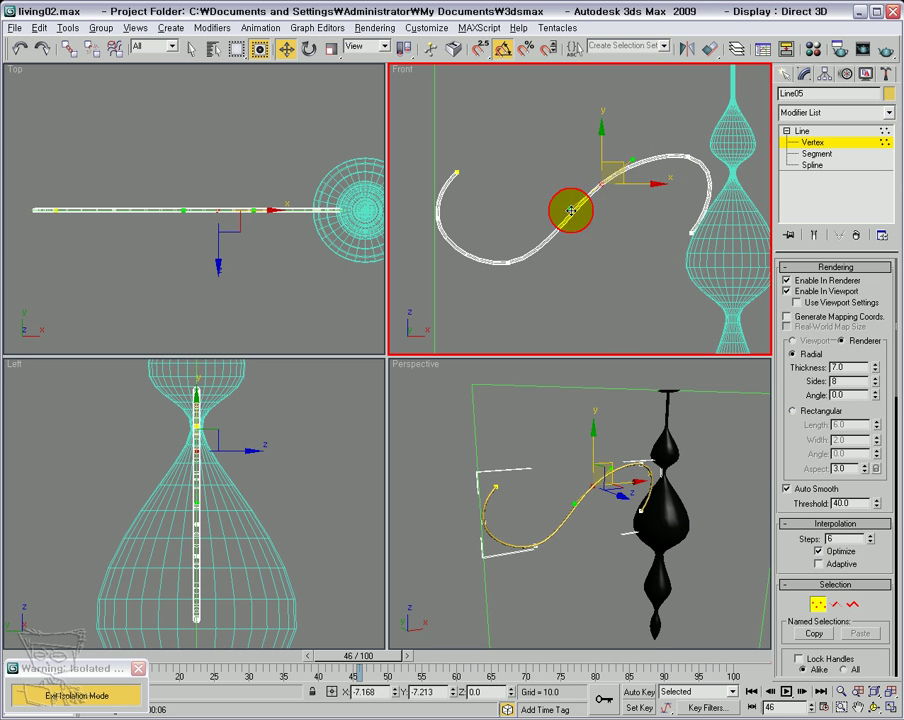
{"action": "left_click", "coordinate": [663, 203]}
{"action": "left_click_drag", "start_coordinate": [662, 138], "coordinate": [717, 180]}
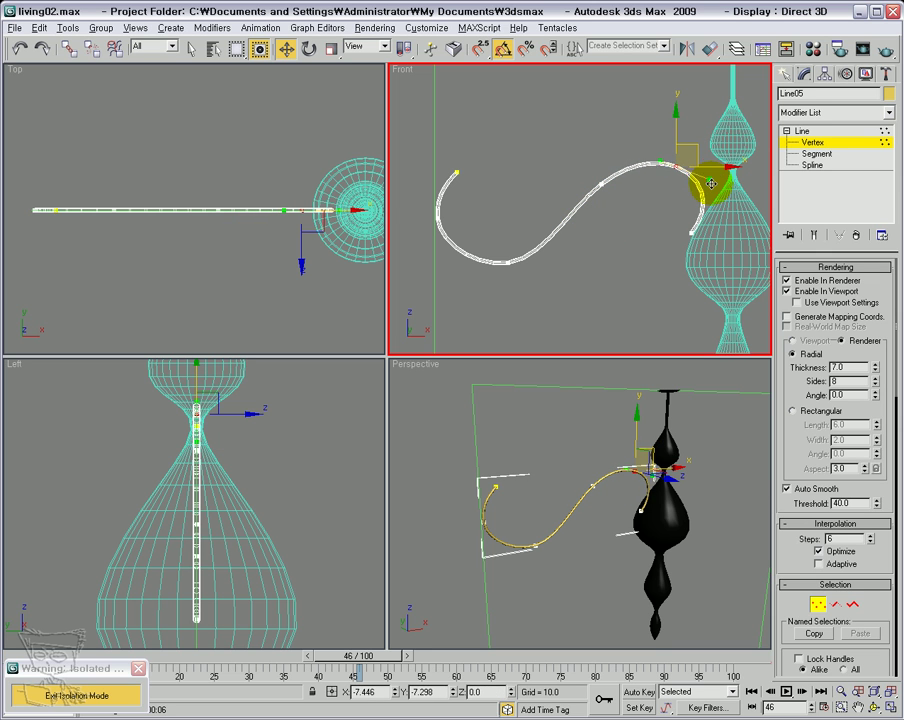
{"action": "left_click", "coordinate": [645, 248]}
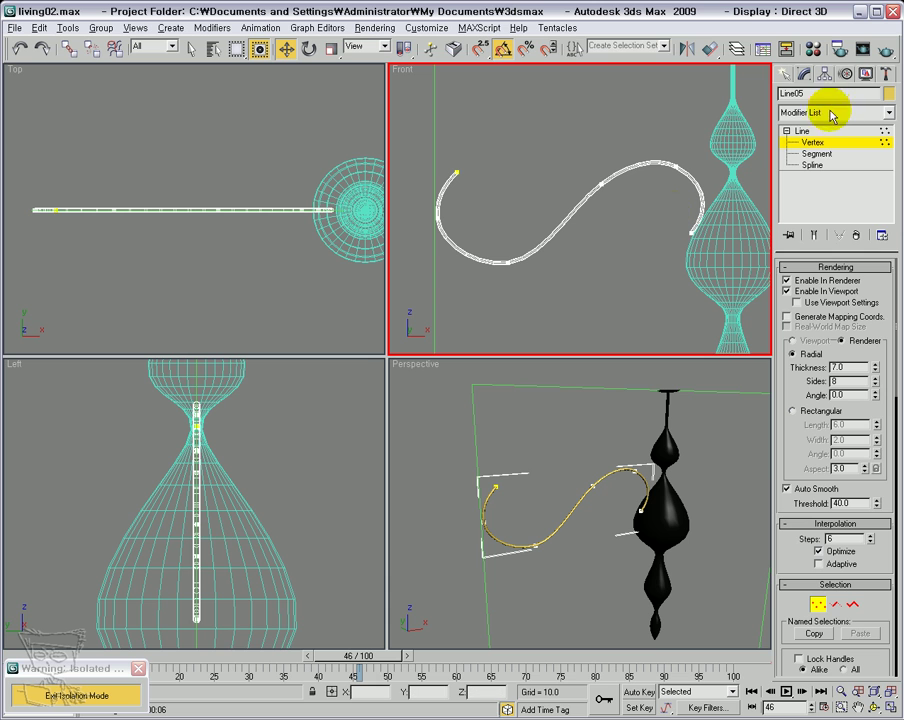
{"action": "left_click", "coordinate": [456, 173]}
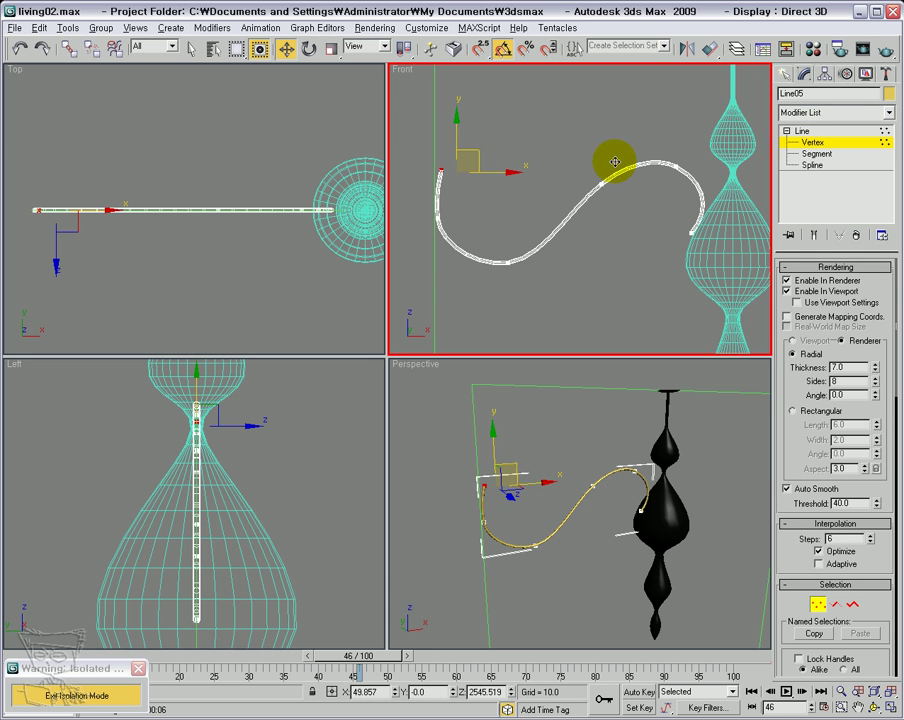
{"action": "left_click", "coordinate": [790, 131]}
Assign the san_metal material to the arm spline.
{"action": "left_click", "coordinate": [812, 48]}
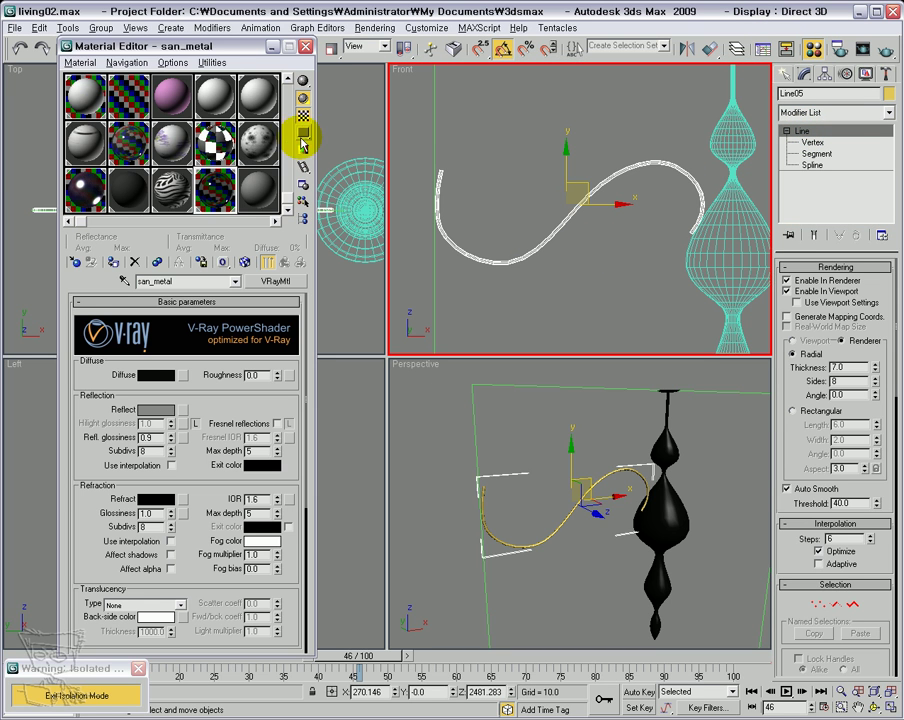
{"action": "left_click", "coordinate": [122, 263]}
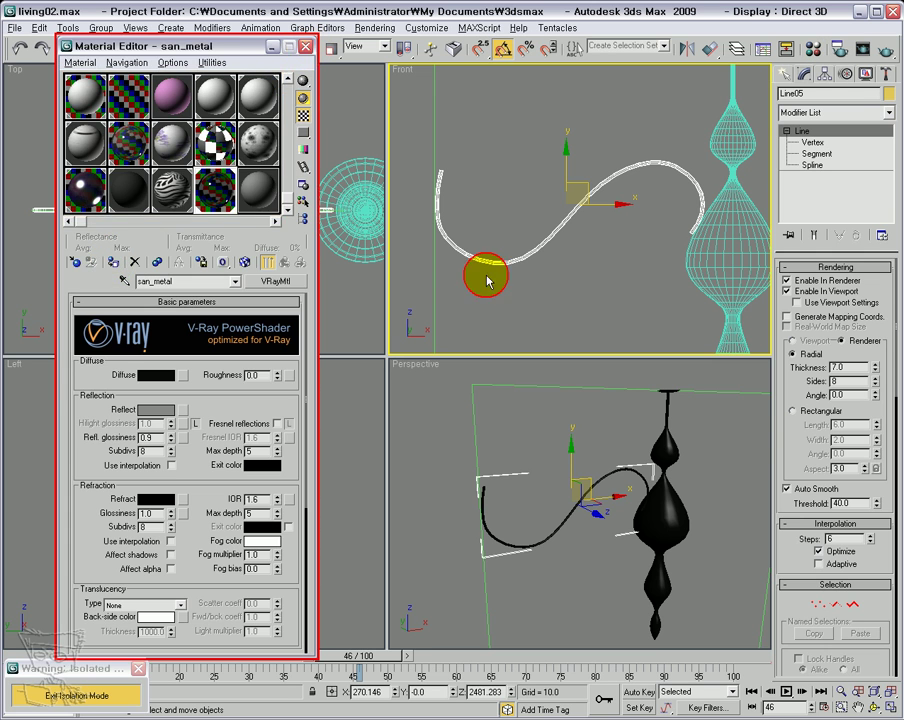
{"action": "key", "text": "m"}
Create a sphere near the arm's outer end in the Top view with radius 15 and 4 segments.
{"action": "left_click", "coordinate": [784, 74]}
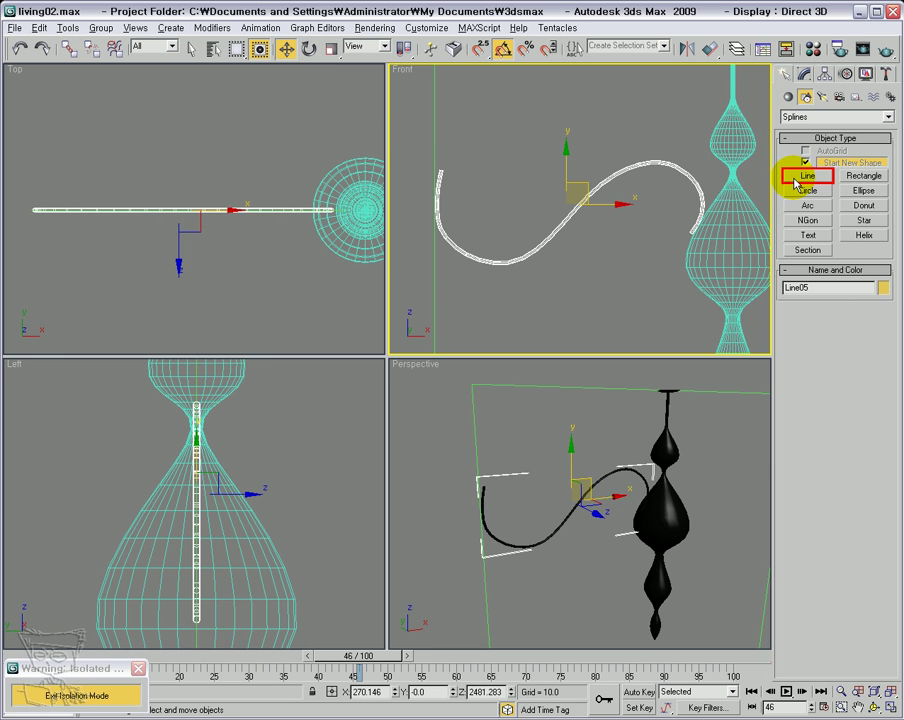
{"action": "left_click", "coordinate": [789, 98]}
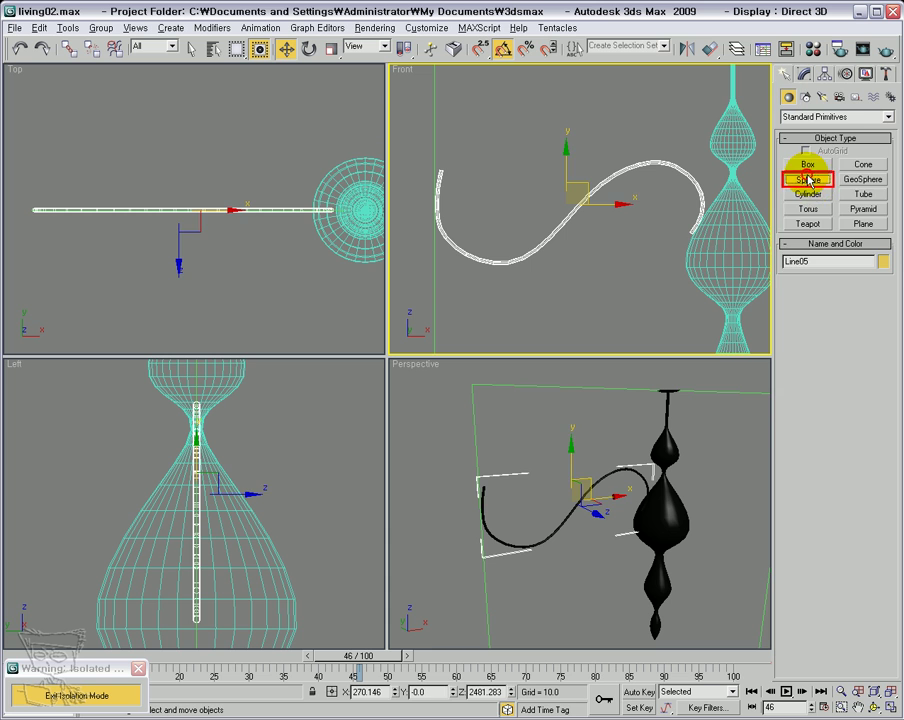
{"action": "left_click", "coordinate": [808, 180]}
{"action": "mouse_move", "coordinate": [30, 238]}
{"action": "left_mouse_down"}
{"action": "mouse_move", "coordinate": [55, 260]}
{"action": "mouse_move", "coordinate": [37, 258]}
{"action": "left_mouse_up"}
{"action": "double_click", "coordinate": [843, 356]}
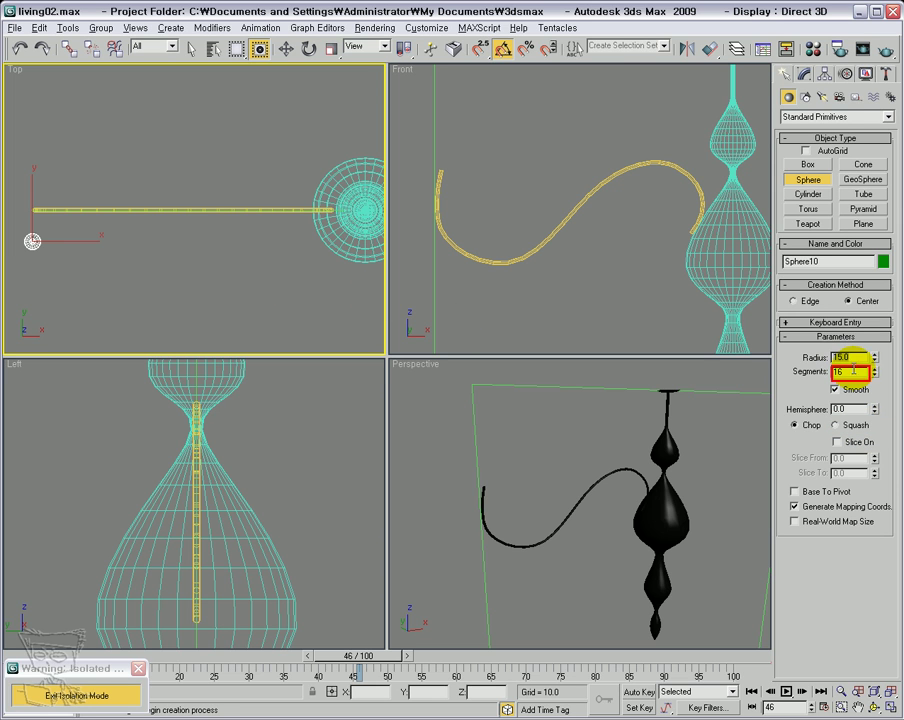
{"action": "left_click_drag", "start_coordinate": [854, 371], "coordinate": [780, 382]}
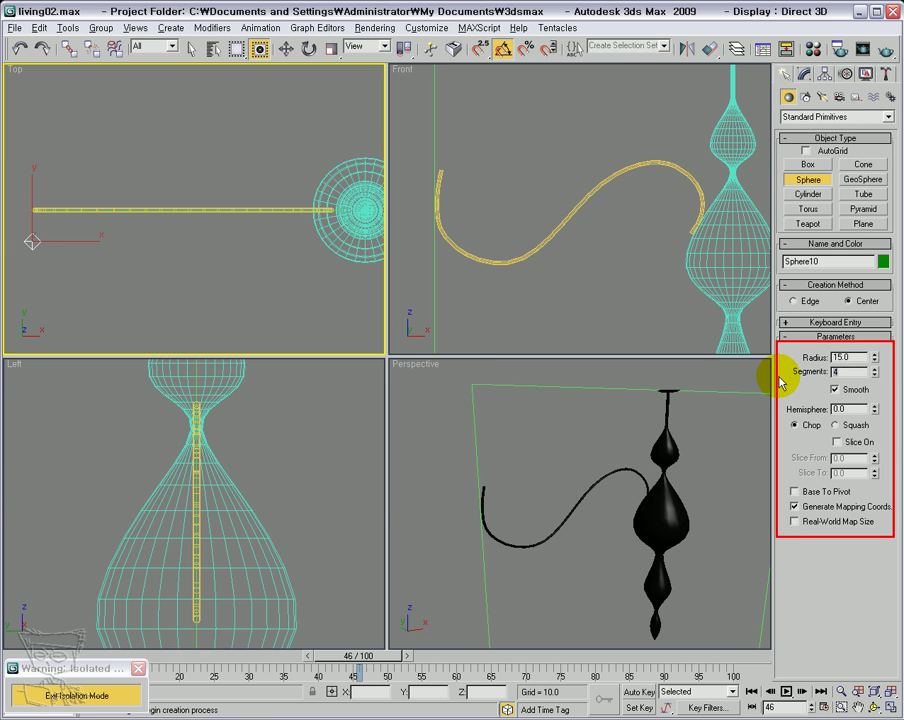
Raise the sphere in the Front view to the height of the arm's outer tip, at about Z 2554.
{"action": "right_click", "coordinate": [492, 264]}
{"action": "key", "text": "z"}
{"action": "middle_click_drag", "start_coordinate": [506, 221], "coordinate": [511, 208]}
{"action": "scroll", "coordinate": [510, 210], "scroll_direction": "down", "scroll_amount": 6}
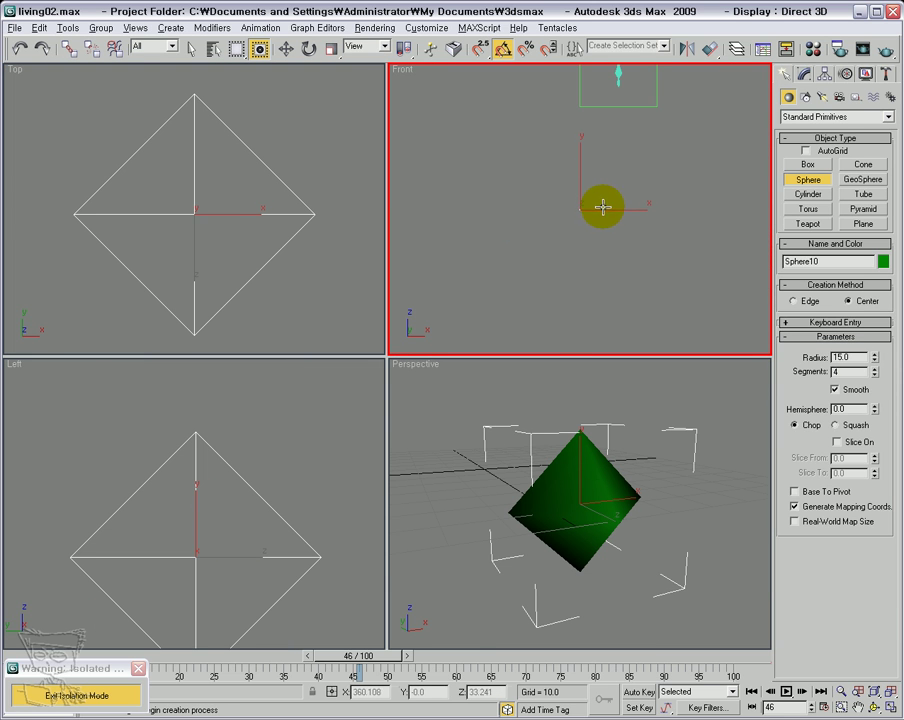
{"action": "key", "text": "w"}
{"action": "middle_click_drag", "start_coordinate": [580, 100], "coordinate": [629, 296]}
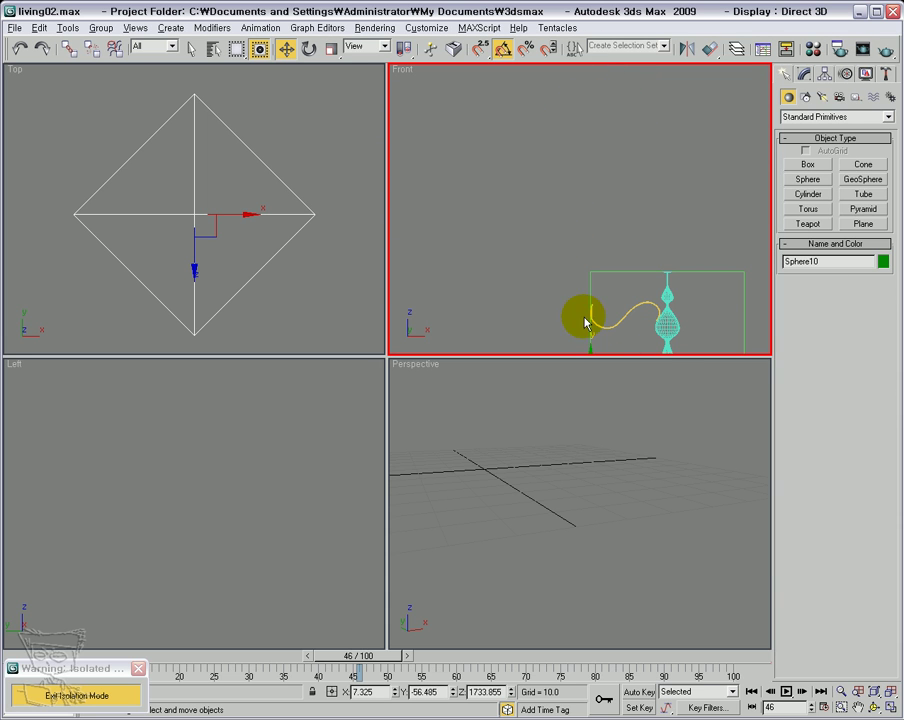
{"action": "middle_click_drag", "start_coordinate": [576, 306], "coordinate": [584, 285]}
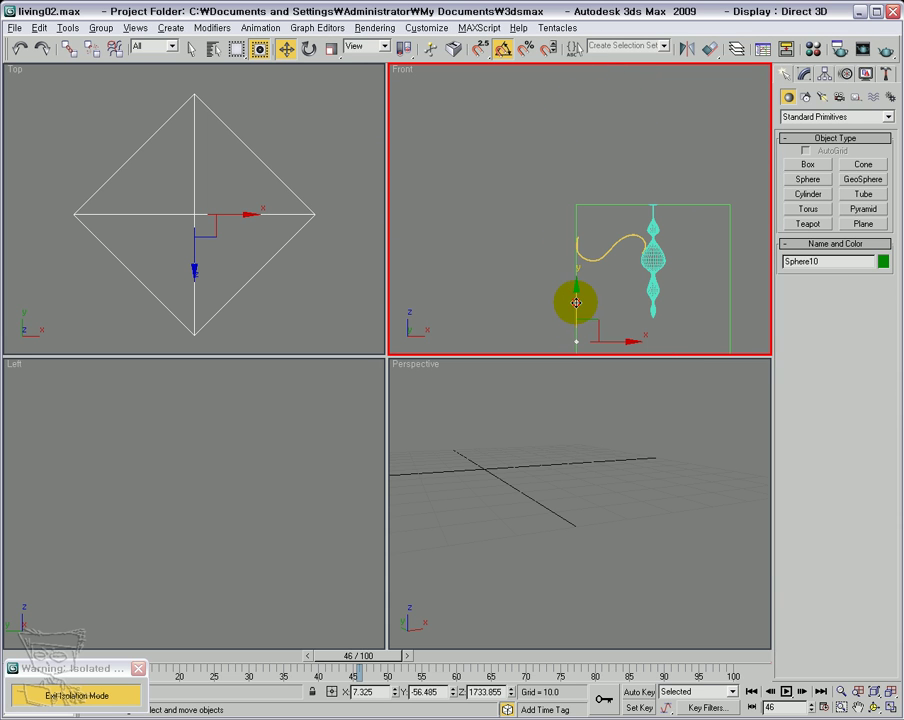
{"action": "left_click_drag", "start_coordinate": [576, 302], "coordinate": [576, 216]}
{"action": "key", "text": "z"}
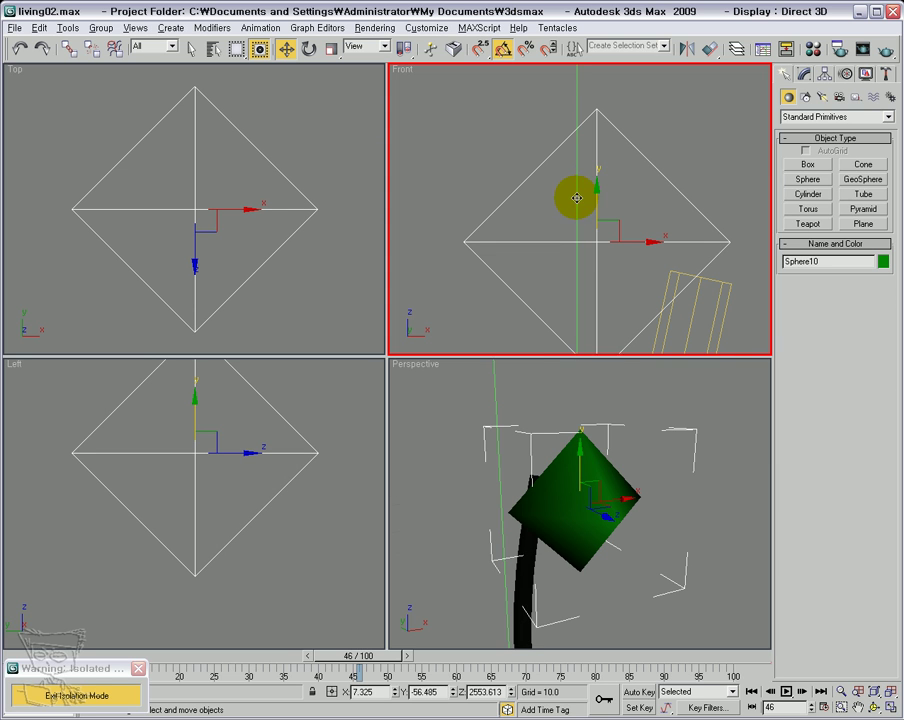
Set the sphere's segments to 8.
{"action": "left_click", "coordinate": [806, 77]}
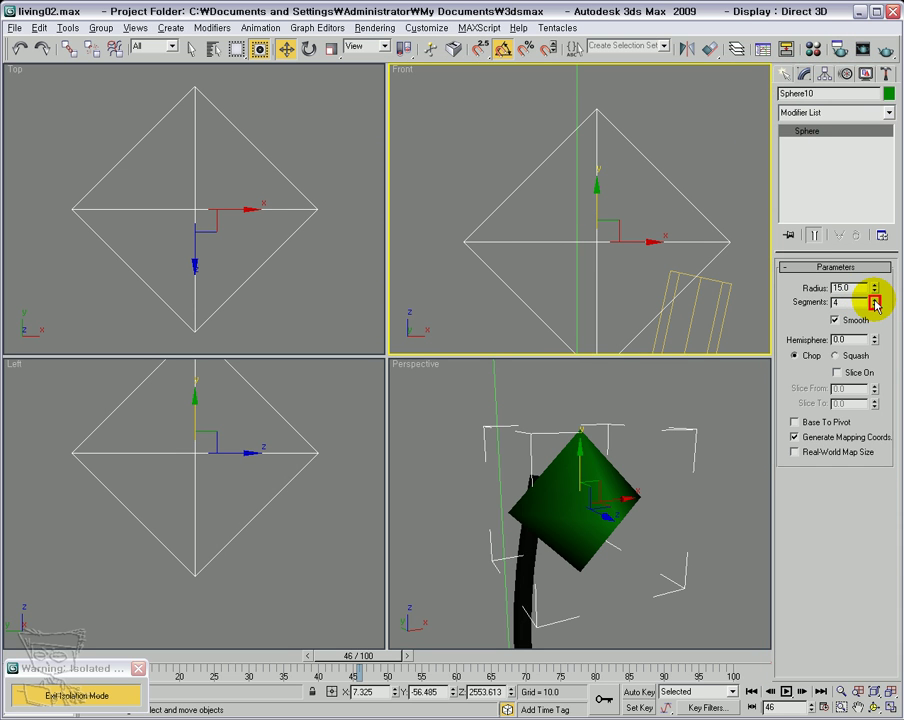
{"action": "left_click", "coordinate": [875, 302]}
{"action": "left_click", "coordinate": [875, 302]}
{"action": "left_click", "coordinate": [875, 302]}
{"action": "left_click", "coordinate": [875, 302]}
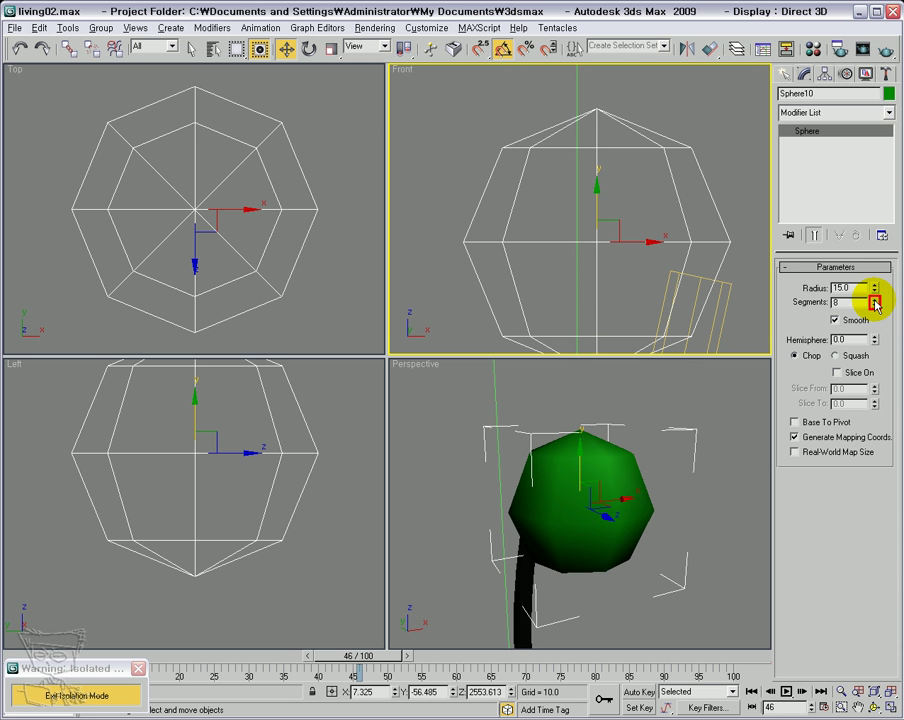
Set the sphere's absolute world Y position to 0 so it lines up with the arm.
{"action": "middle_click_drag", "start_coordinate": [277, 202], "coordinate": [238, 188]}
{"action": "scroll", "coordinate": [228, 181], "scroll_direction": "down", "scroll_amount": 6}
{"action": "scroll", "coordinate": [218, 183], "scroll_direction": "down", "scroll_amount": 3}
{"action": "right_click", "coordinate": [286, 48]}
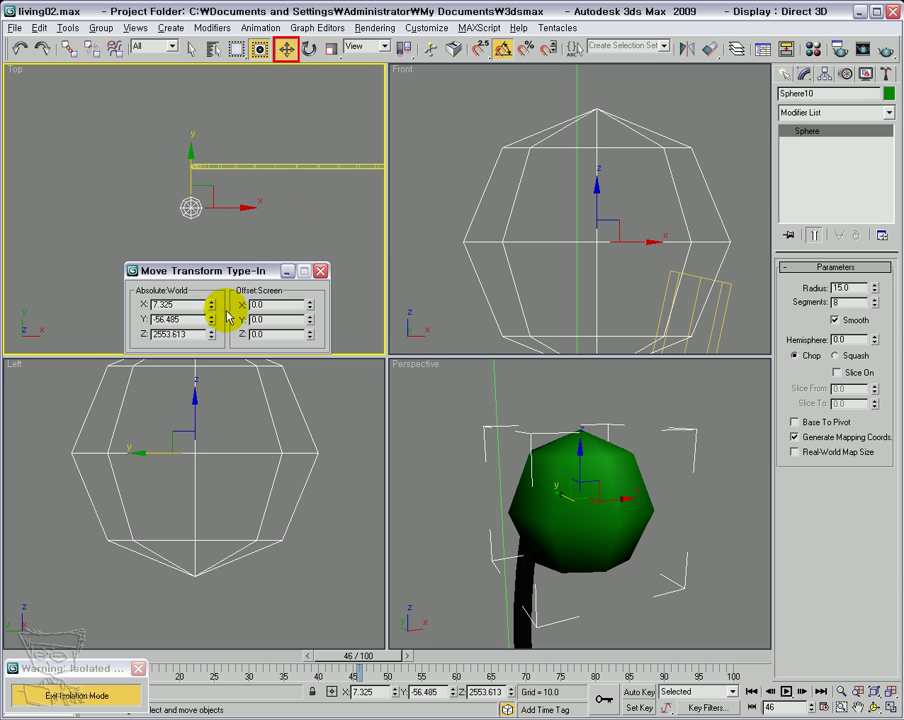
{"action": "right_click", "coordinate": [211, 320]}
{"action": "left_click", "coordinate": [319, 273]}
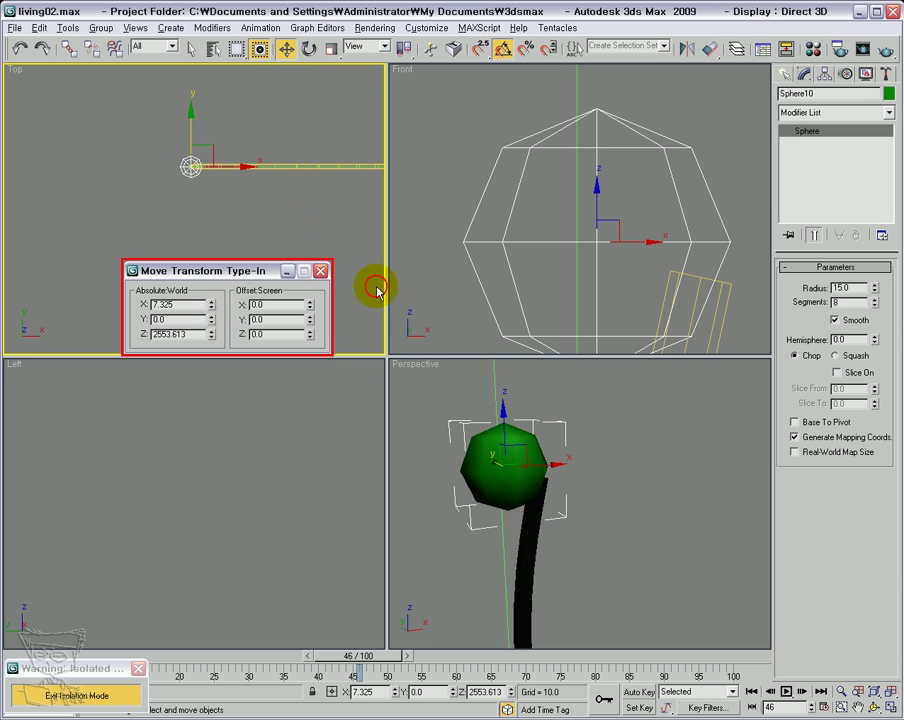
Move the sphere in the Front view onto the arm's outer tip, at about X 21, Z 2562.
{"action": "right_click", "coordinate": [575, 186]}
{"action": "scroll", "coordinate": [573, 186], "scroll_direction": "down", "scroll_amount": 5}
{"action": "left_click_drag", "start_coordinate": [603, 199], "coordinate": [645, 173]}
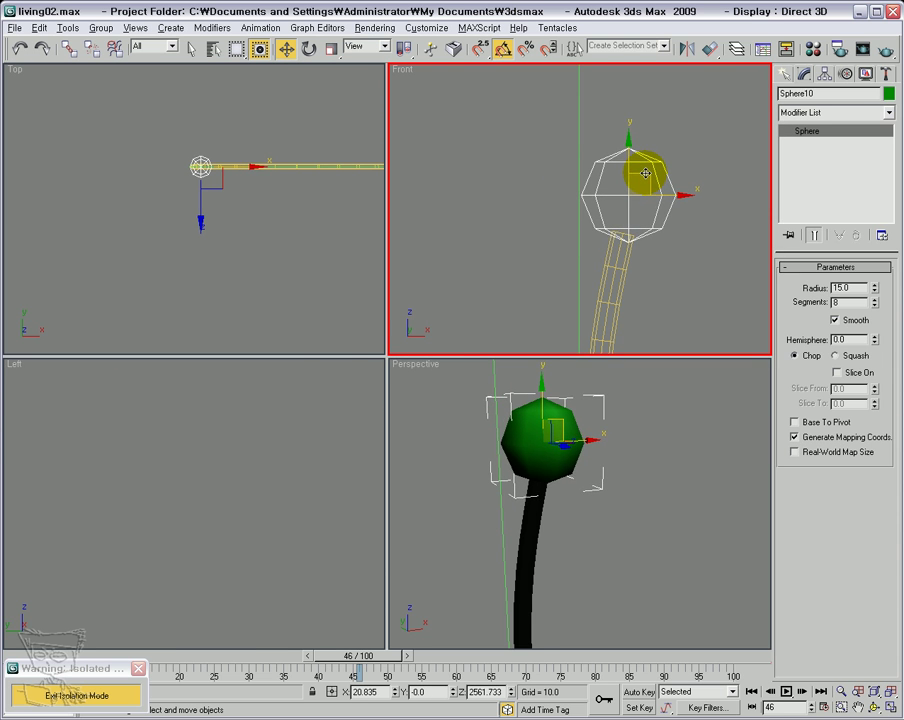
{"action": "key", "text": "z"}
{"action": "scroll", "coordinate": [595, 481], "scroll_direction": "down", "scroll_amount": 2}
{"action": "middle_click_drag", "start_coordinate": [475, 492], "coordinate": [619, 373], "text": "alt"}
Turn the unused 23 - Default material into a VRayLightMtl named san_light and assign it to the sphere.
{"action": "left_click", "coordinate": [812, 47]}
{"action": "left_click", "coordinate": [257, 187]}
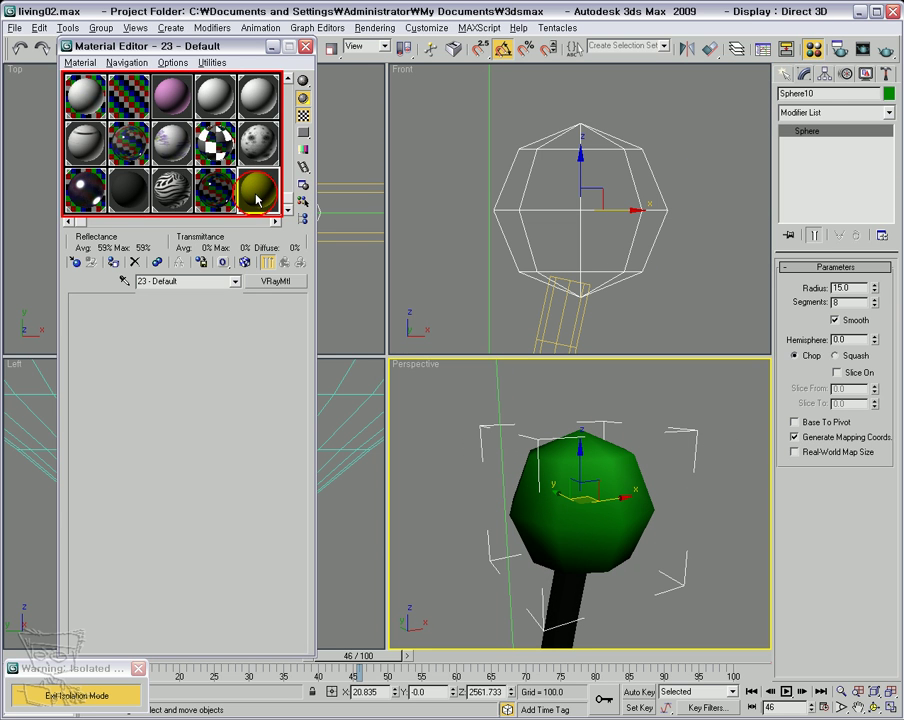
{"action": "left_click", "coordinate": [287, 285]}
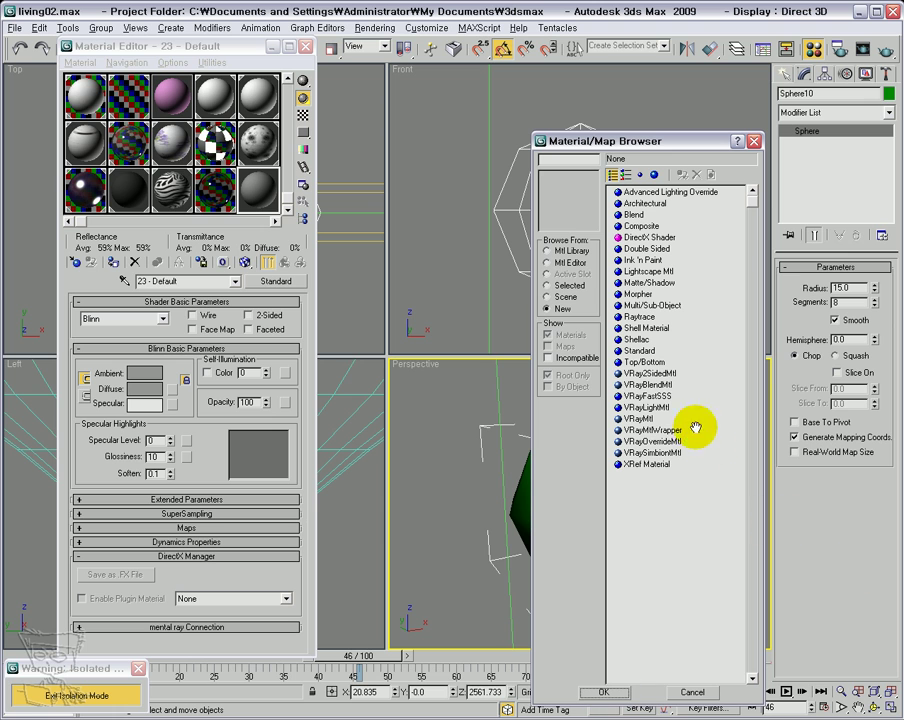
{"action": "left_click", "coordinate": [640, 407]}
{"action": "left_click", "coordinate": [603, 692]}
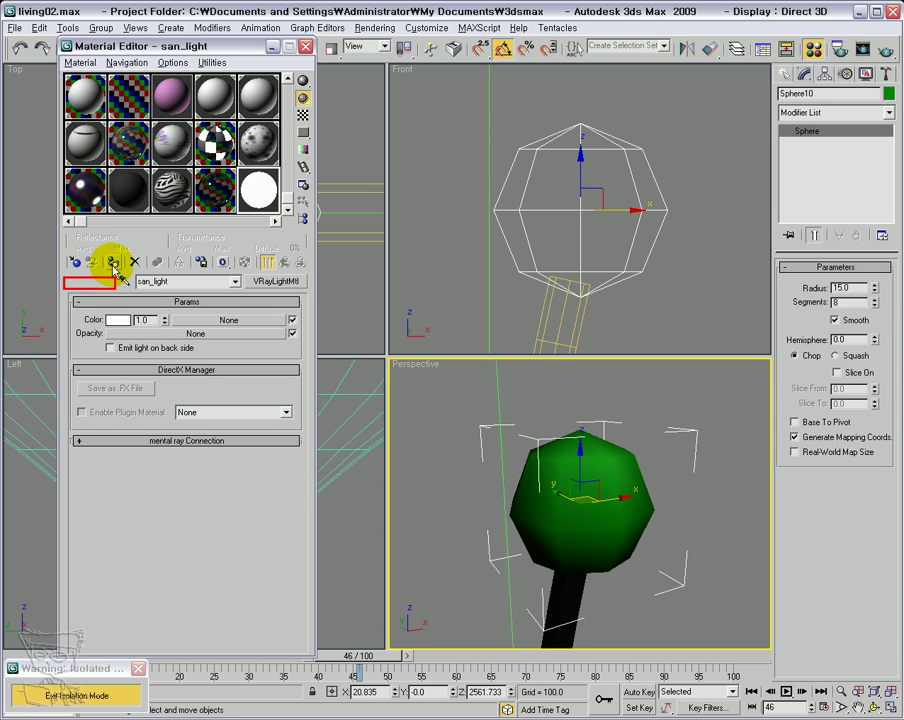
{"action": "left_click", "coordinate": [115, 264]}
Set the san_light multiplier to 0.5 and its color to a pale yellow.
{"action": "left_click_drag", "start_coordinate": [140, 319], "coordinate": [48, 314]}
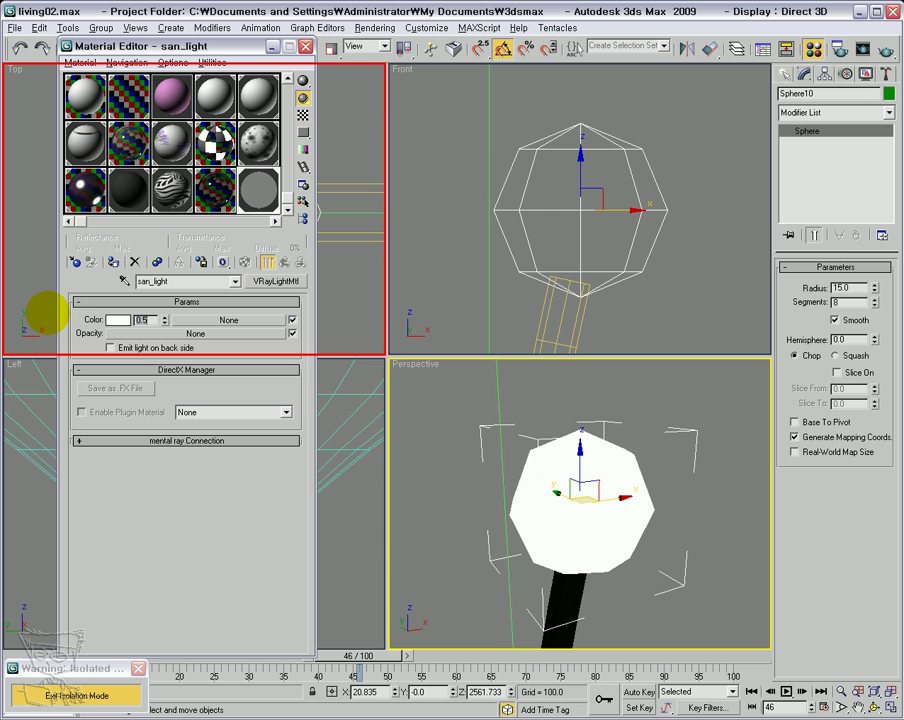
{"action": "left_click", "coordinate": [303, 115]}
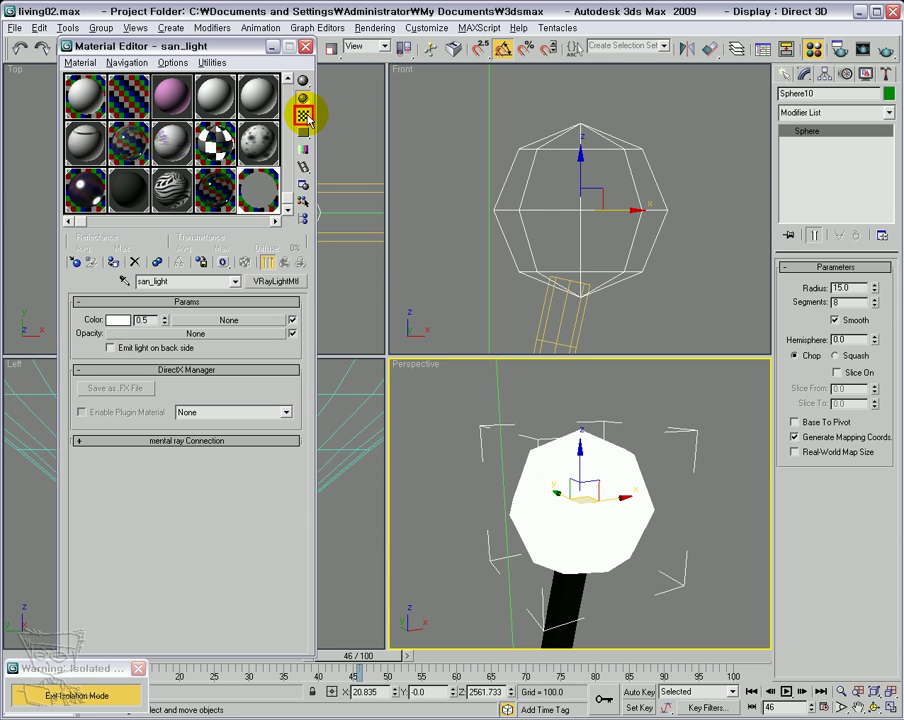
{"action": "left_click", "coordinate": [115, 321]}
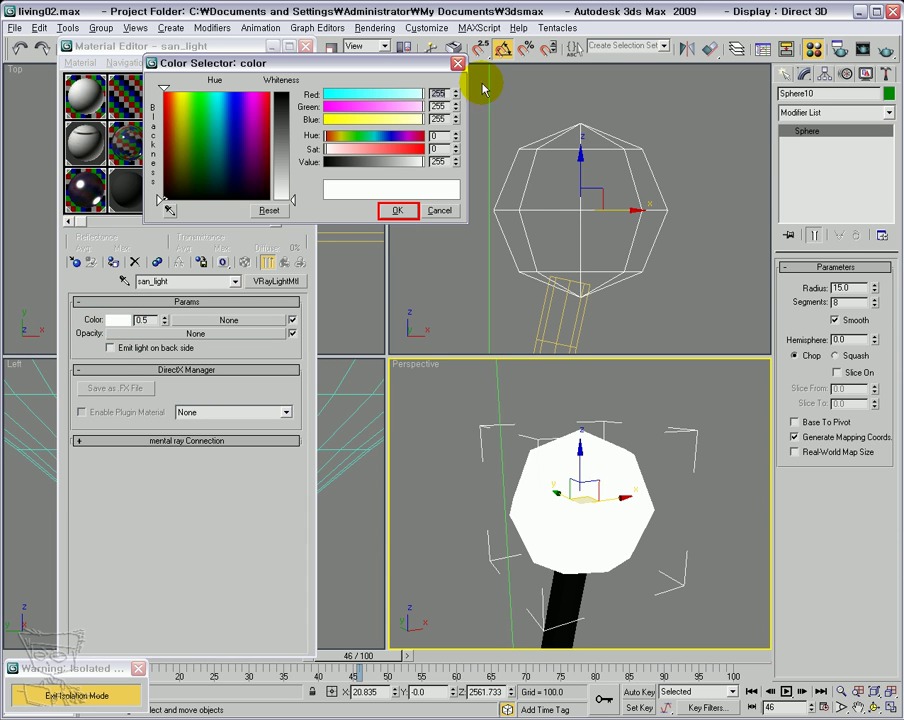
{"action": "left_click", "coordinate": [184, 99]}
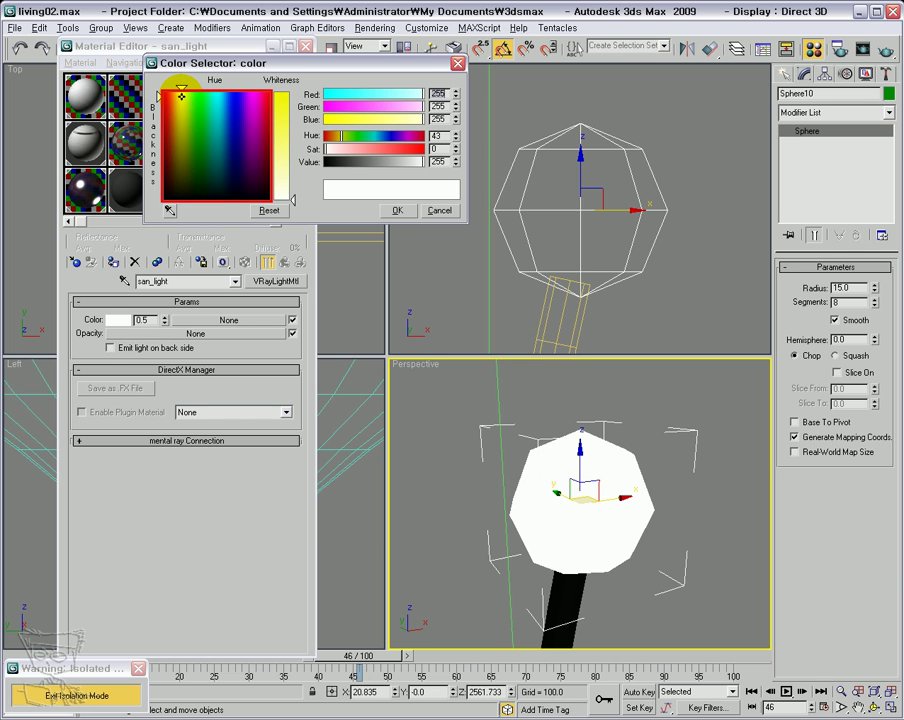
{"action": "left_click_drag", "start_coordinate": [292, 180], "coordinate": [290, 157]}
{"action": "left_click", "coordinate": [396, 210]}
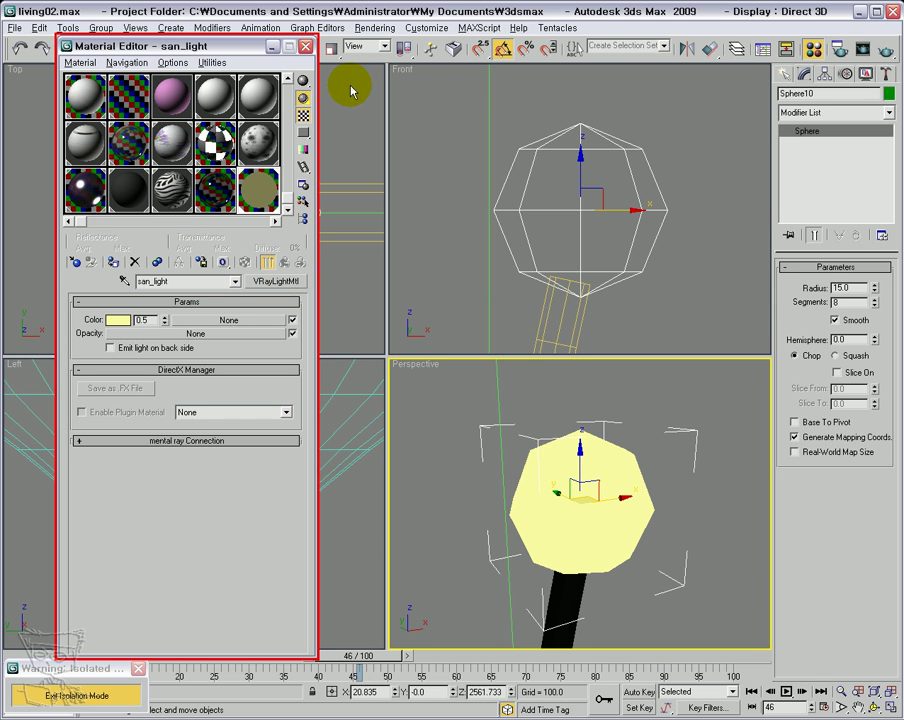
{"action": "left_click", "coordinate": [308, 48]}
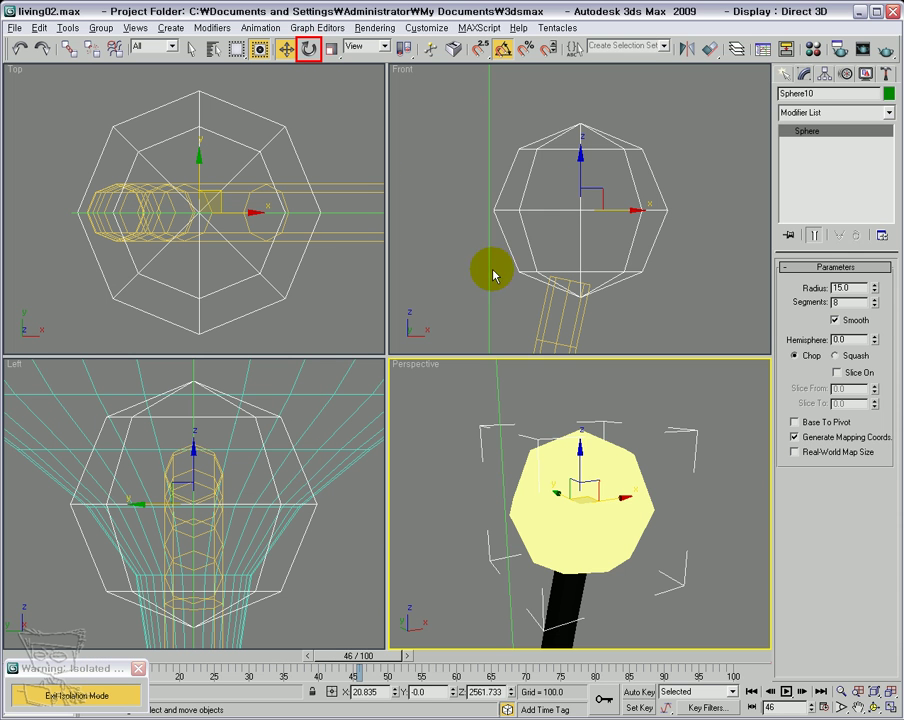
{"action": "right_click", "coordinate": [624, 254]}
{"action": "scroll", "coordinate": [624, 254], "scroll_direction": "down", "scroll_amount": 5}
{"action": "scroll", "coordinate": [622, 255], "scroll_direction": "down", "scroll_amount": 3}
{"action": "middle_click_drag", "start_coordinate": [626, 270], "coordinate": [553, 267]}
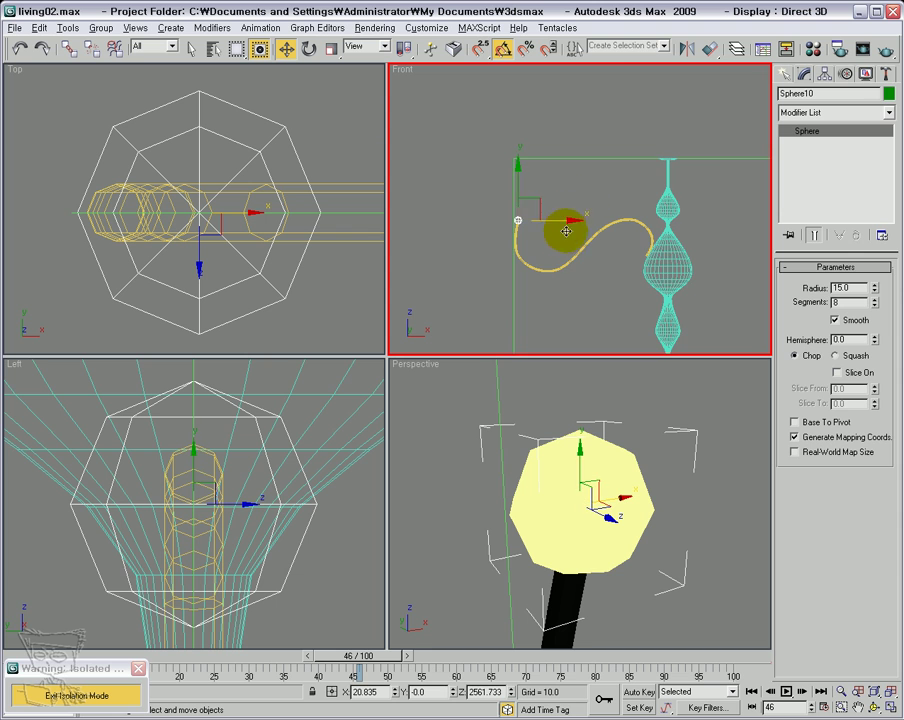
{"action": "scroll", "coordinate": [566, 238], "scroll_direction": "up", "scroll_amount": 2}
{"action": "left_click", "coordinate": [789, 76]}
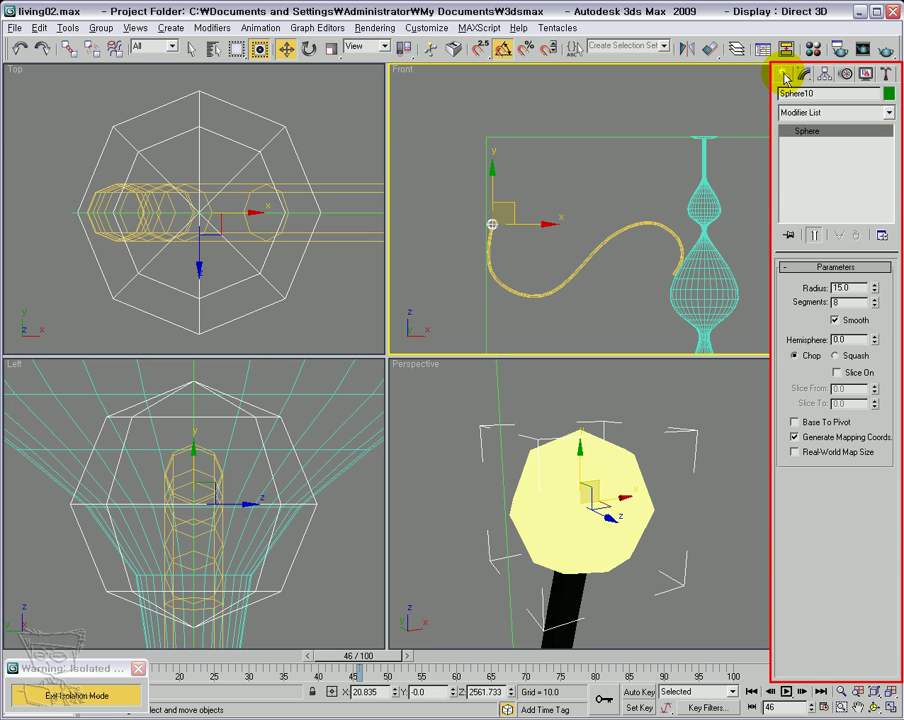
{"action": "middle_click_drag", "start_coordinate": [642, 317], "coordinate": [590, 240]}
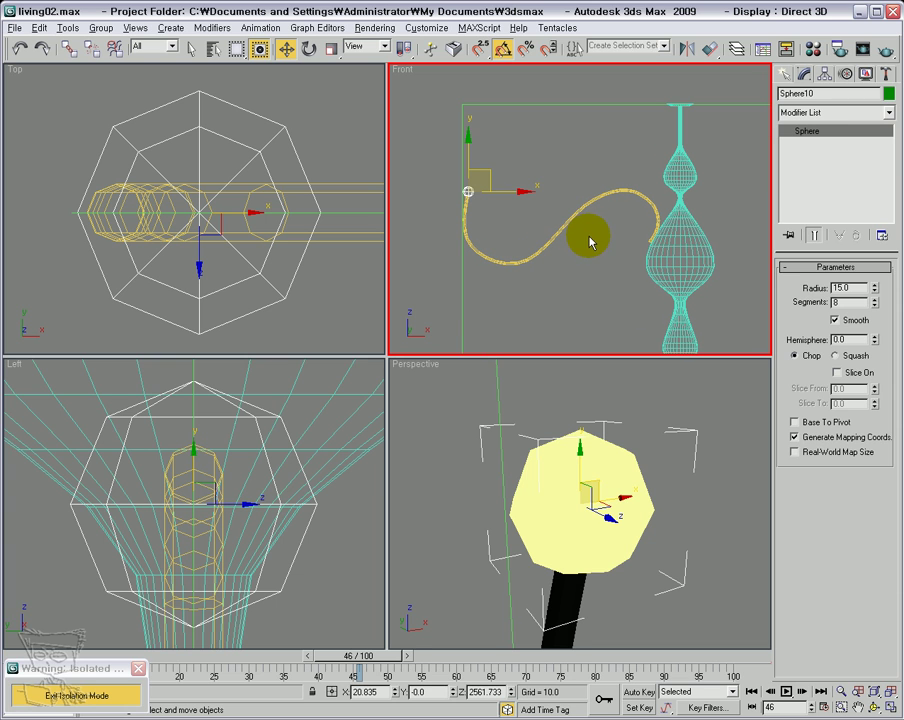